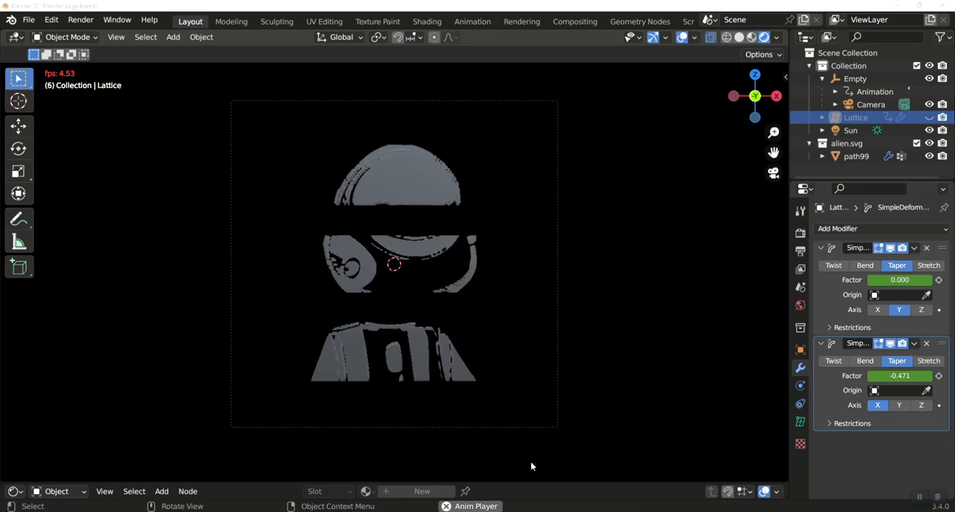
Start a new file from the General template
left_click(31, 22)
mouse_move(46, 34)
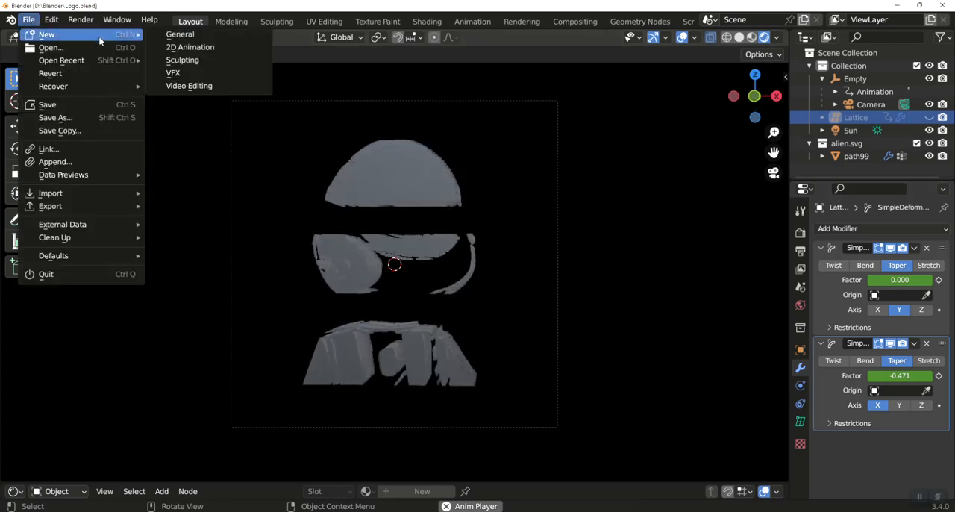
left_click(173, 35)
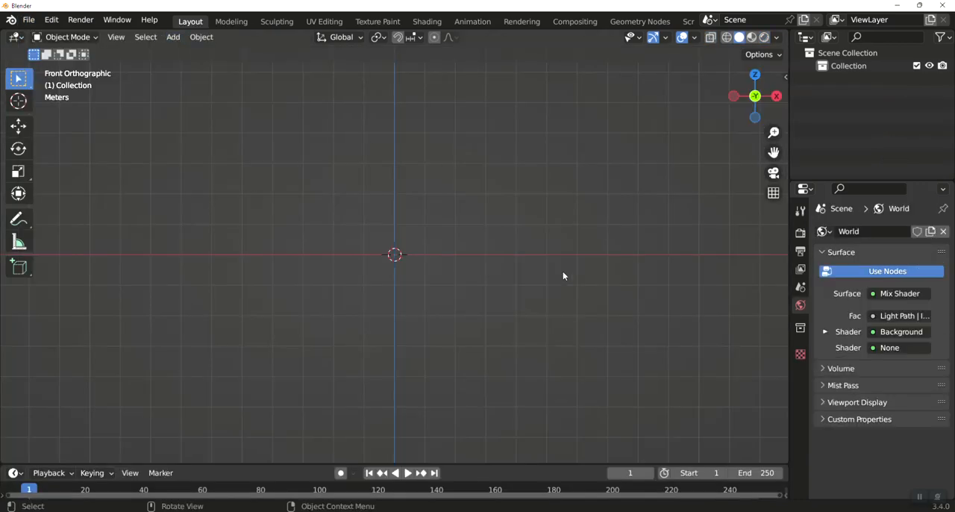
Add a text object and rotate it 90 degrees about the X axis so it stands upright
key("shift+a")
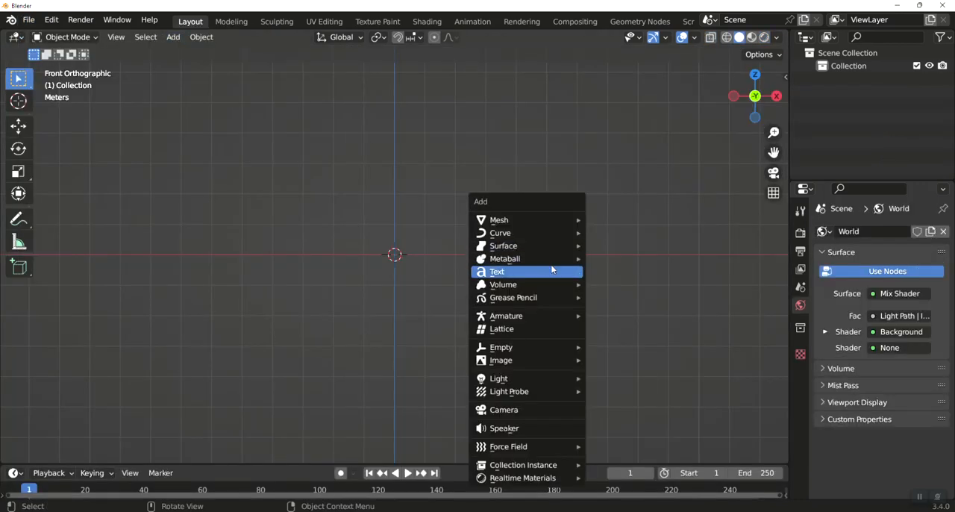
left_click(550, 270)
type("r")
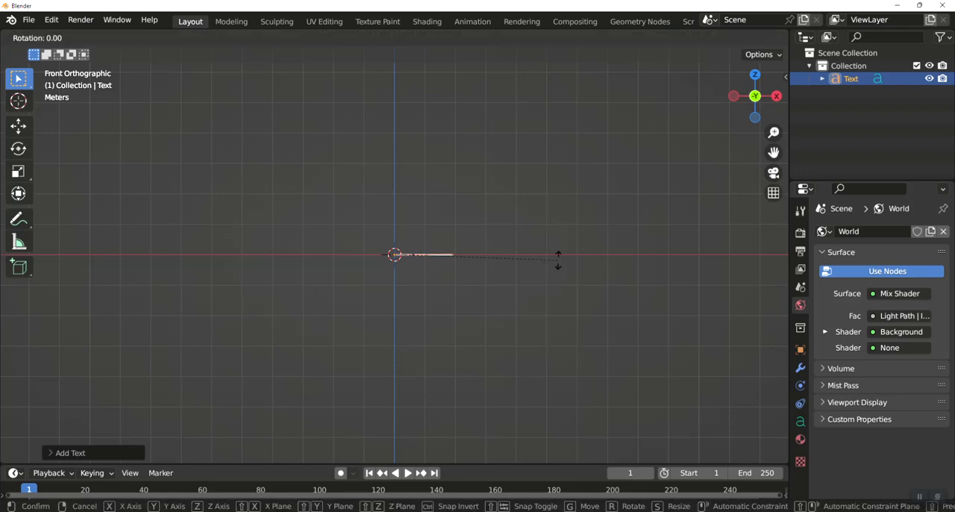
type("x90")
key("Return")
Replace the text object's default content with the capital letter A
key("Tab")
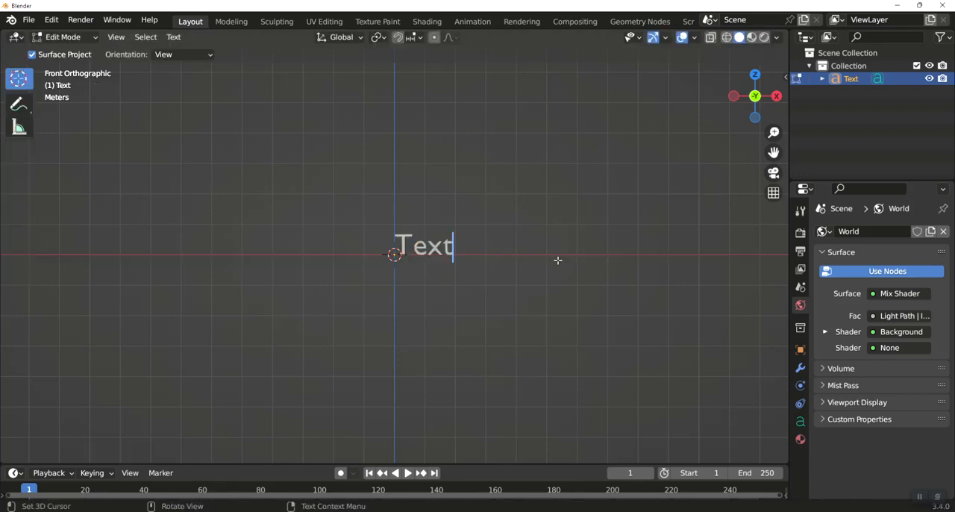
key("BackSpace")
key("BackSpace")
key("BackSpace")
key("BackSpace")
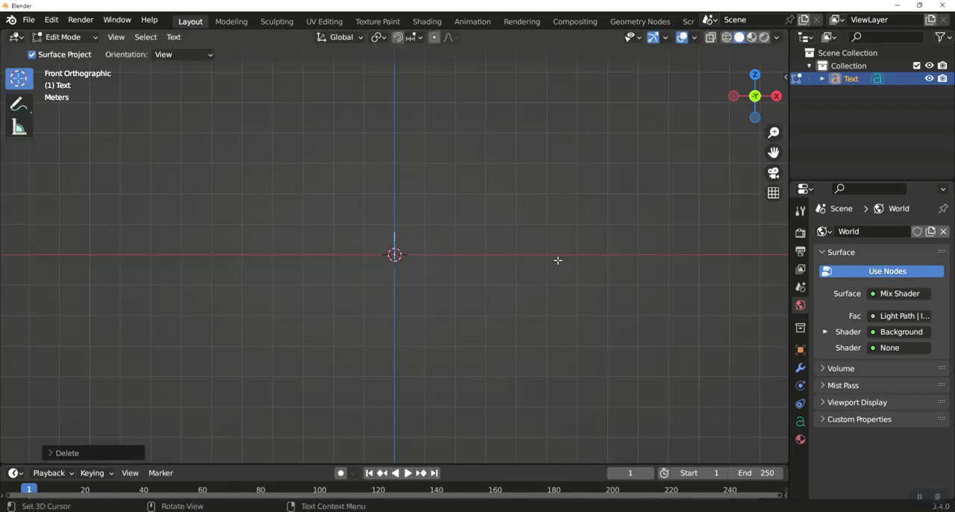
type("A")
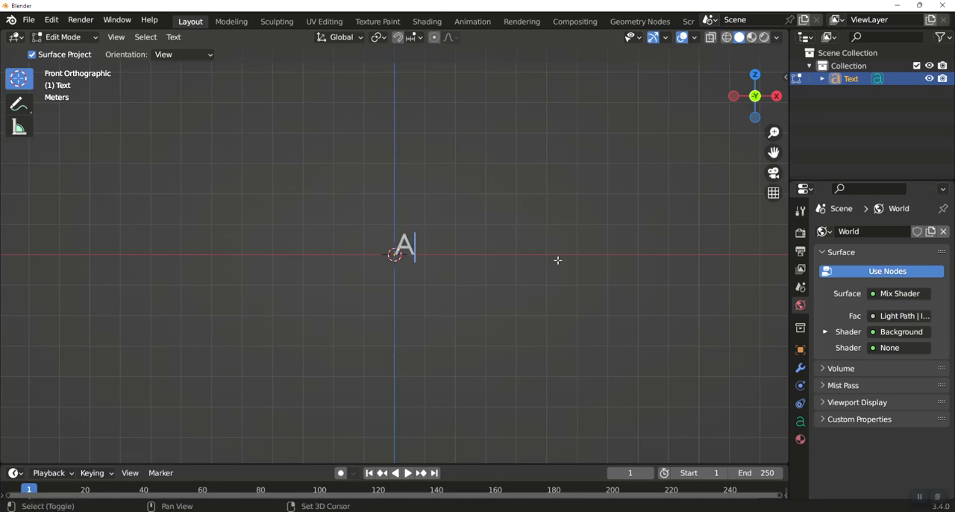
key("Tab")
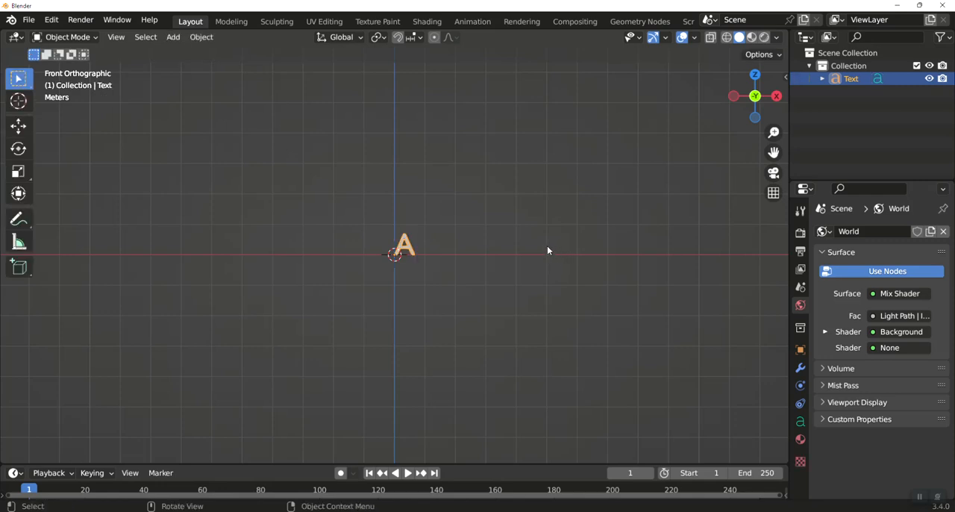
Scale the letter A up by a factor of 5
key("s")
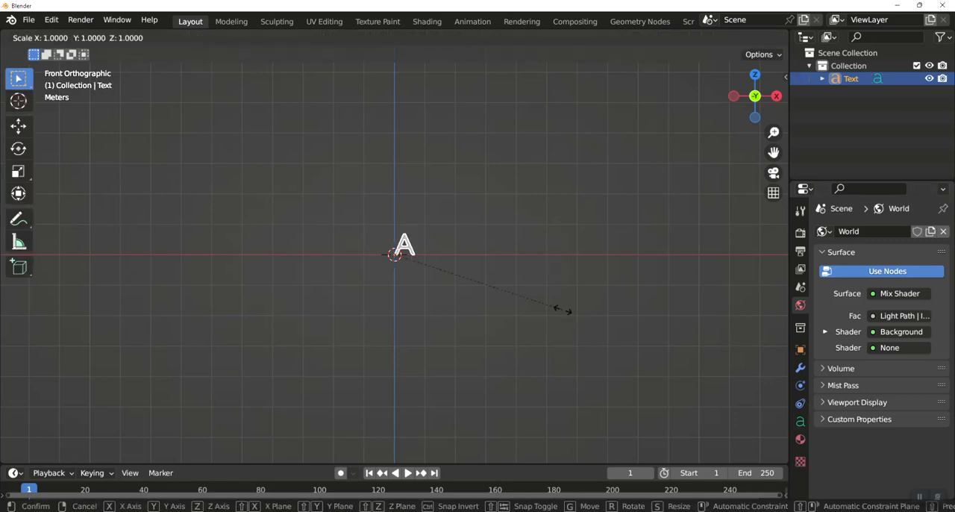
key("5")
key("Return")
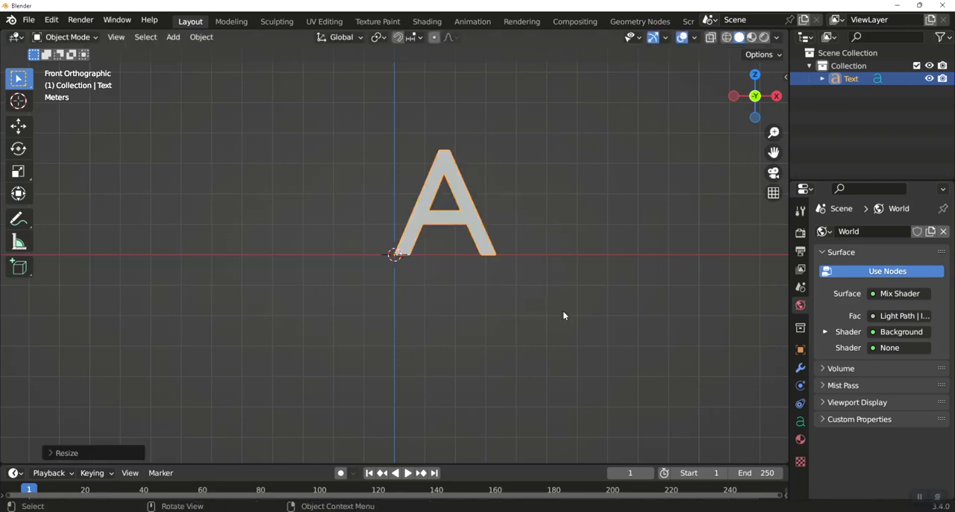
Set both the horizontal and the vertical paragraph alignment of the letter A to Center
left_click(800, 422)
scroll(857, 412, "down", 2)
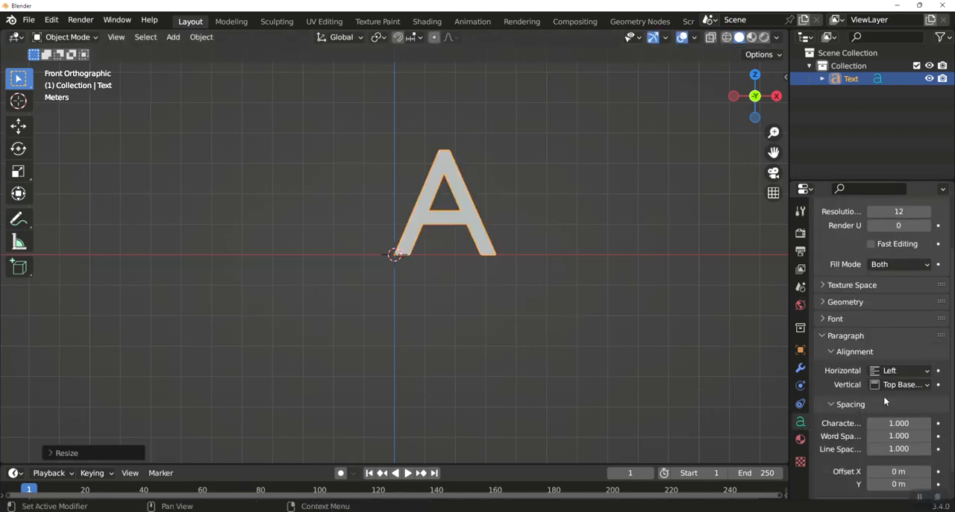
left_click(901, 374)
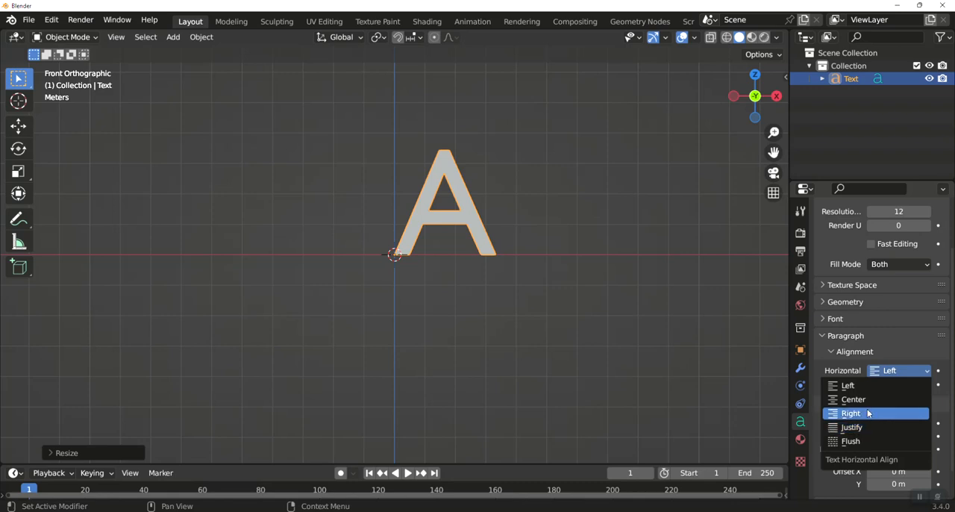
left_click(869, 400)
left_click(896, 384)
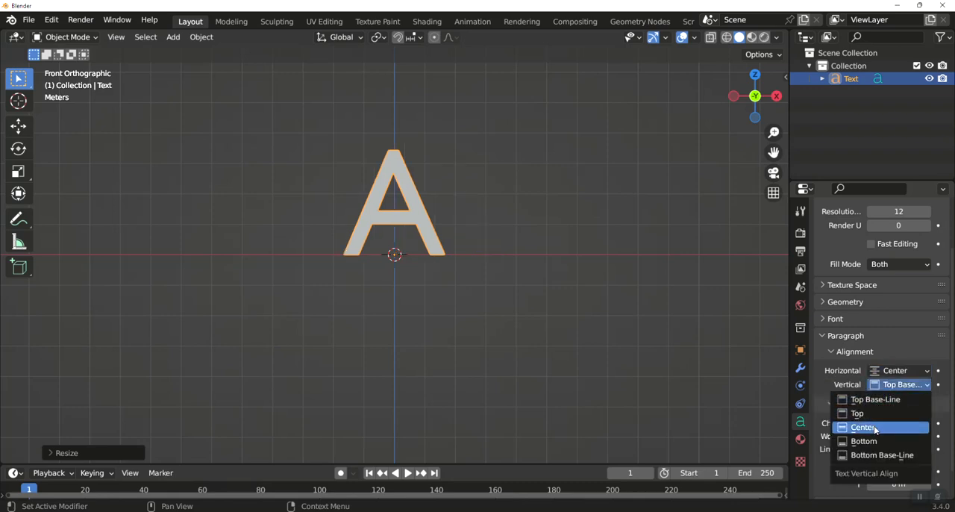
left_click(874, 425)
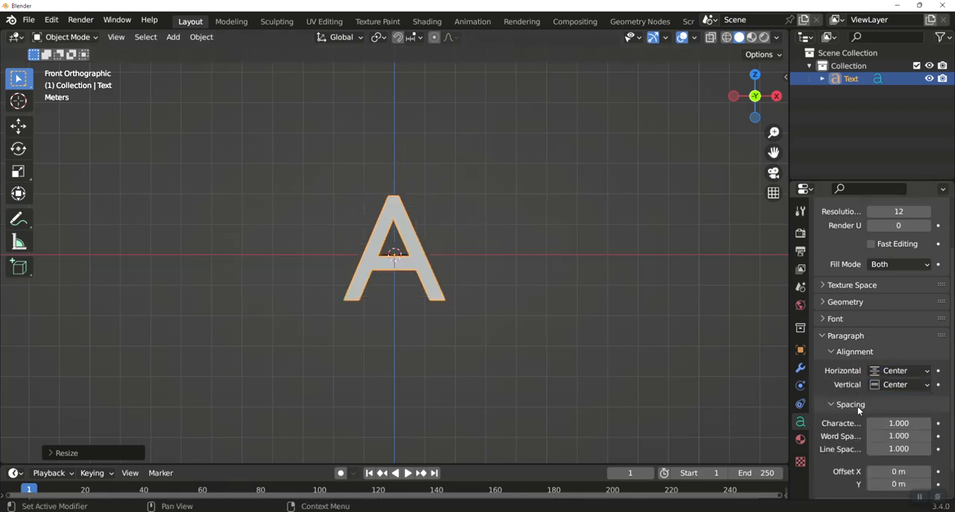
Load a heavy, condensed font file as the regular font of the letter A
left_click(830, 318)
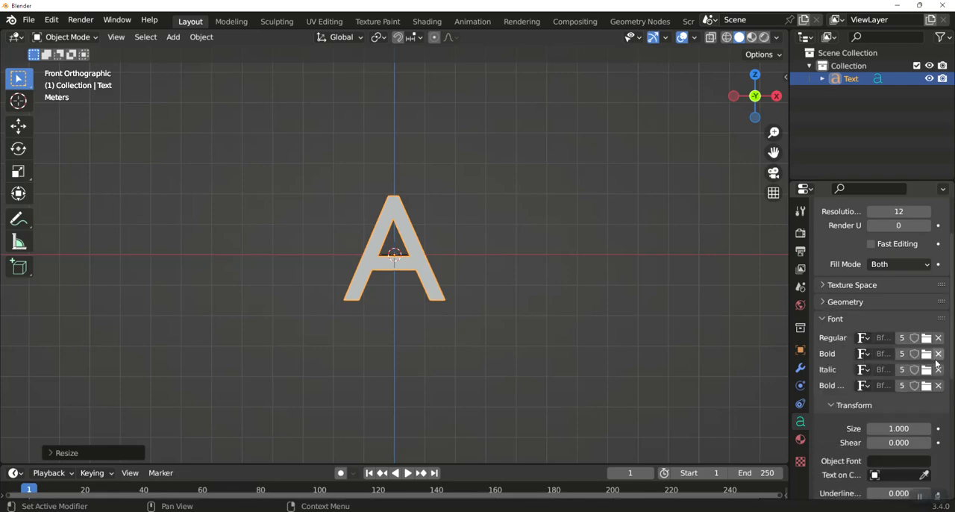
left_click(926, 338)
double_click(735, 370)
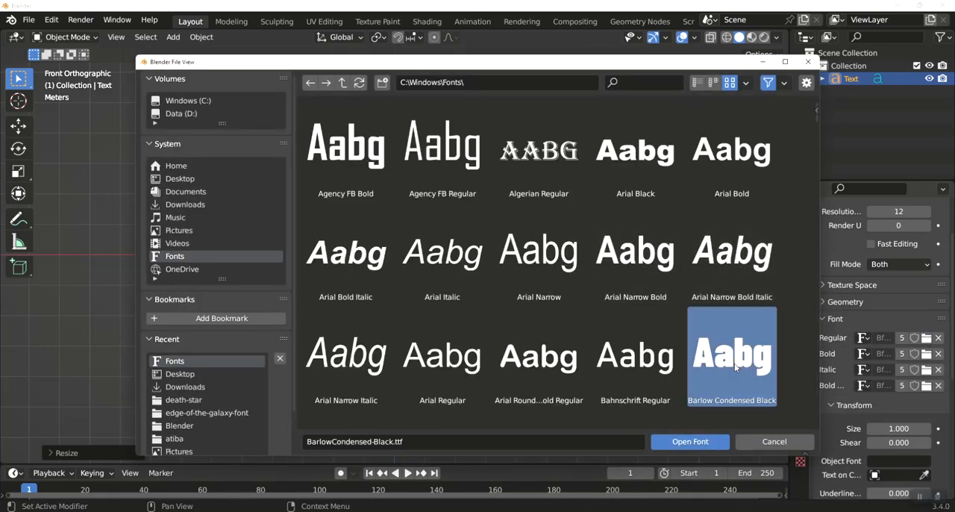
Give the letter A depth by setting its geometry extrusion to 0.25 m
left_click(832, 303)
left_click_drag(890, 335, 924, 335)
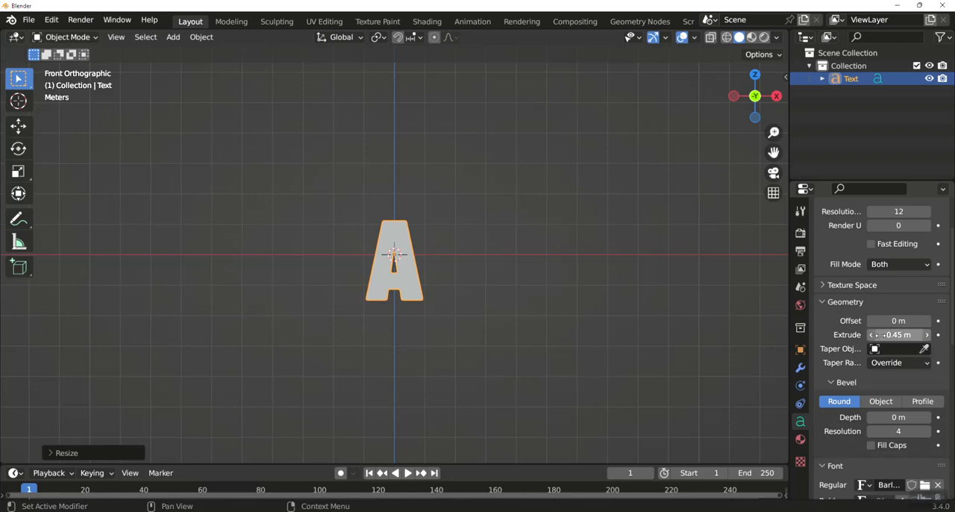
middle_click_drag(597, 306, 567, 352)
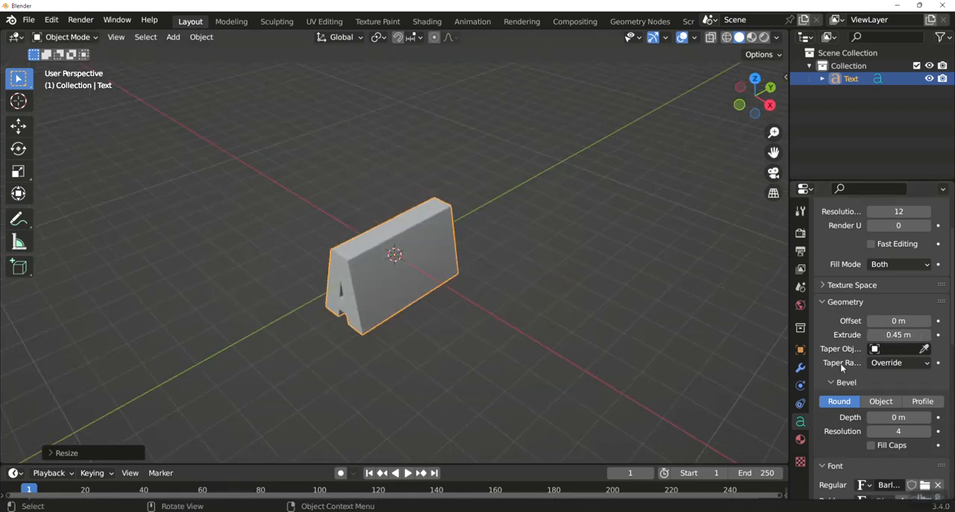
double_click(899, 335)
key("BackSpace")
type("0.25")
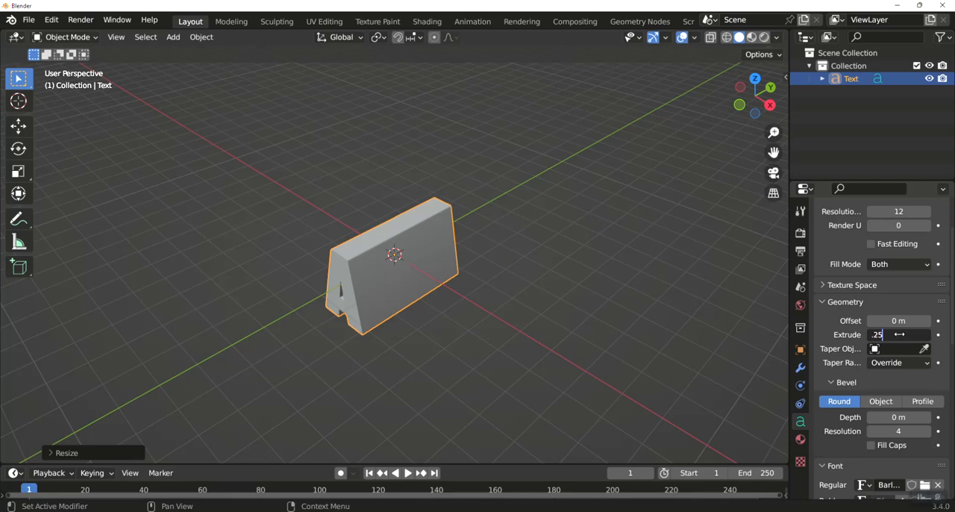
key("Return")
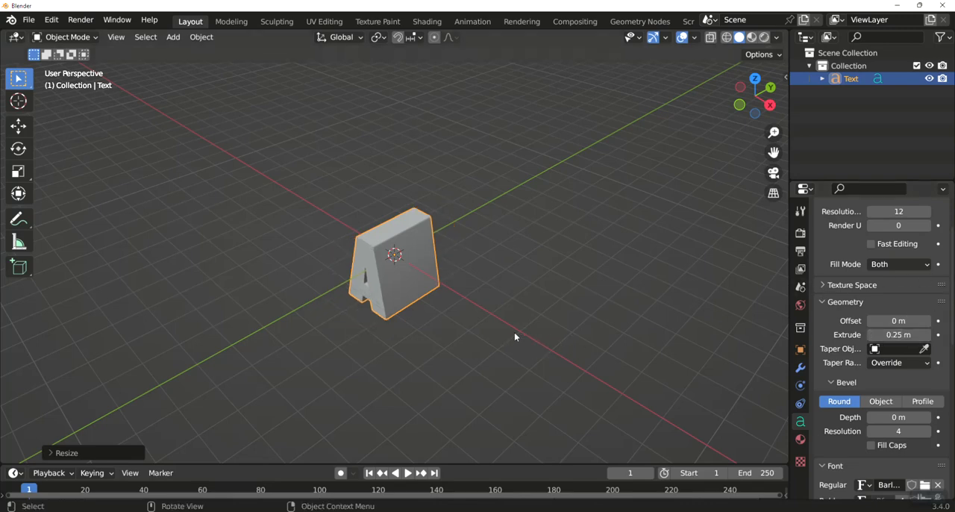
Duplicate the extruded letter A in place and rotate the copy 90 degrees about the Z axis
key("KP_7")
key("shift+d")
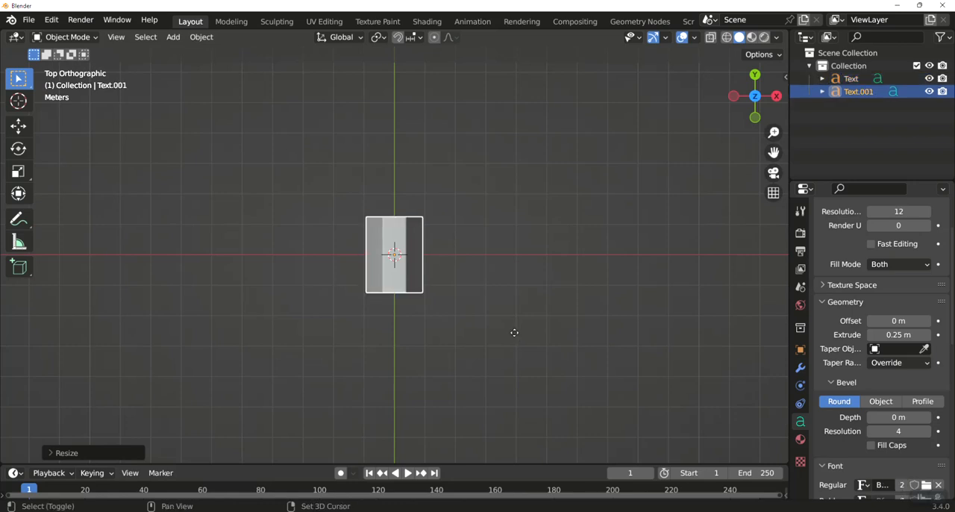
right_click(514, 337)
type("r")
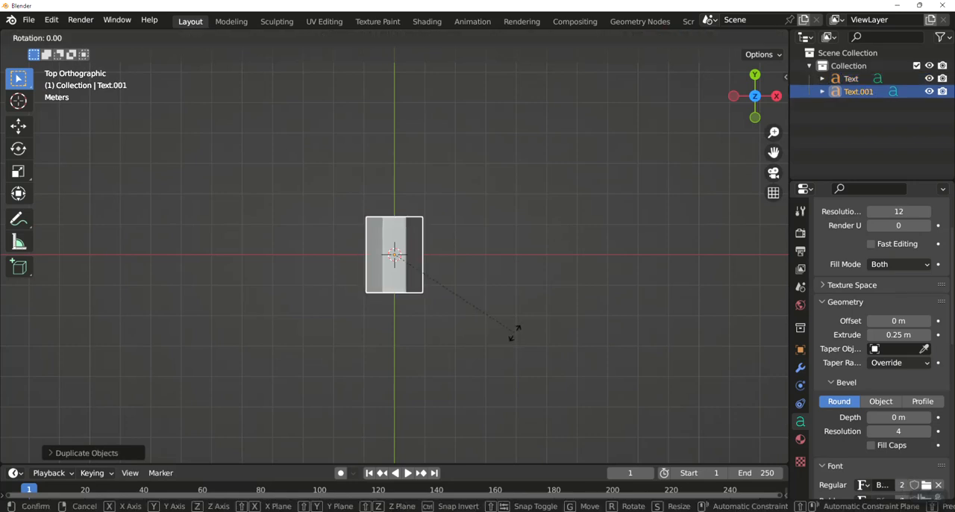
type("z90")
key("Return")
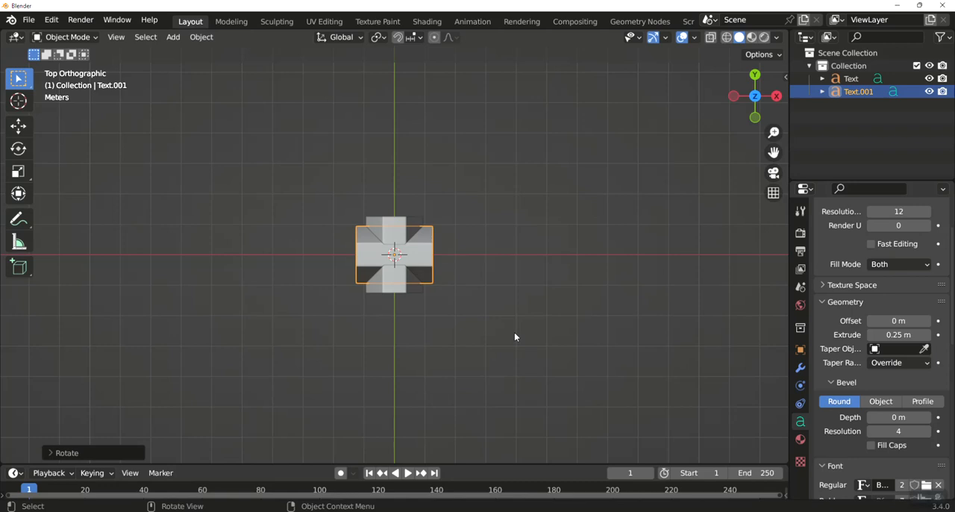
Change the rotated copy's text from A to the capital letter Z
key("KP_3")
key("KP_1")
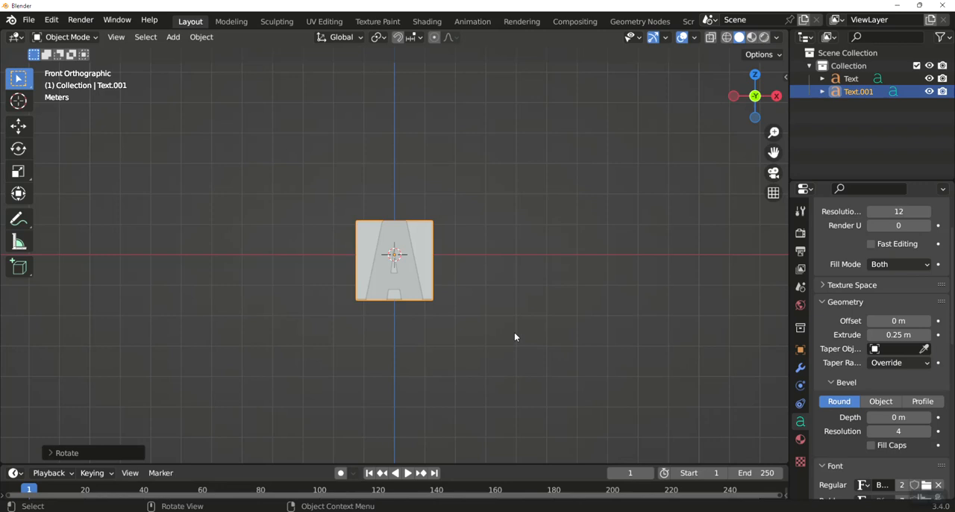
key("KP_3")
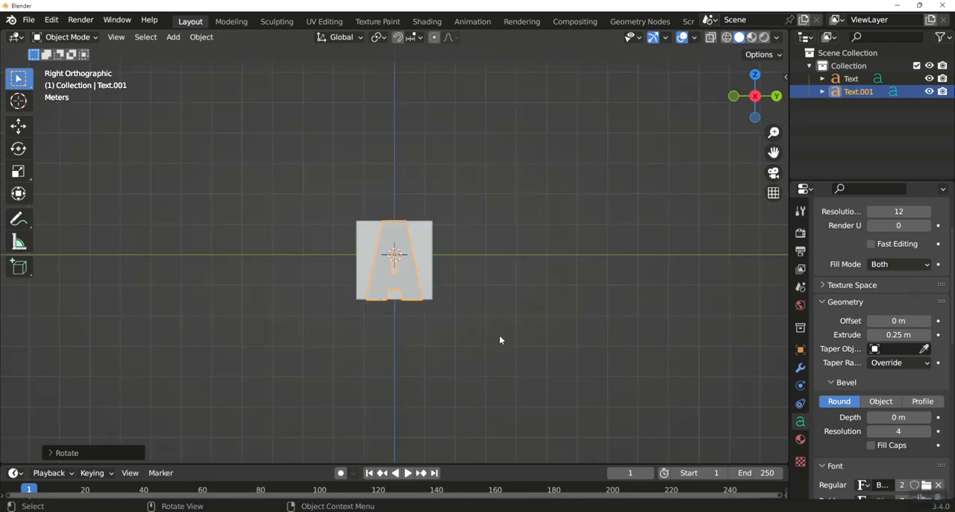
key("Tab")
key("BackSpace")
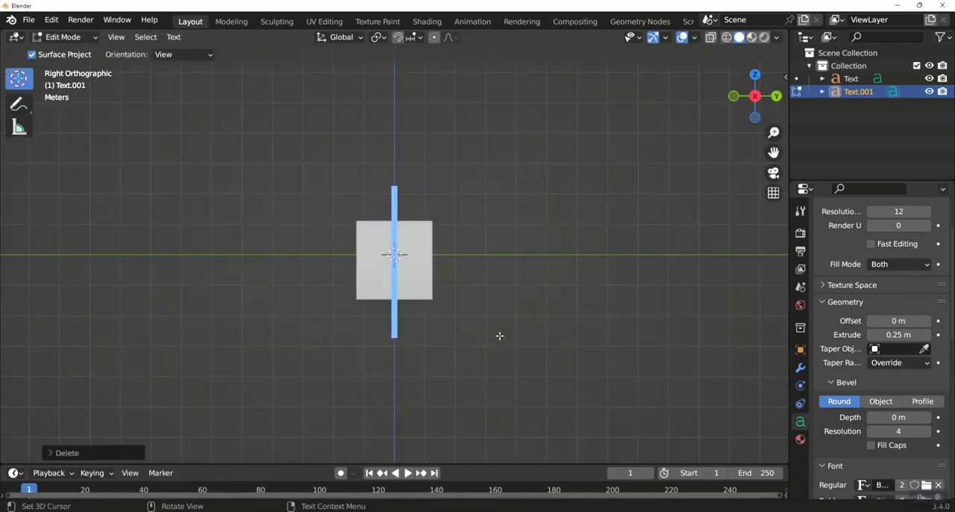
type("Z")
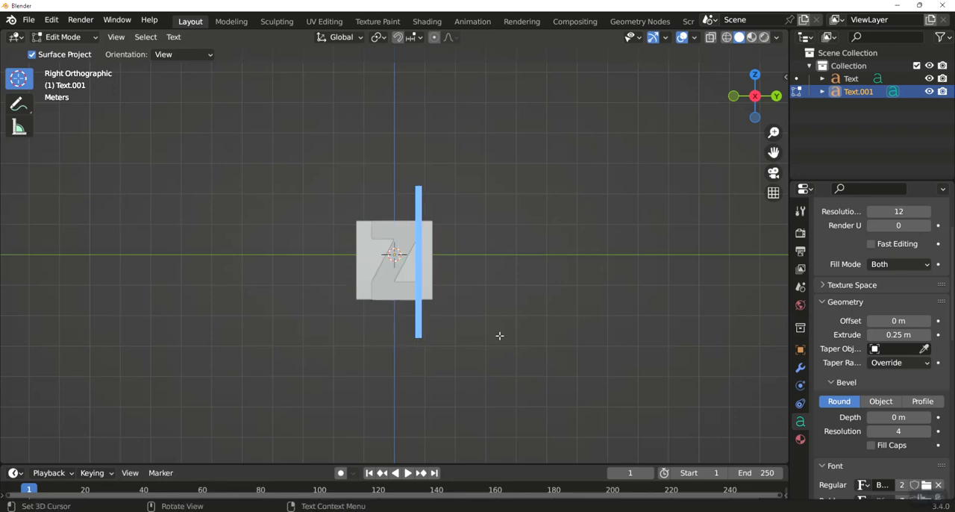
key("Tab")
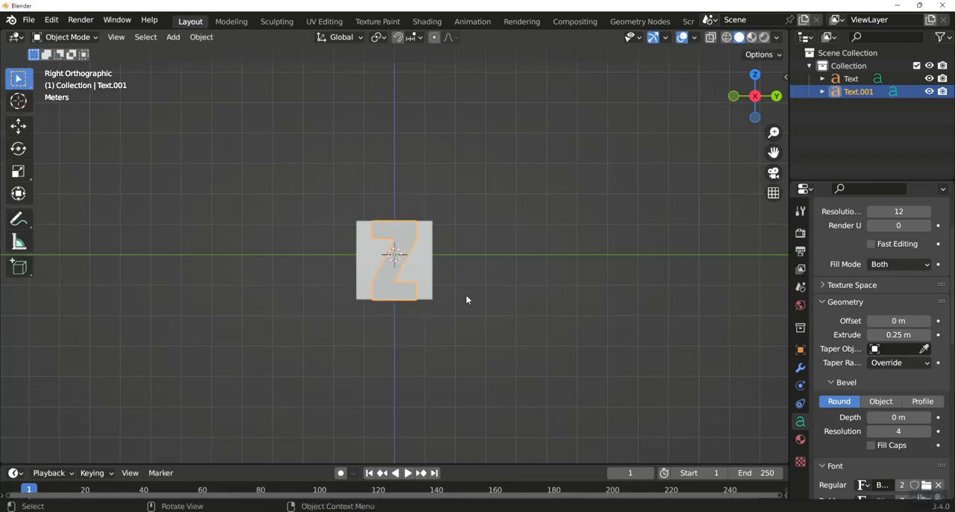
Convert the letter Z text object to a mesh
right_click(405, 232)
mouse_move(404, 236)
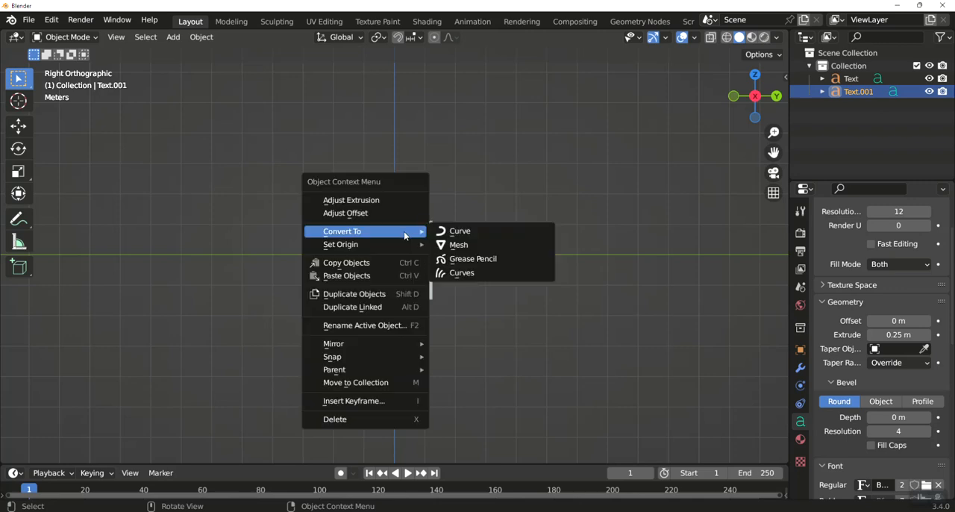
left_click(458, 245)
Add a Remesh modifier to the letter Z in Sharp mode with octree depth 7 and Remove Disconnected off, and apply it
left_click(800, 367)
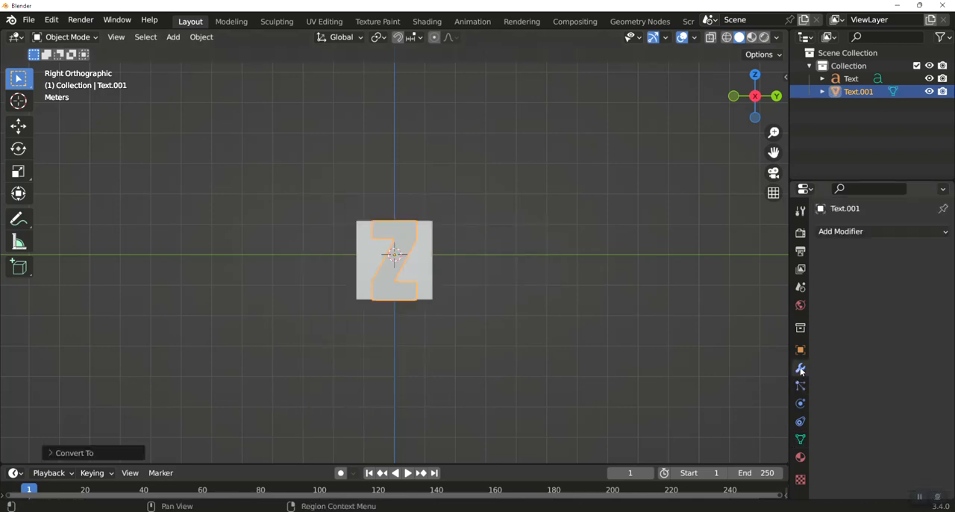
left_click(833, 233)
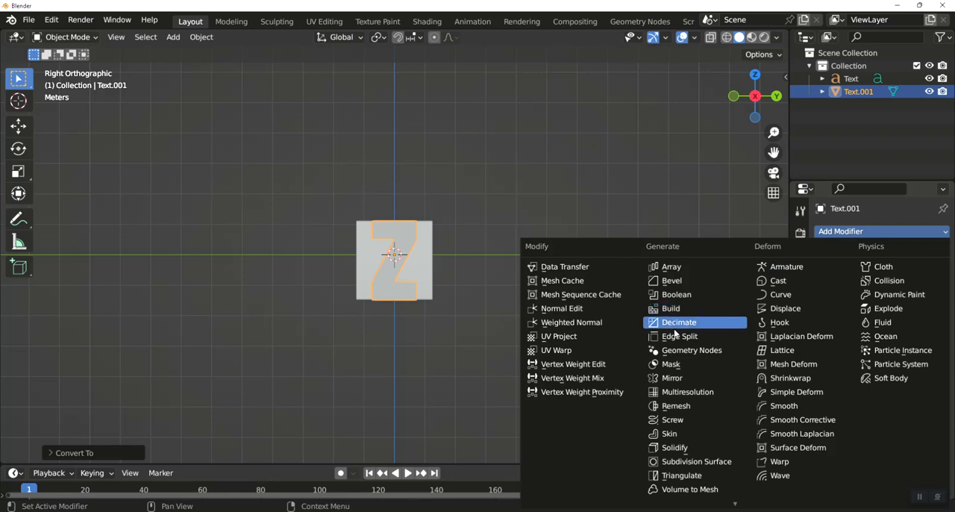
left_click(678, 408)
left_click(895, 271)
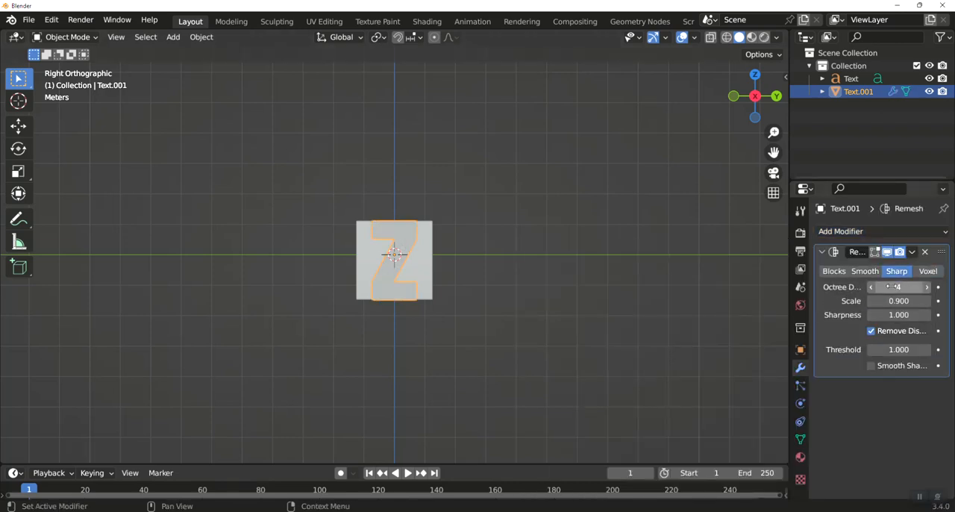
left_click(871, 330)
left_click(899, 287)
type("7")
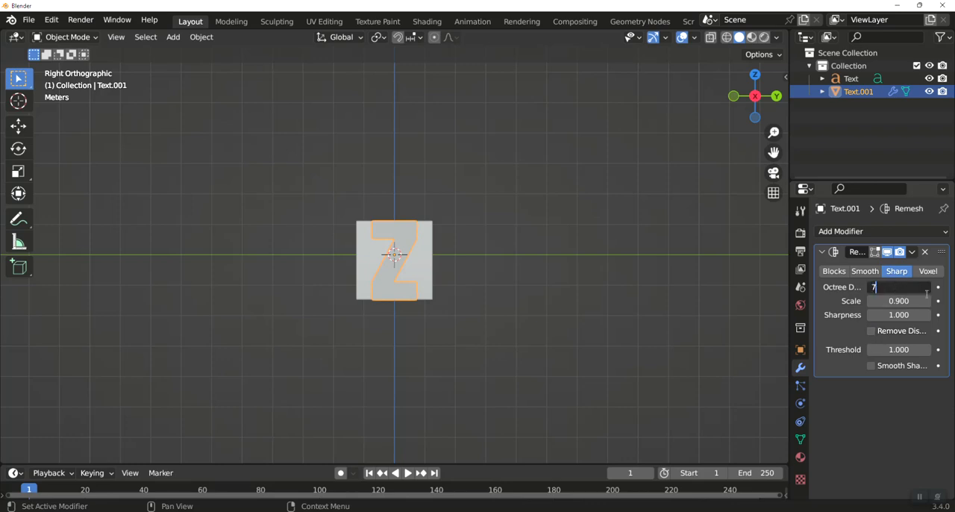
key("Return")
left_click(912, 252)
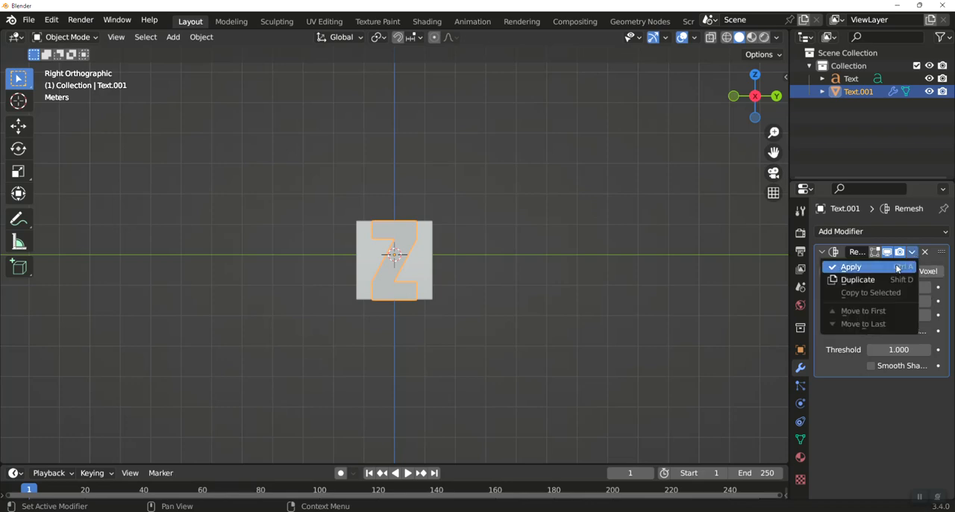
left_click(850, 267)
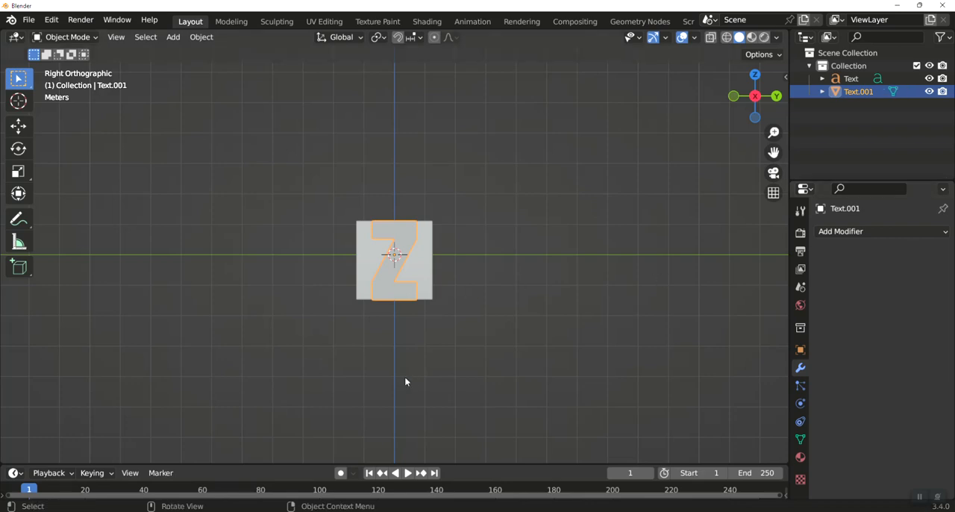
Convert the letter A text object to a mesh
key("KP_1")
left_click(406, 265)
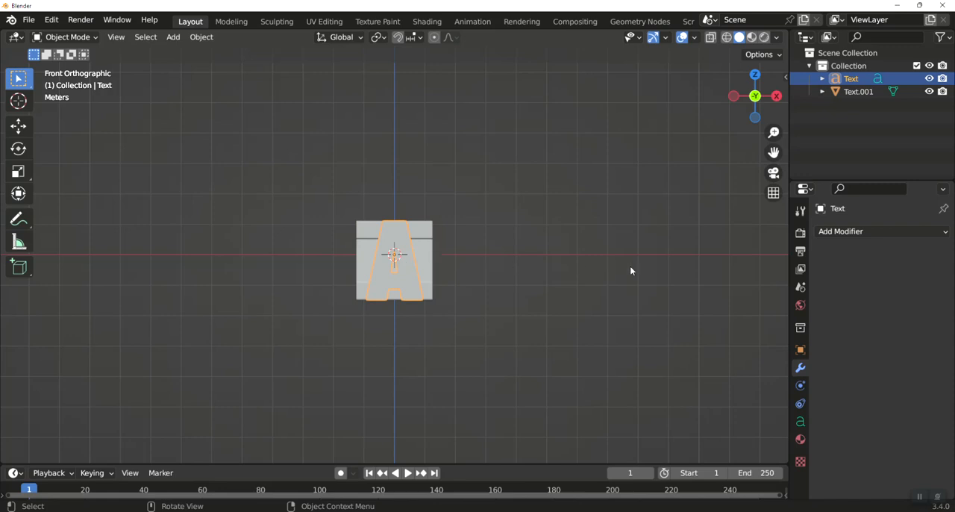
left_click(838, 232)
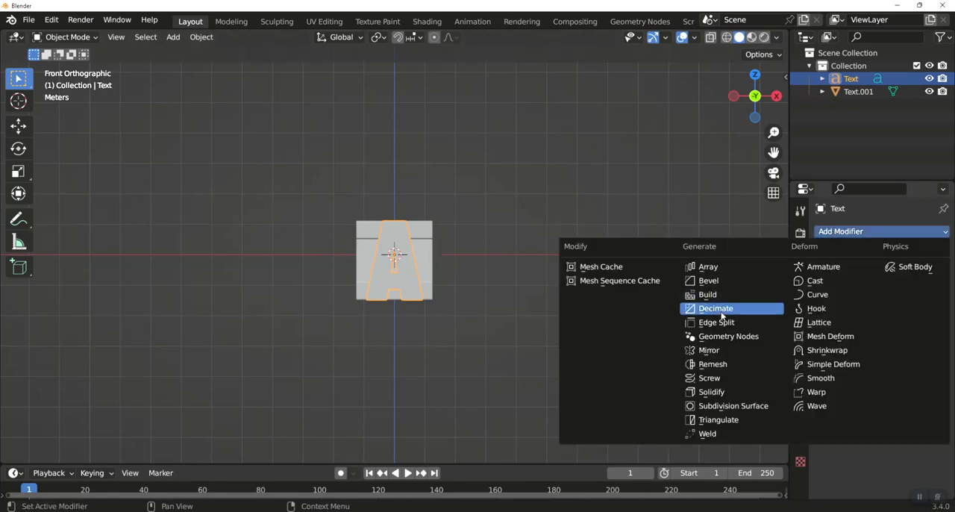
right_click(393, 238)
mouse_move(391, 234)
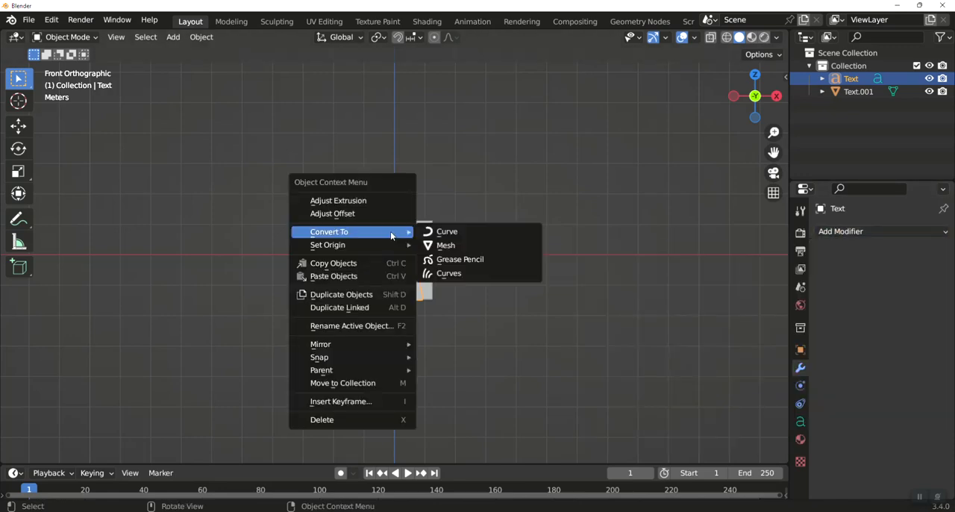
left_click(445, 245)
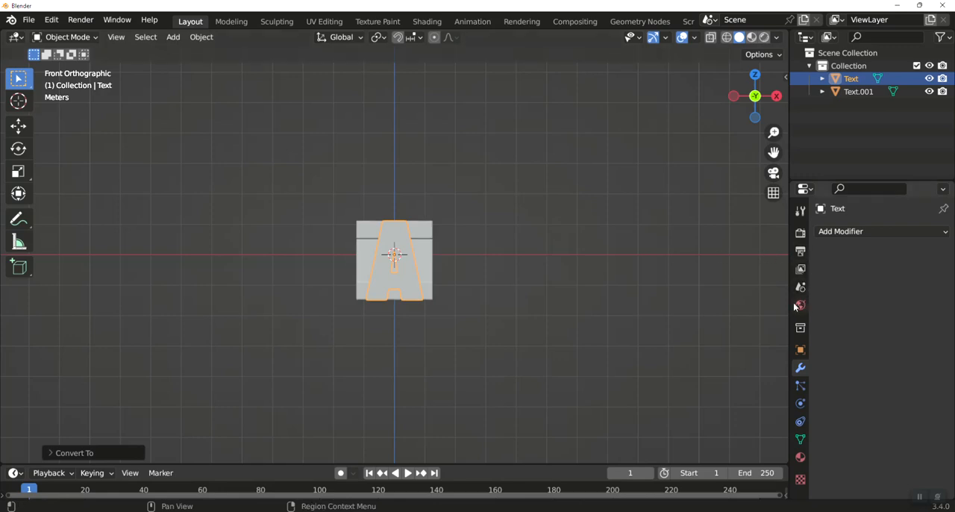
Add a Remesh modifier to the letter A in Sharp mode with octree depth 7, and apply it
left_click(843, 231)
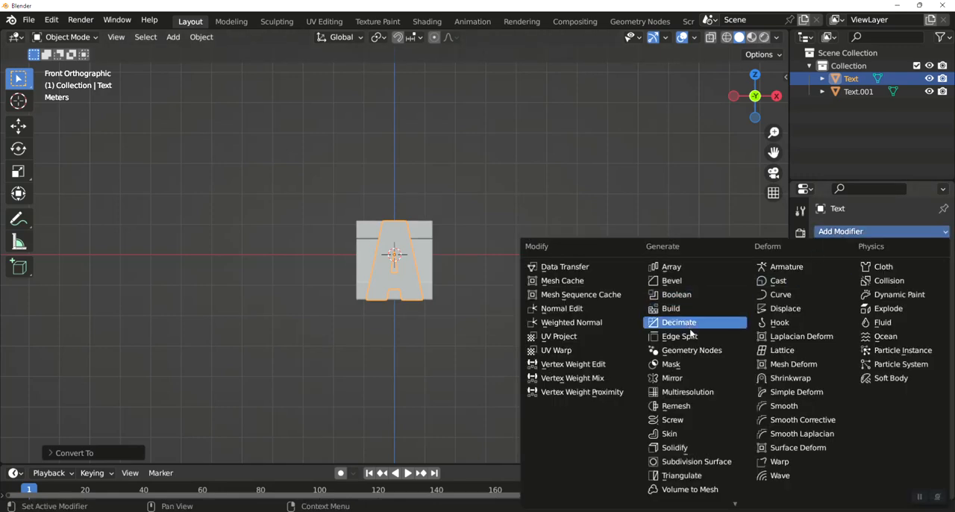
left_click(686, 405)
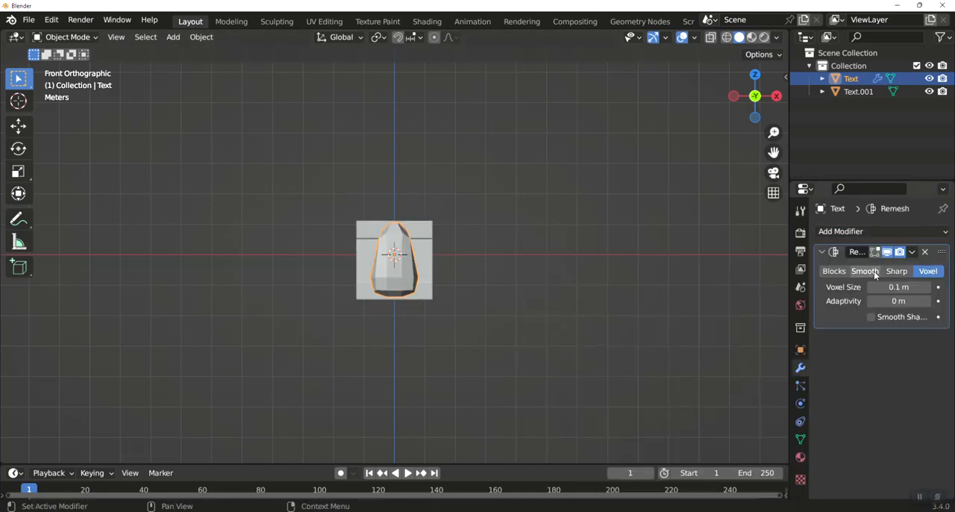
left_click(896, 271)
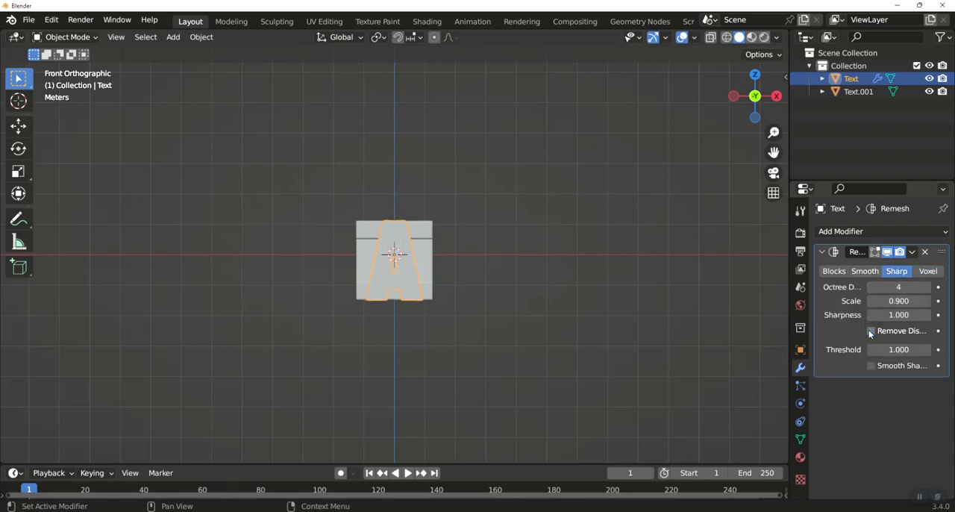
left_click(899, 288)
type("7")
key("Return")
left_click(912, 251)
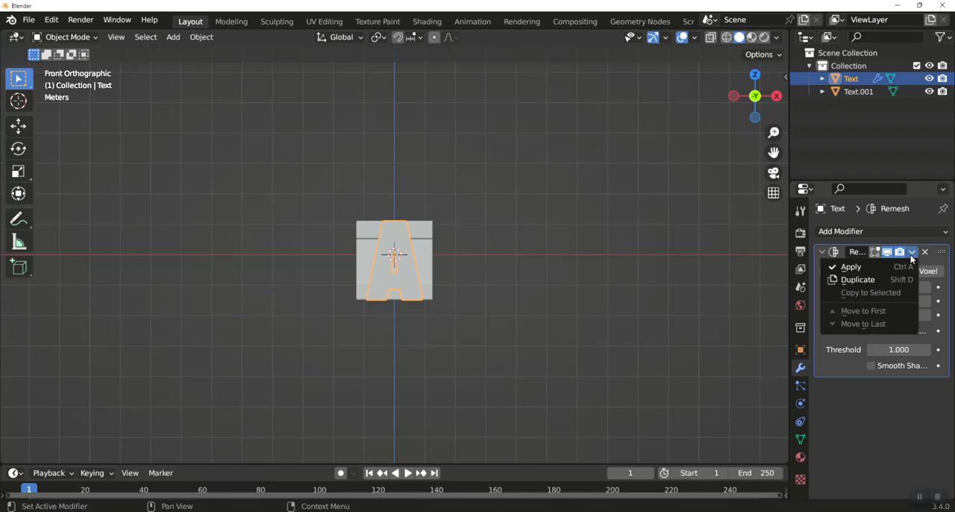
left_click(852, 266)
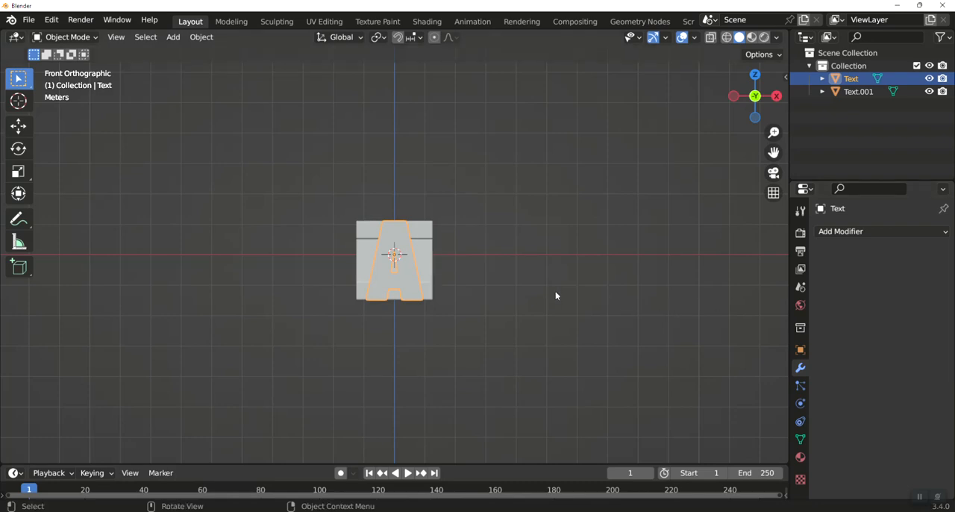
Apply the object transforms of the letter A mesh and of the letter Z mesh
left_click(200, 39)
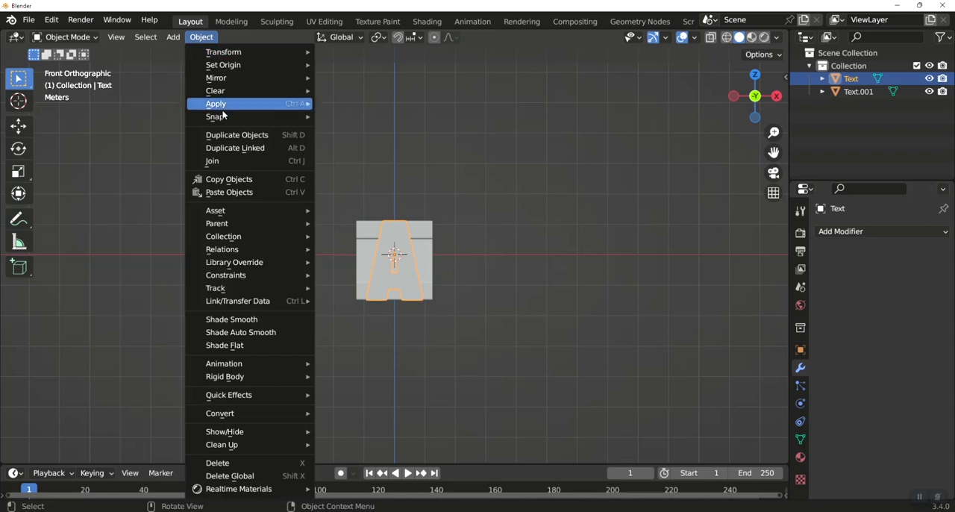
mouse_move(232, 106)
left_click(351, 130)
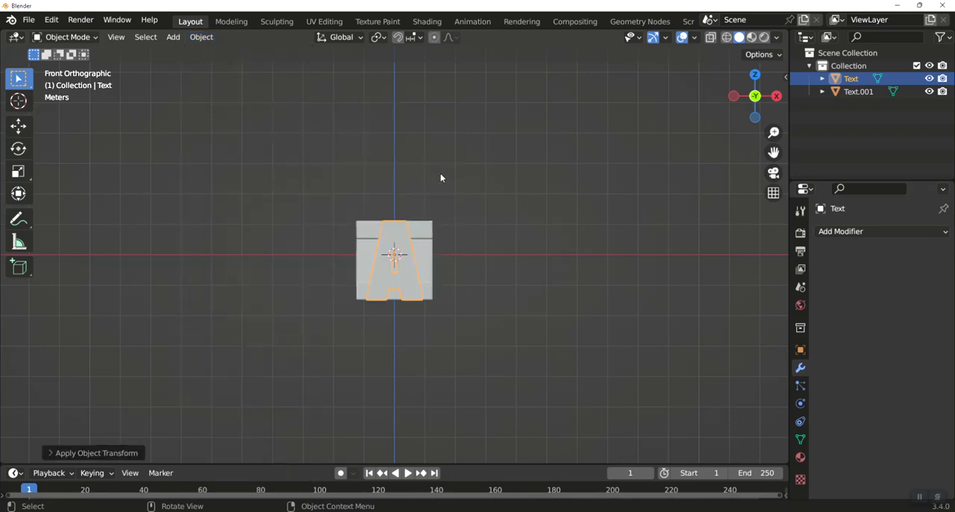
key("KP_3")
left_click(400, 239)
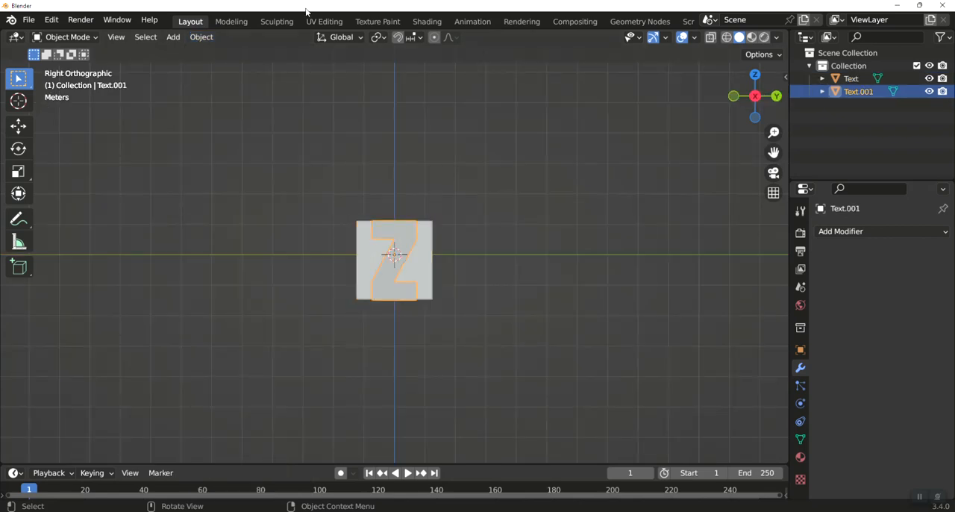
left_click(201, 37)
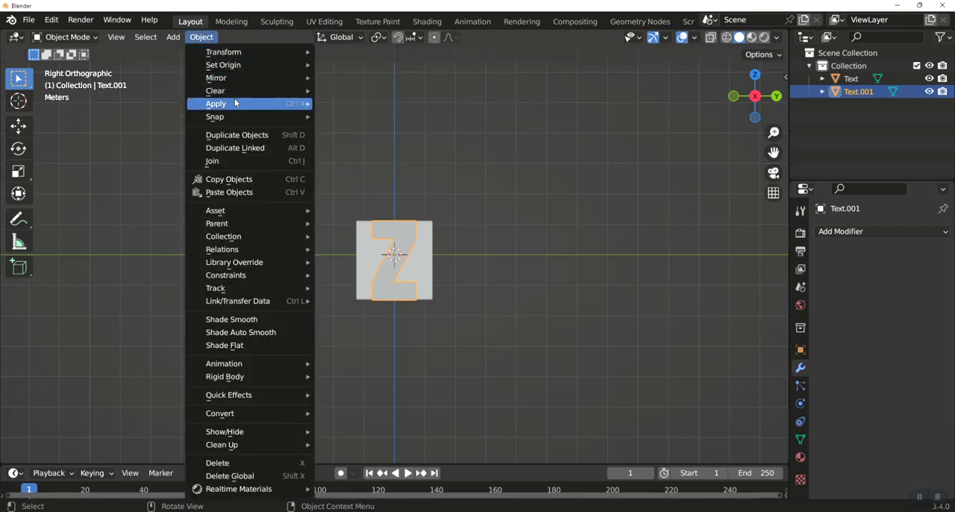
mouse_move(235, 103)
left_click(382, 143)
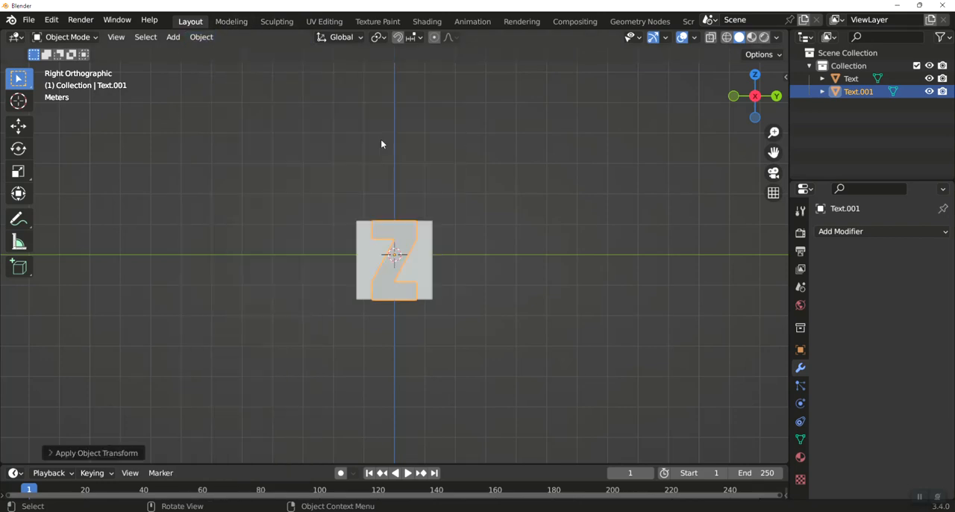
Add a Boolean modifier to the letter Z set to Intersect, with the letter A object Text as its operand
left_click(834, 232)
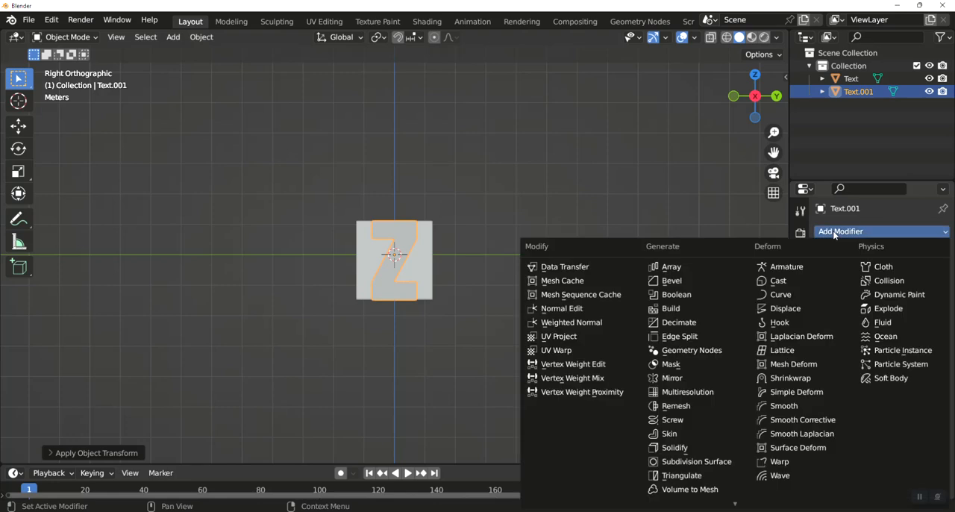
left_click(675, 294)
left_click(841, 271)
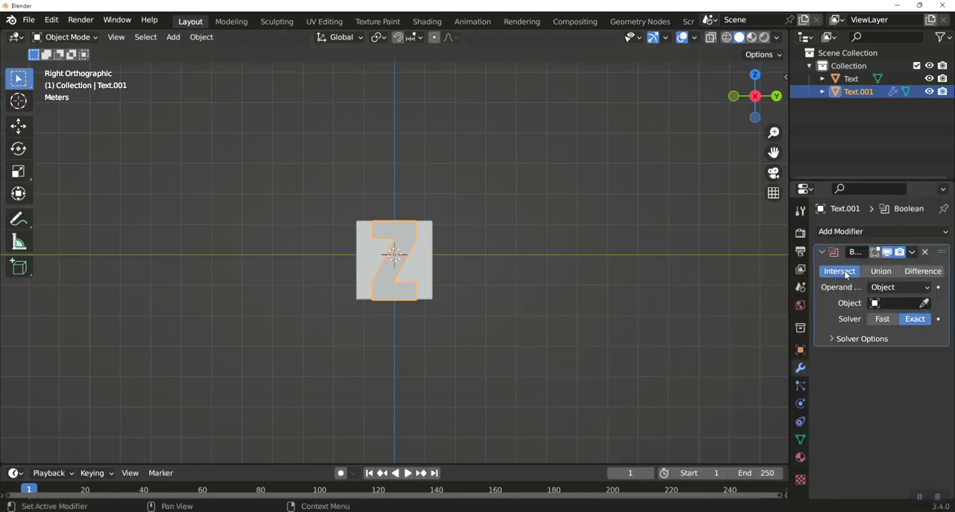
left_click(885, 303)
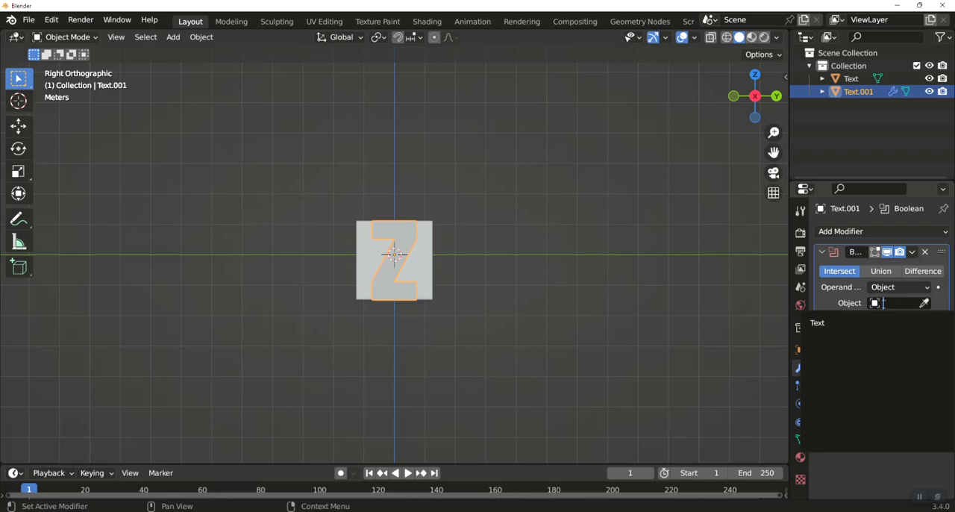
left_click(819, 323)
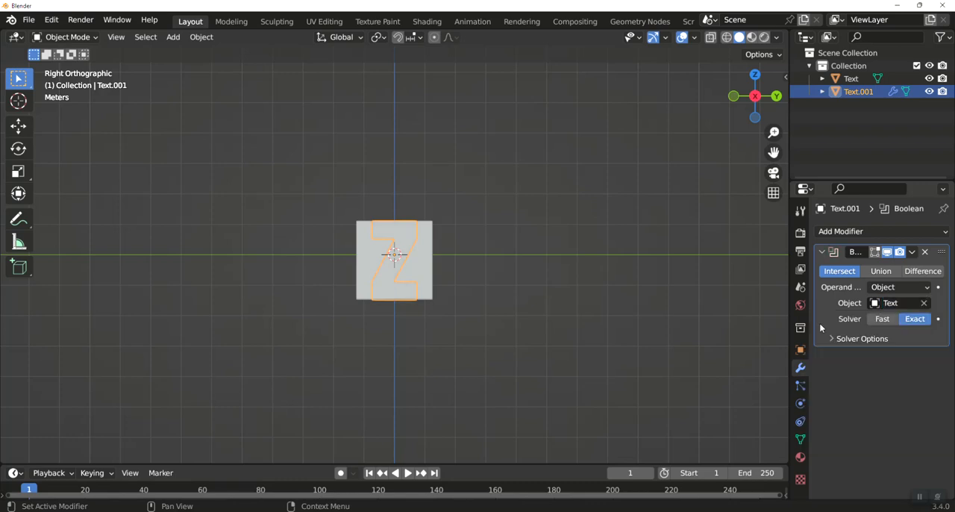
Hide the letter A object and check the intersected shape from the front and right views
left_click(929, 78)
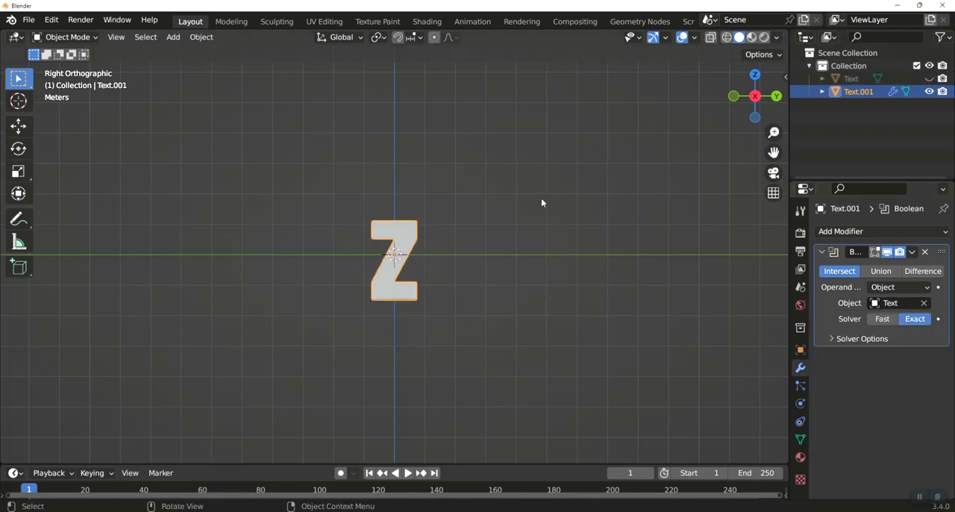
middle_click_drag(541, 202, 665, 208)
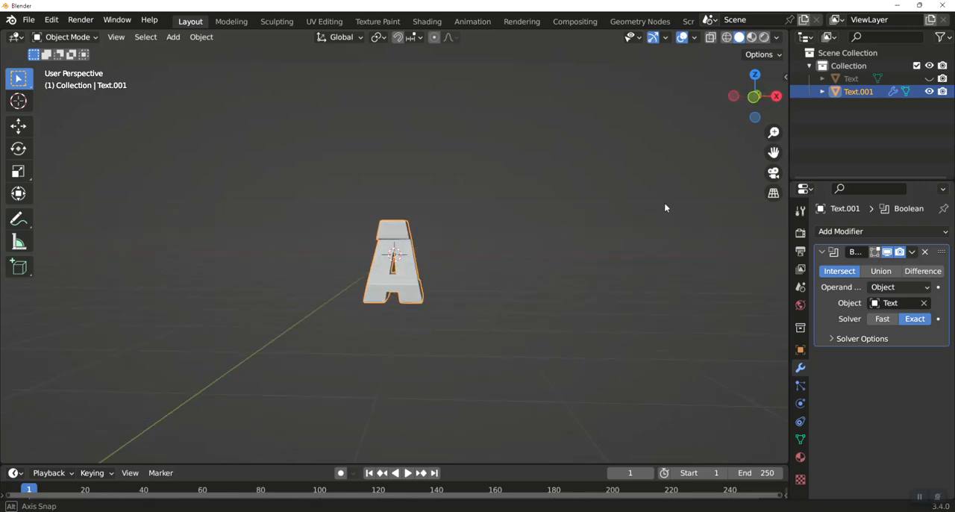
key("KP_1")
key("KP_3")
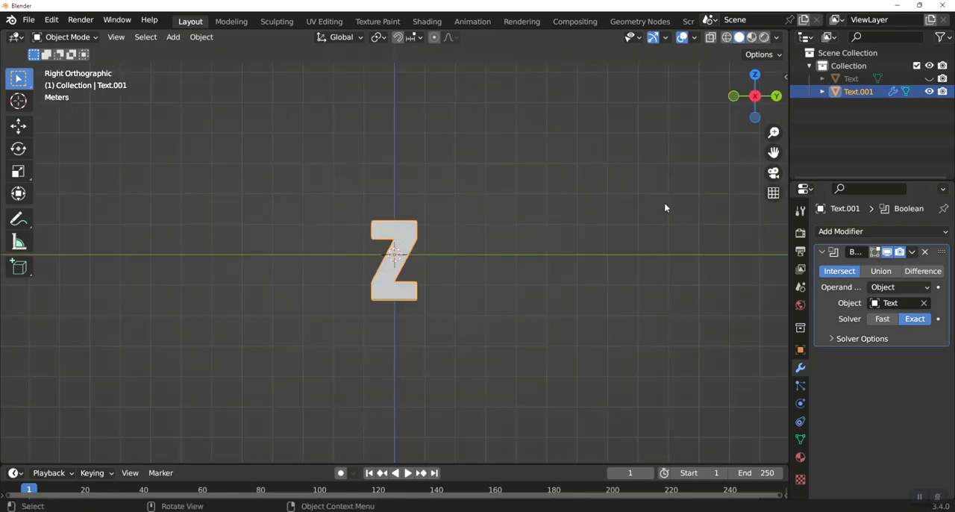
key("KP_1")
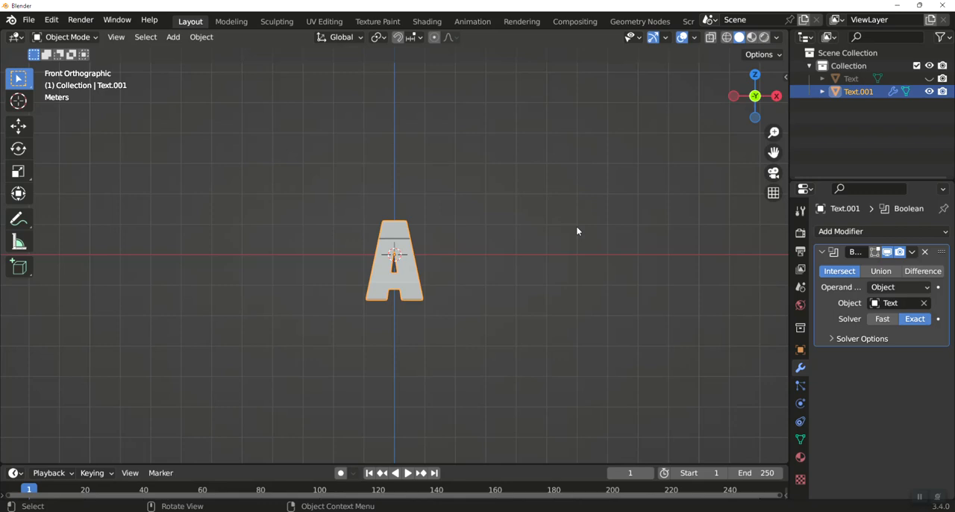
key("KP_3")
key("KP_1")
Apply the Boolean modifier on the letter Z and delete the hidden letter A object
left_click(911, 255)
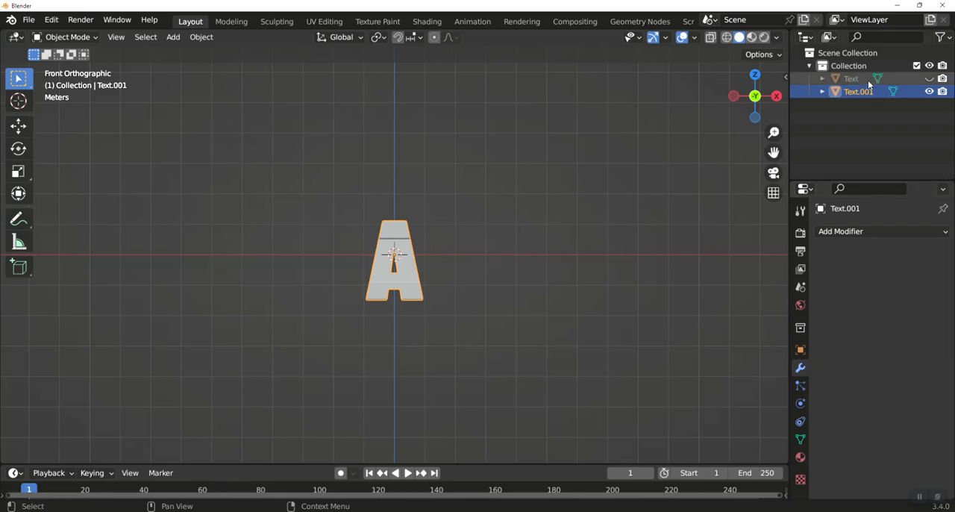
left_click(851, 80)
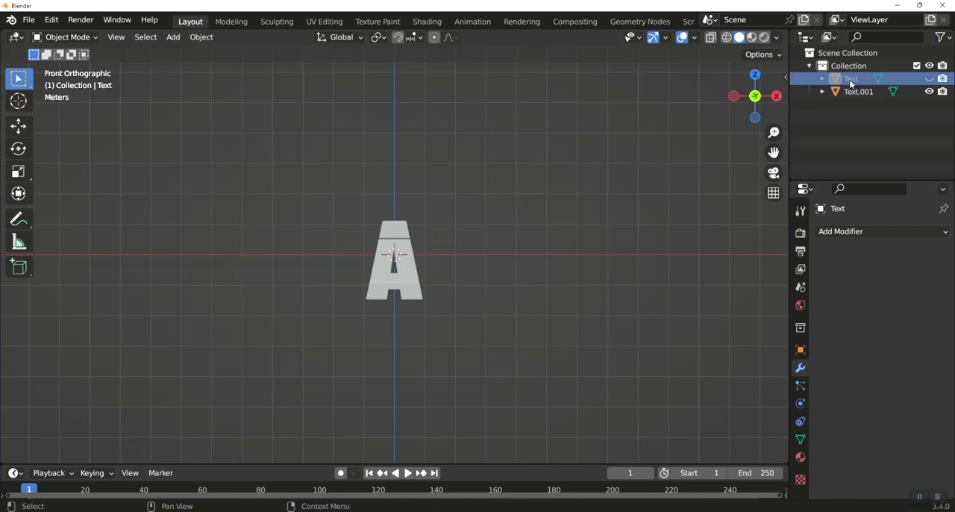
key("x")
Delete the combined A and Z shape to empty the scene
middle_click_drag(603, 219, 432, 276)
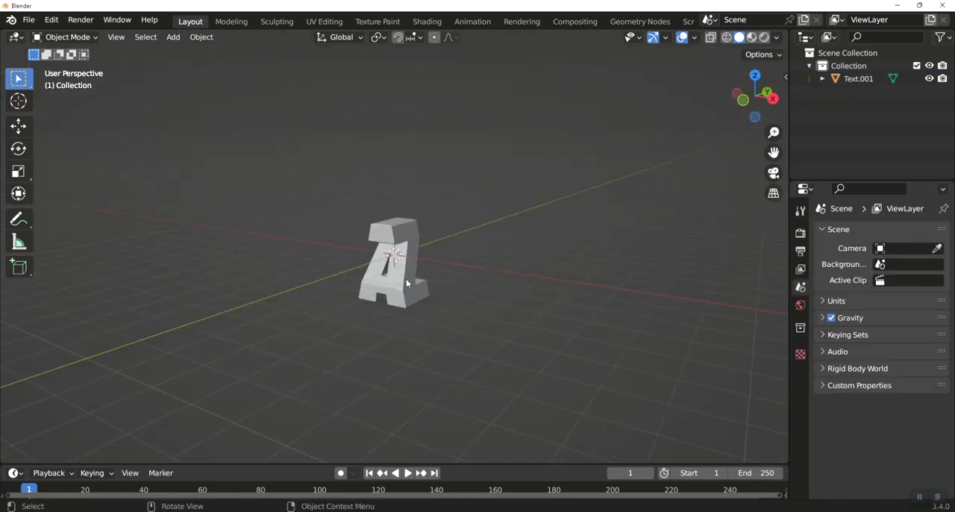
left_click(406, 278)
key("Delete")
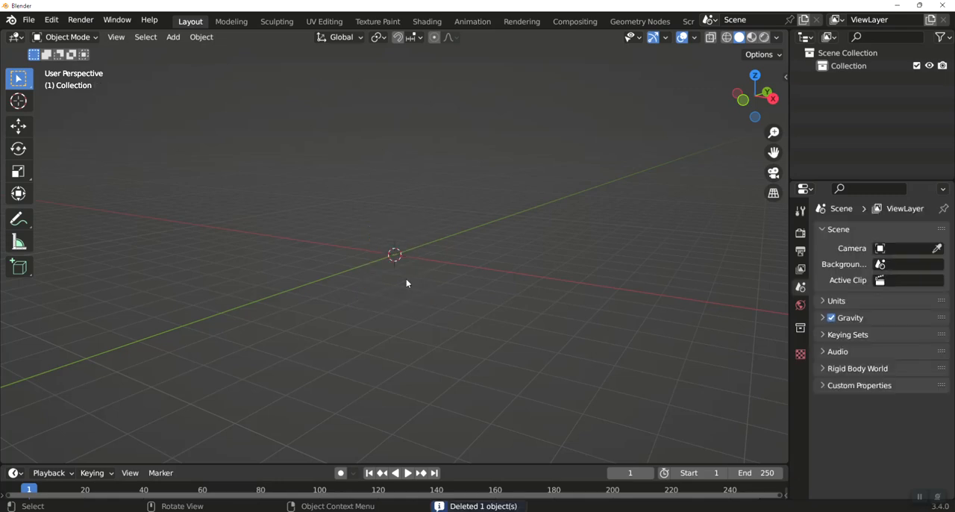
Add a new text object at the origin and rotate it 90 degrees about the X axis
key("KP_1")
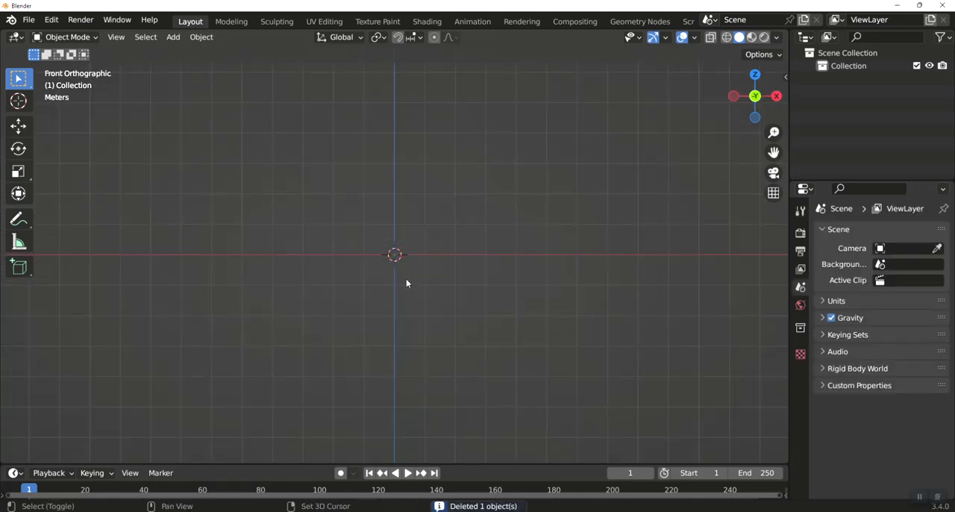
key("shift+a")
left_click(396, 280)
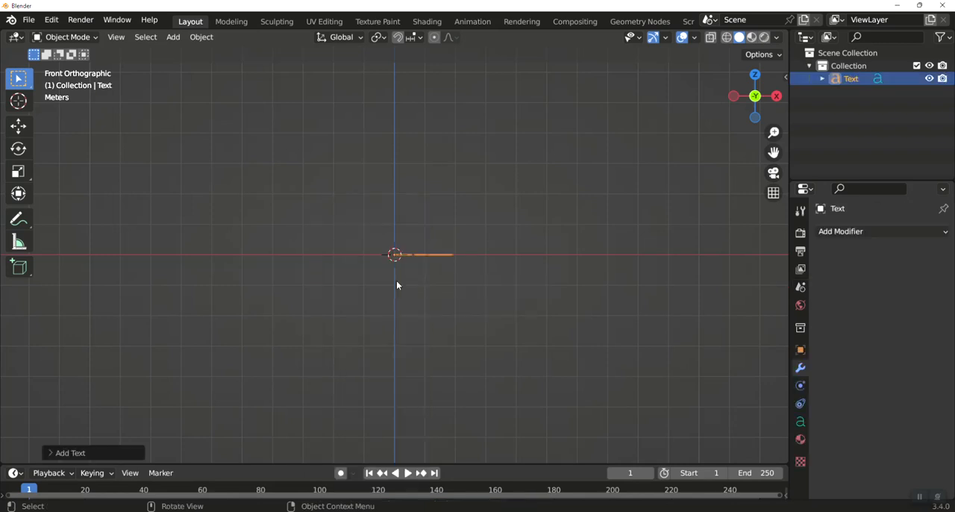
type("r")
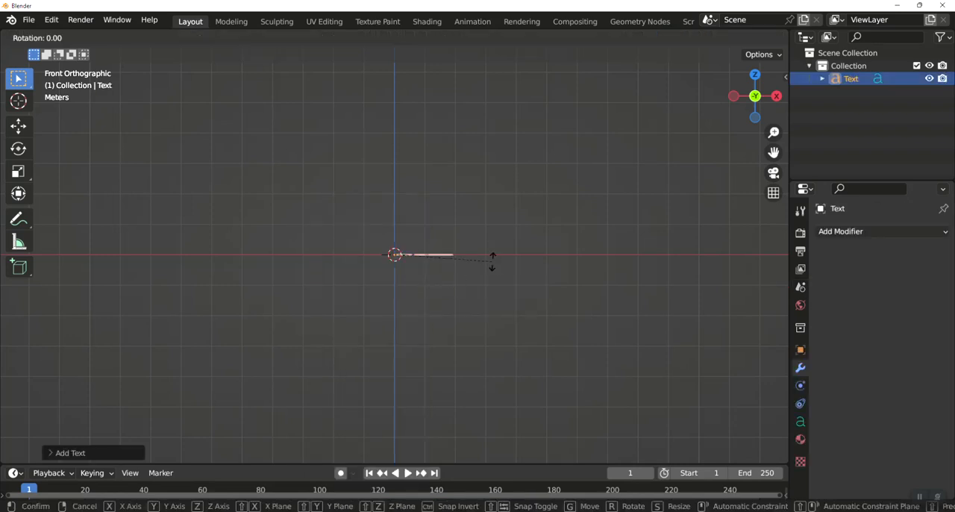
type("x90")
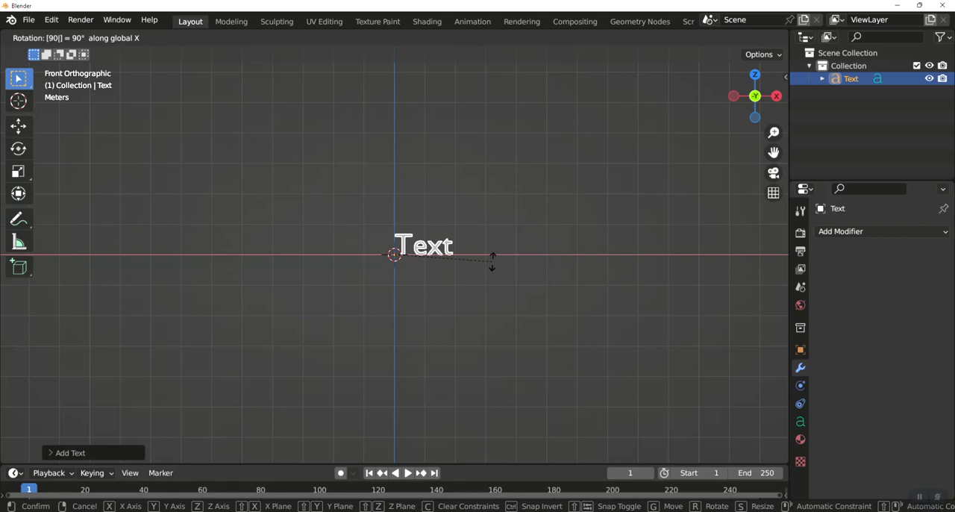
key("Tab")
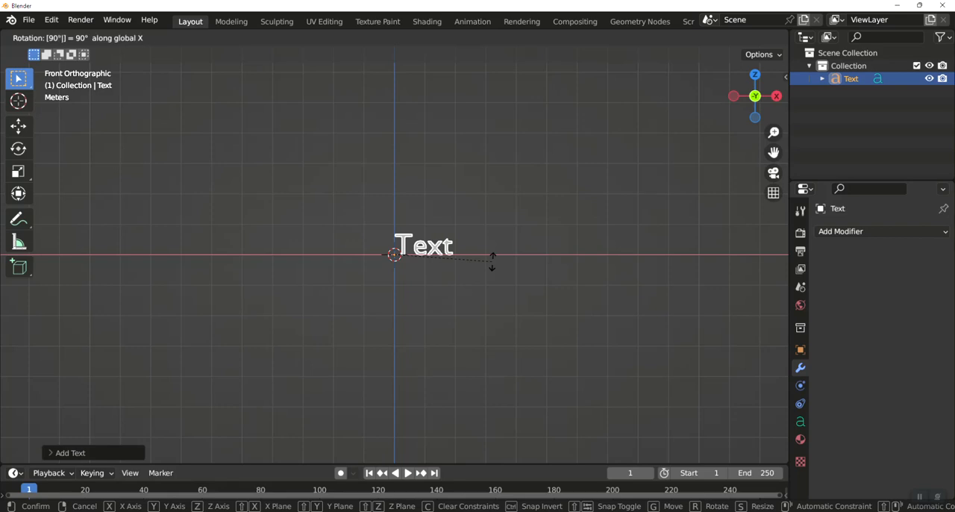
key("Return")
Replace the new text object's default text with ABCD
key("Tab")
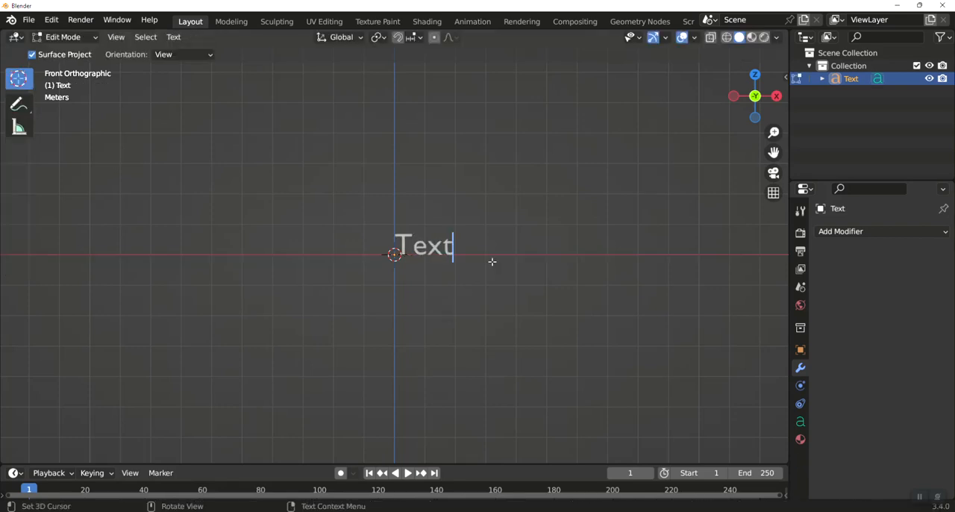
key("BackSpace")
key("BackSpace")
key("BackSpace")
key("BackSpace")
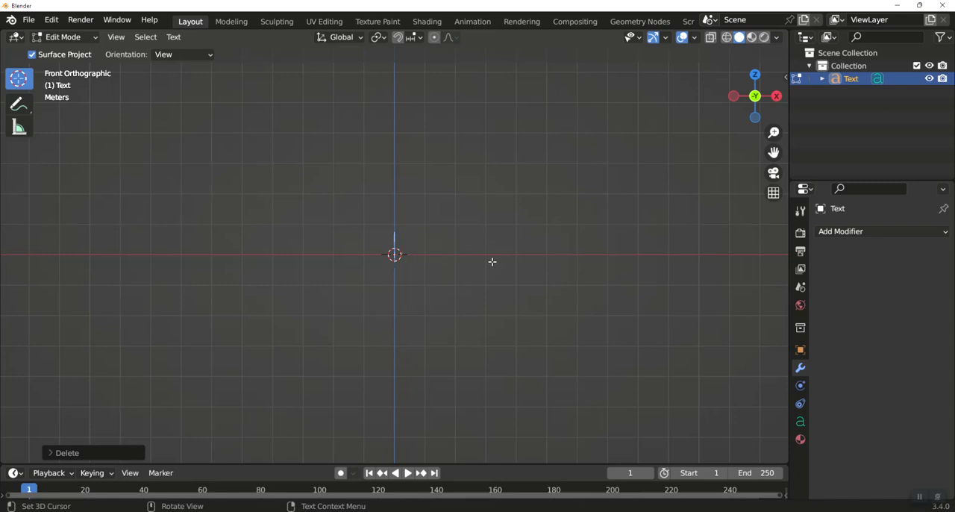
type("ABCD")
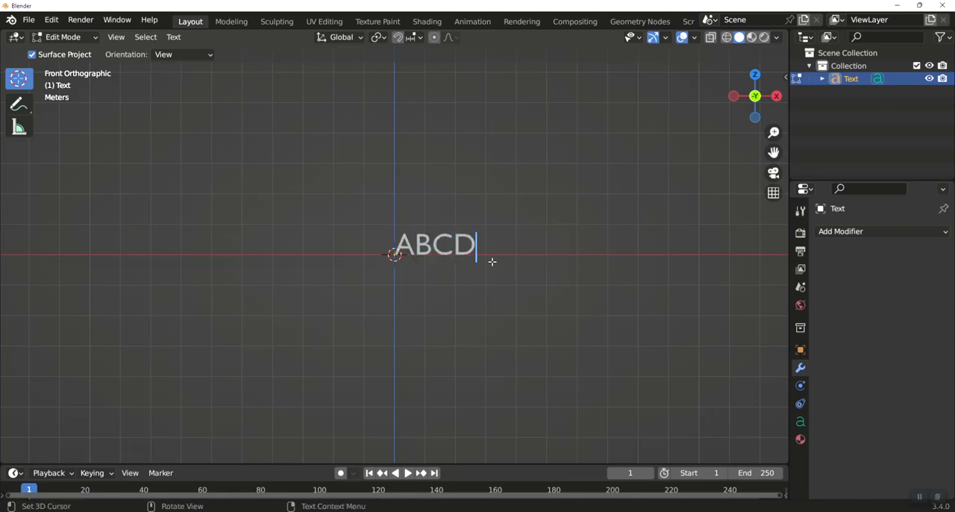
Finish editing the ABCD text and set its regular font to Barlow Condensed Black
key("Tab")
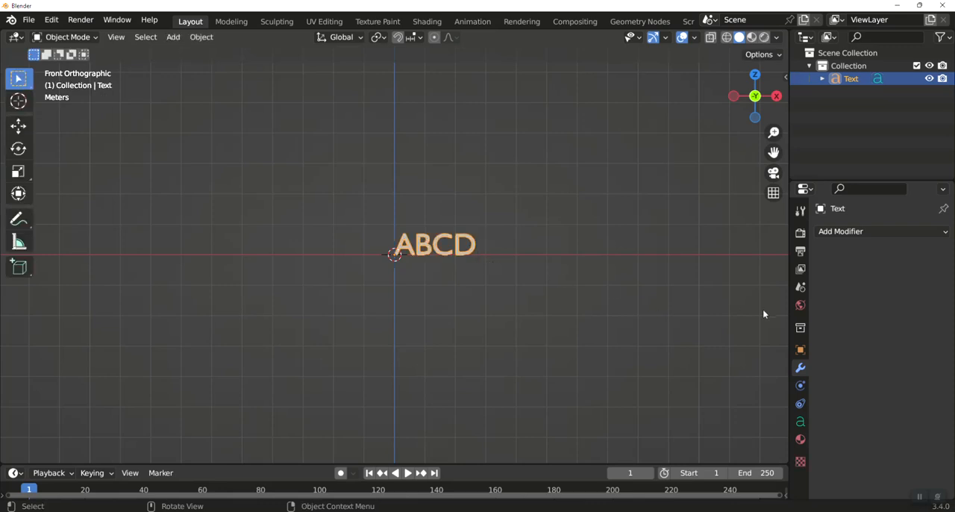
left_click(801, 421)
scroll(851, 373, "down", 5)
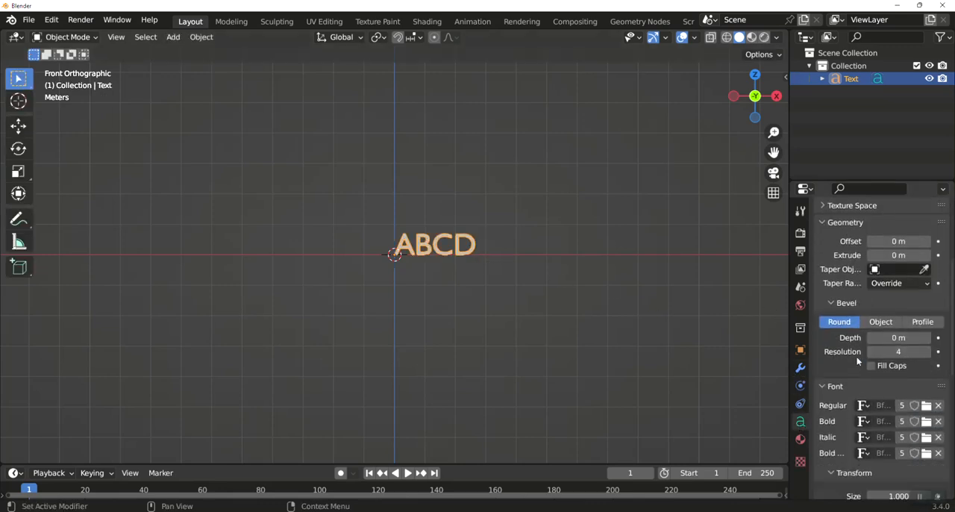
scroll(868, 356, "down", 1)
left_click(926, 365)
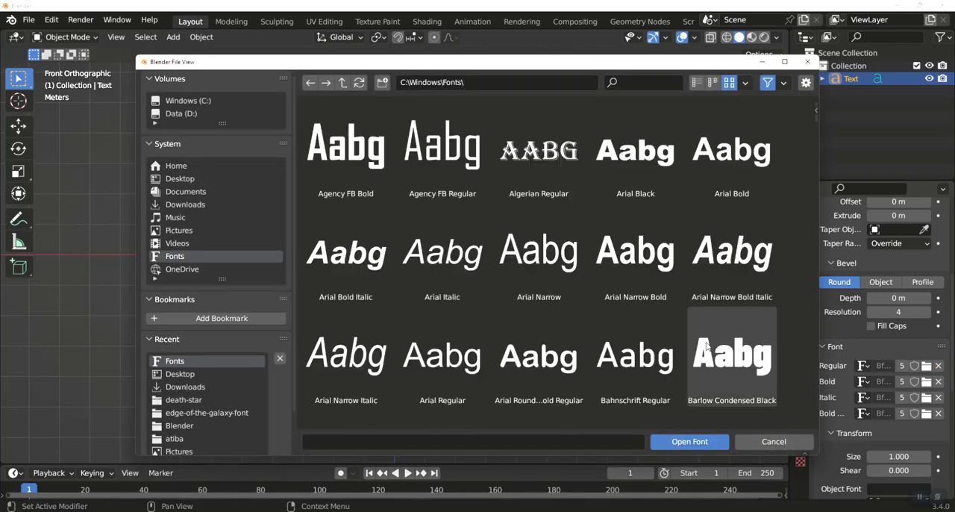
left_click(726, 354)
double_click(726, 354)
Center the ABCD text's paragraph alignment both horizontally and vertically
scroll(884, 390, "down", 7)
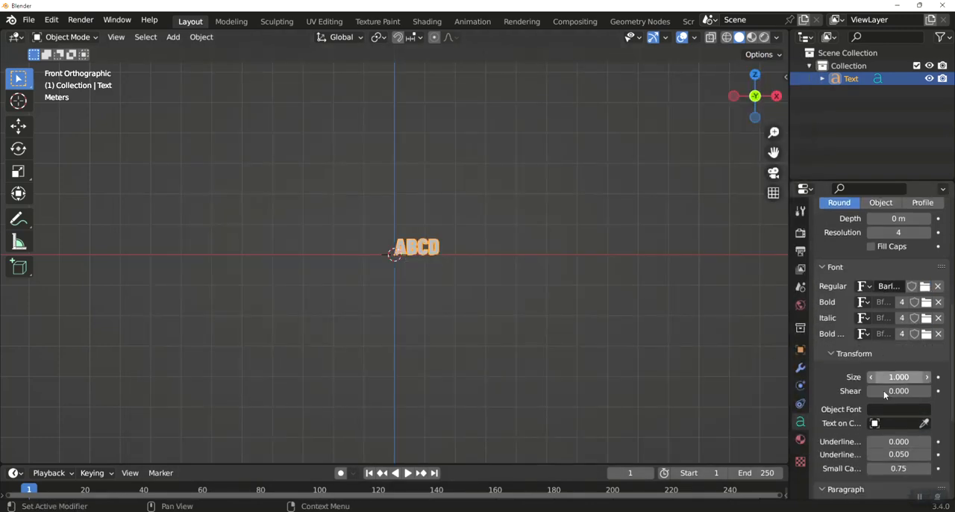
scroll(884, 389, "down", 1)
left_click(889, 386)
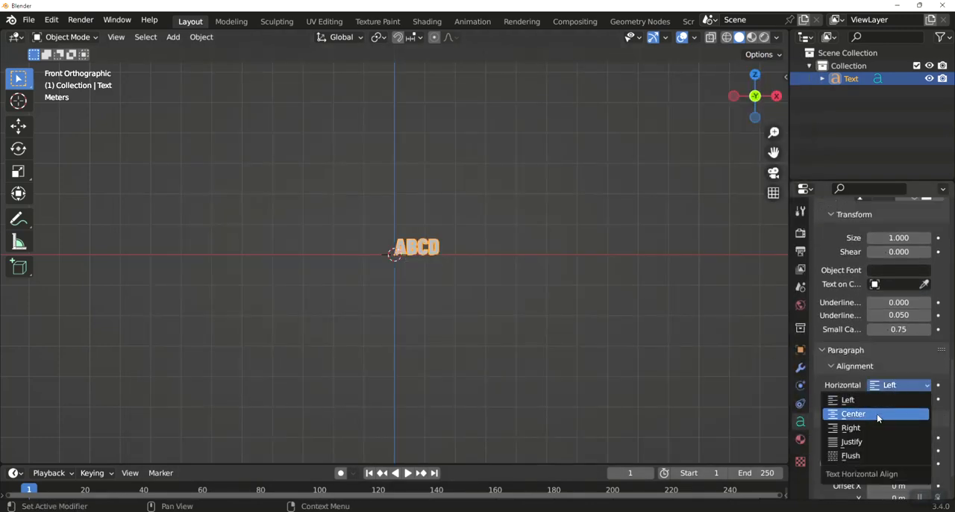
left_click(877, 414)
left_click(892, 399)
left_click(868, 441)
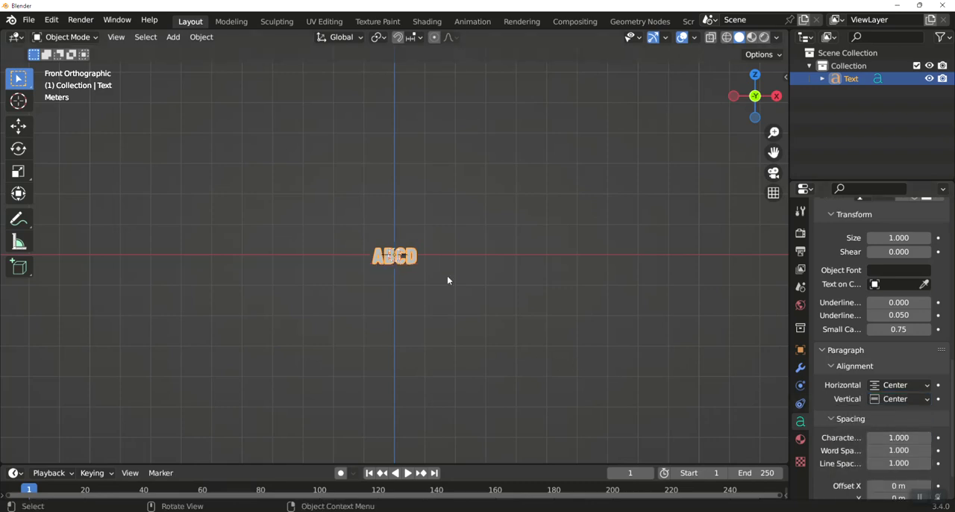
Scale the ABCD text up by a factor of 5
key("s")
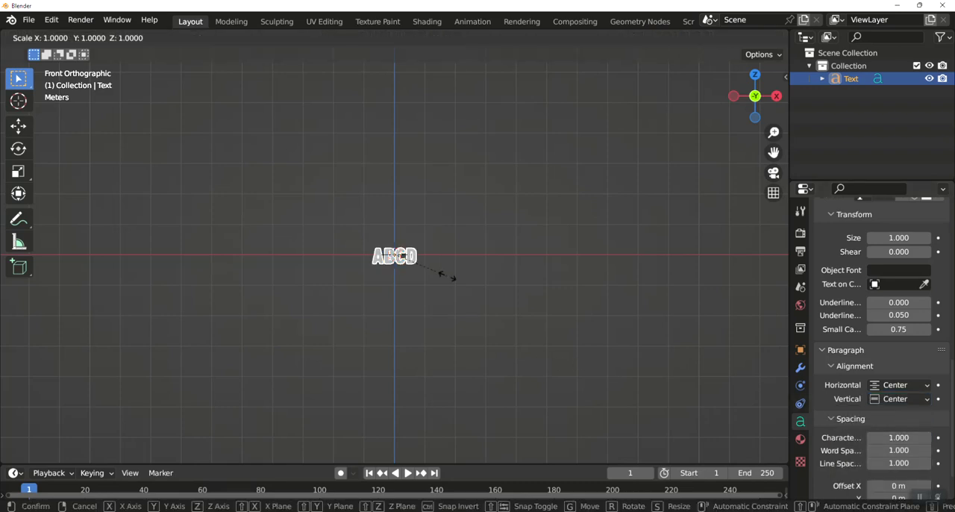
key("5")
key("Return")
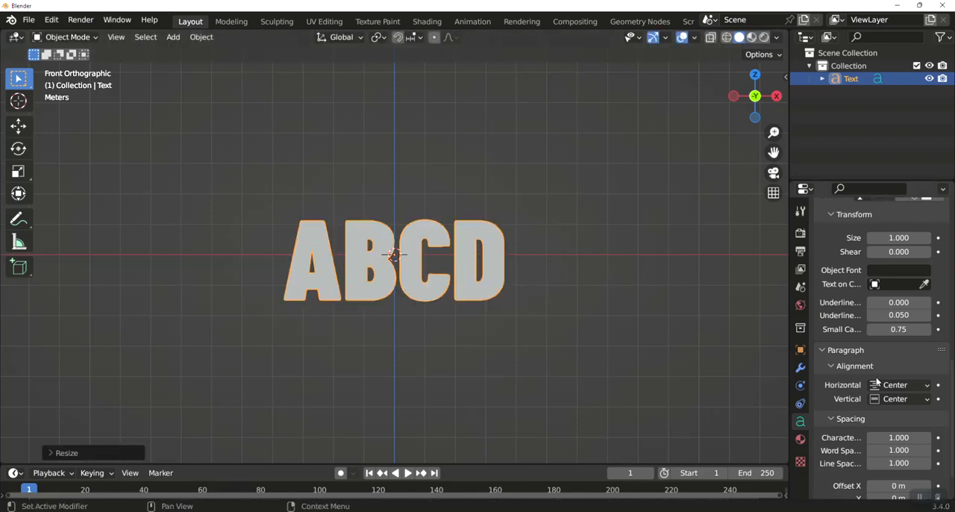
Set the ABCD text's geometry extrusion to 0.7 m
scroll(878, 375, "up", 5)
scroll(878, 373, "up", 4)
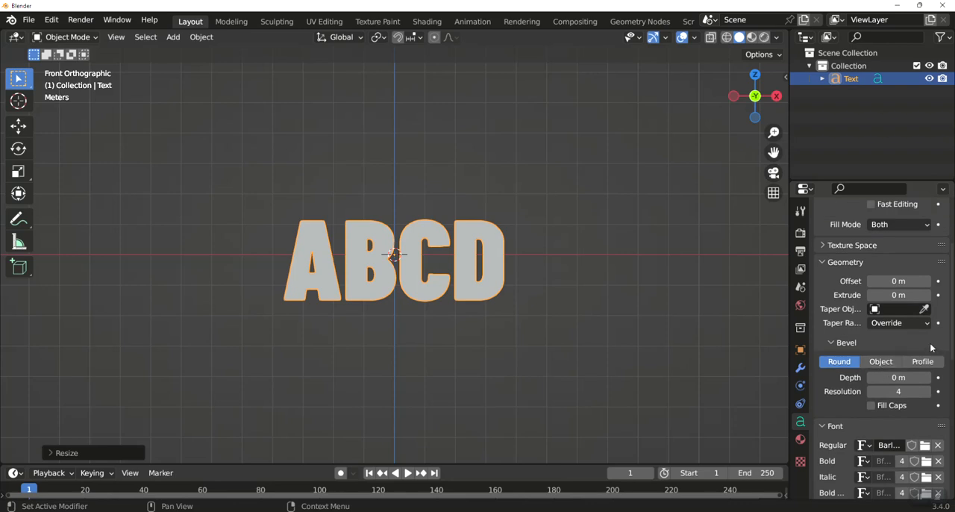
middle_click_drag(604, 284, 582, 381)
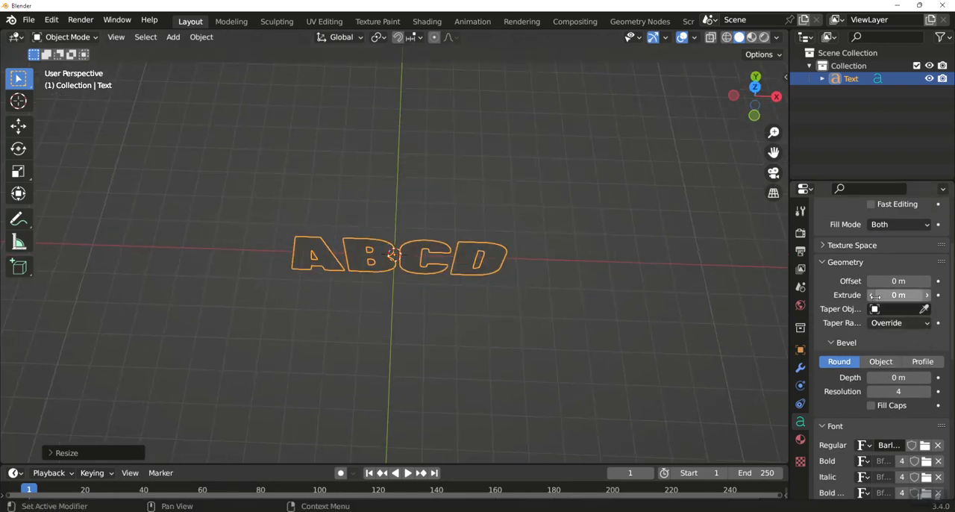
left_click_drag(899, 295, 940, 294)
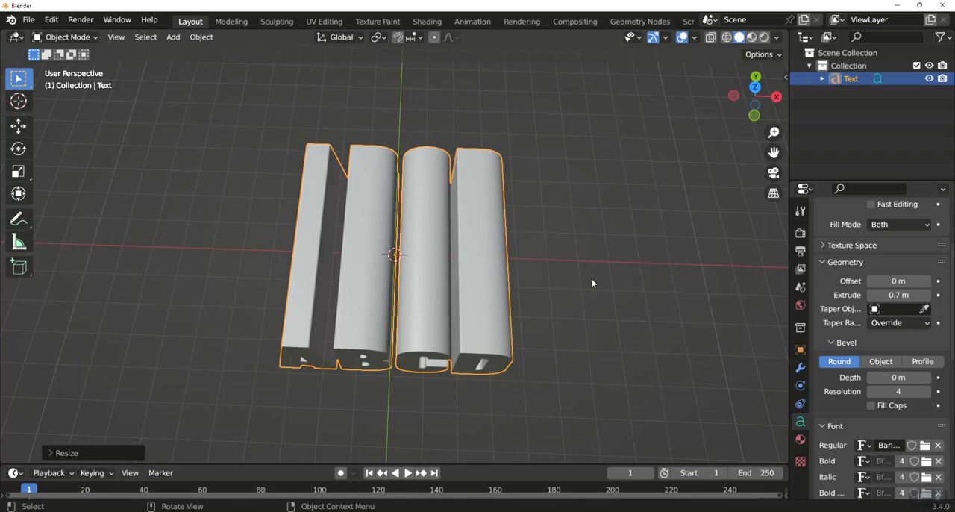
Duplicate the extruded ABCD text in place and rotate the copy 90 degrees about the Z axis
key("KP_7")
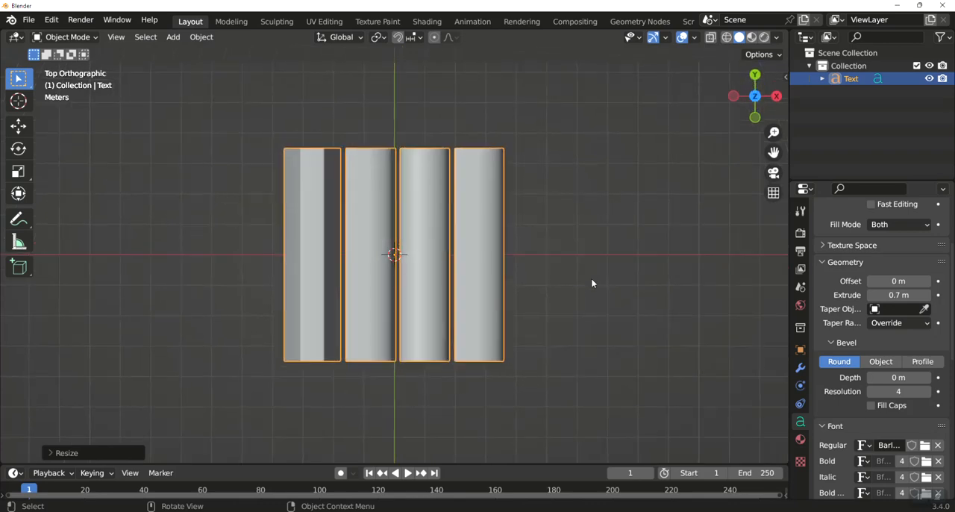
key("shift+d")
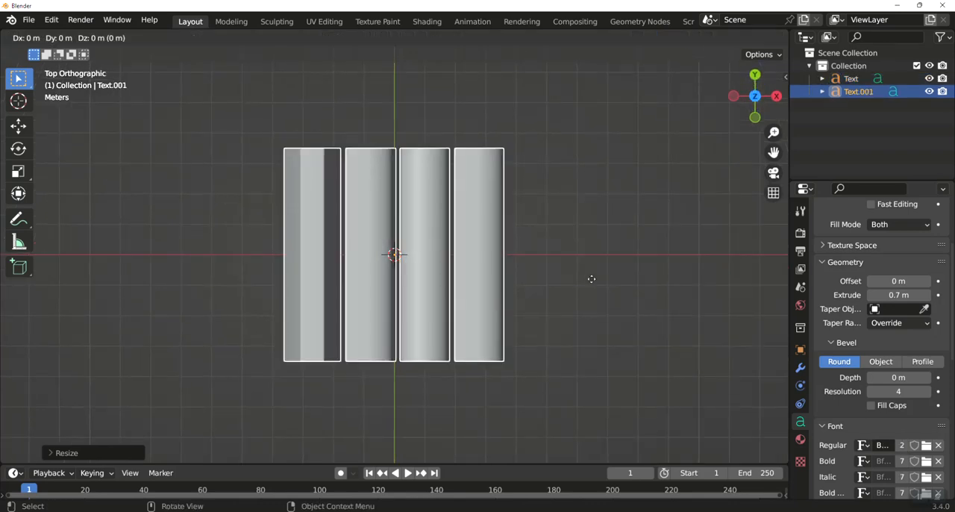
type("r90")
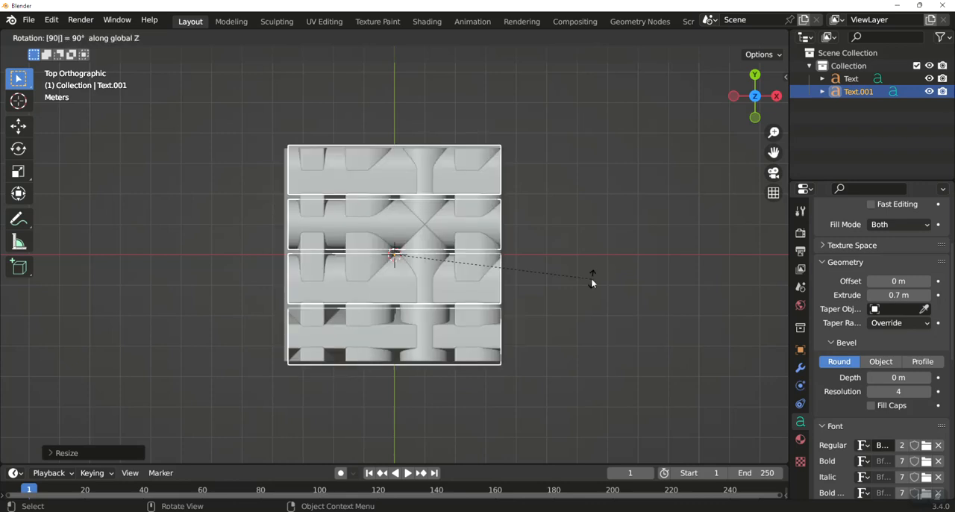
key("Return")
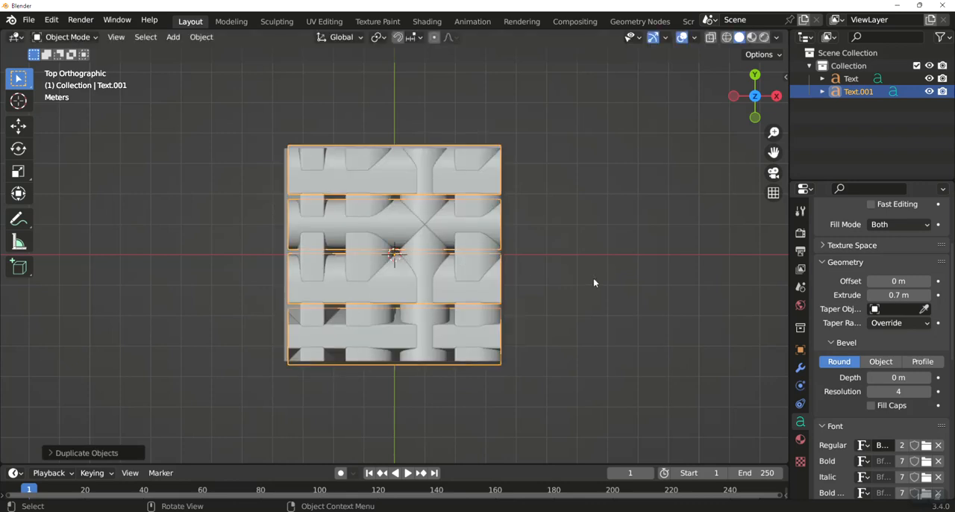
Replace the rotated copy's text with EFGH
key("KP_3")
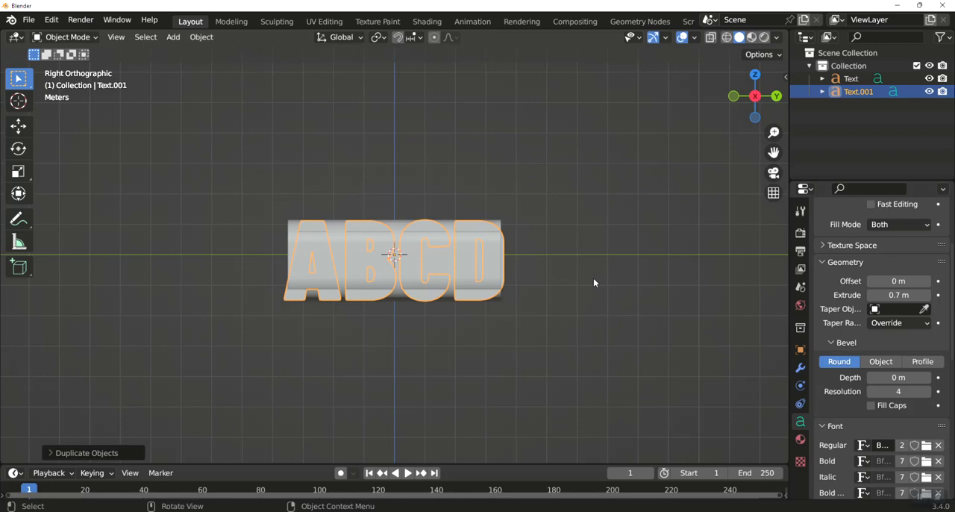
key("Tab")
key("BackSpace")
key("BackSpace")
key("BackSpace")
key("BackSpace")
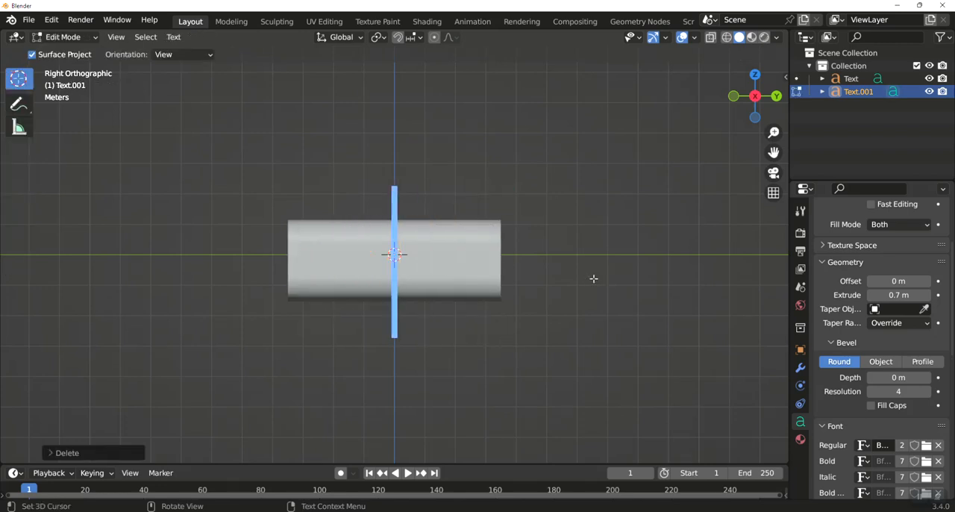
type("EF")
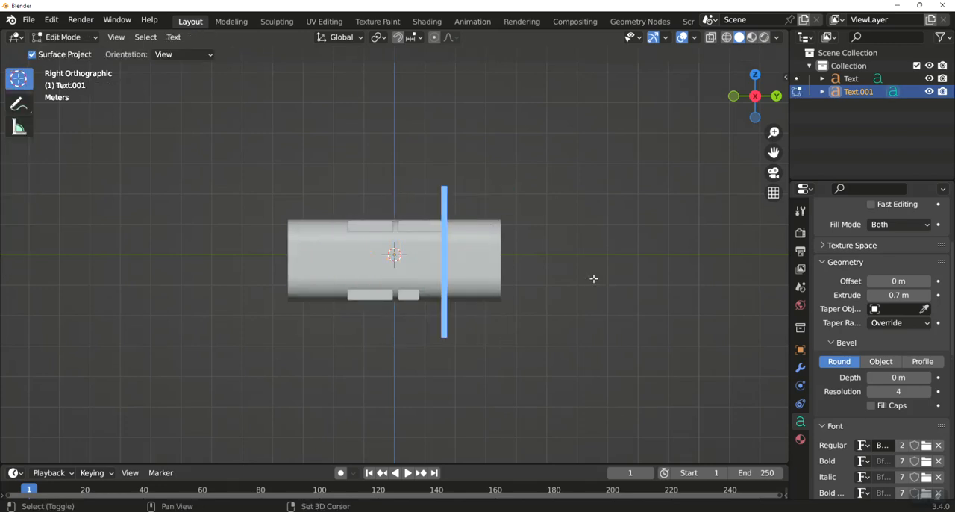
type("GH")
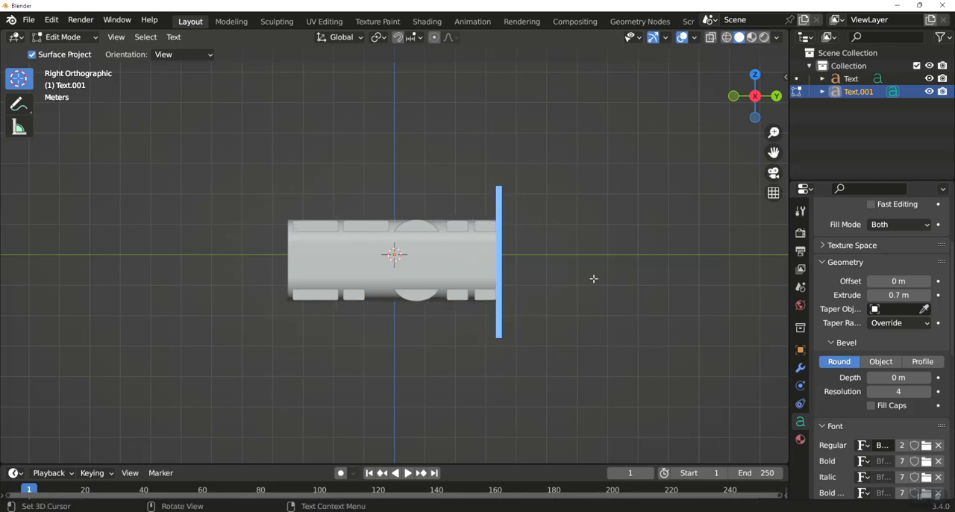
key("Tab")
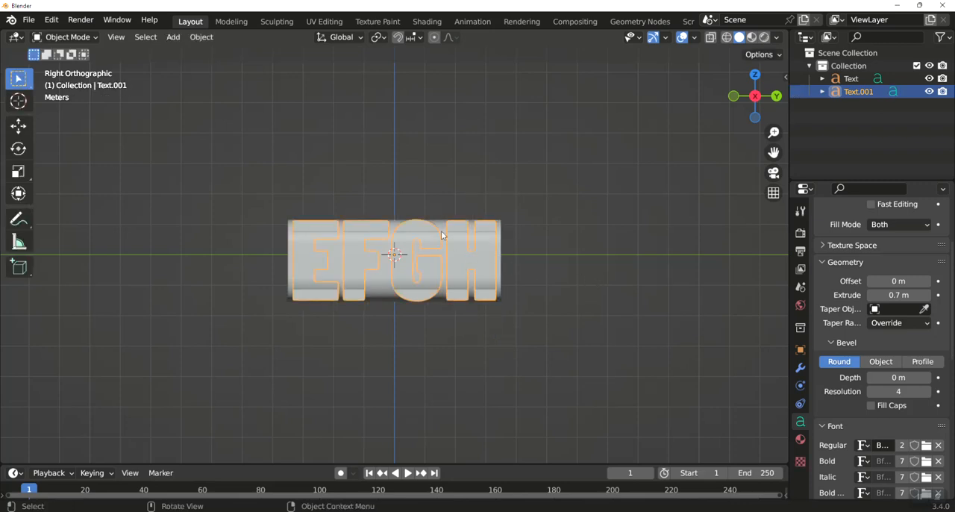
Increase the EFGH text's extrusion beyond the ABCD letters, and set the ABCD text's extrusion to 0.82 m
middle_click_drag(407, 287, 555, 364)
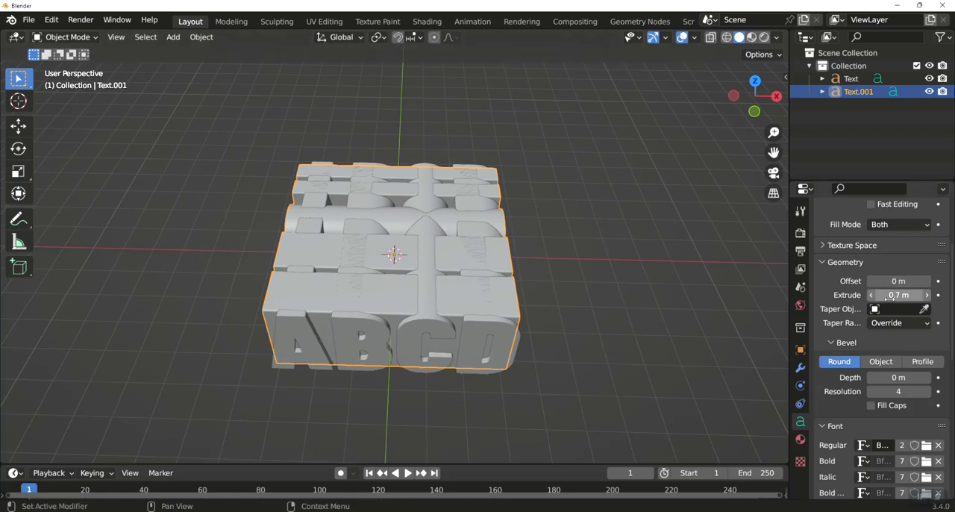
left_click_drag(898, 295, 925, 295)
left_click(428, 231)
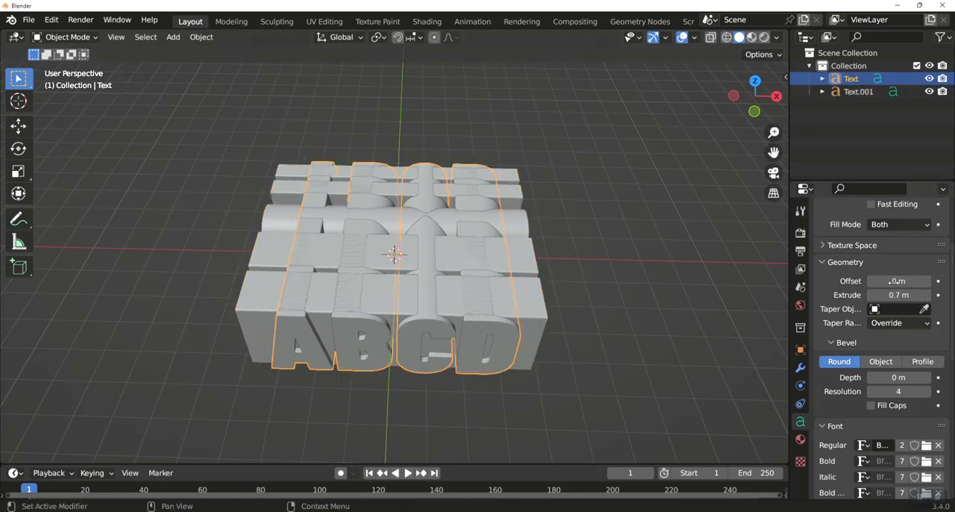
left_click_drag(895, 295, 913, 294)
Convert the ABCD text object to a mesh
key("KP_1")
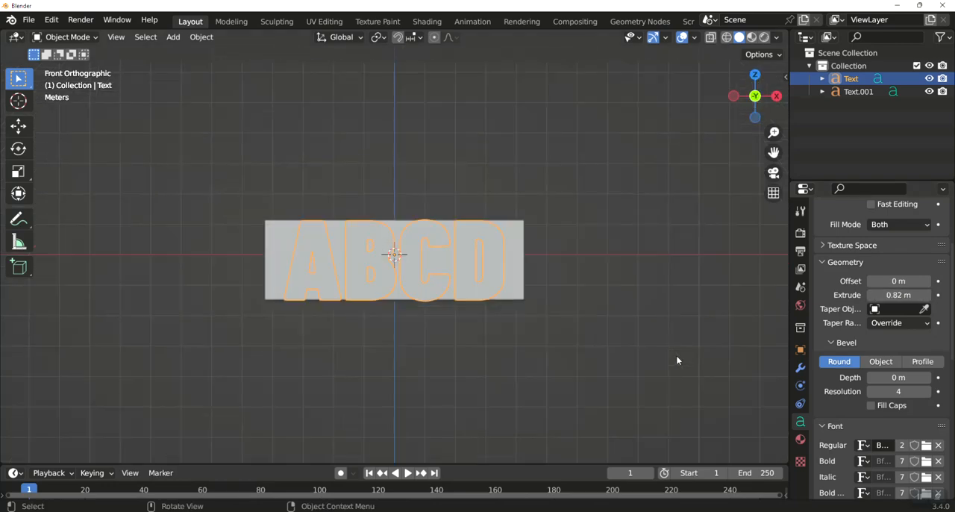
right_click(438, 241)
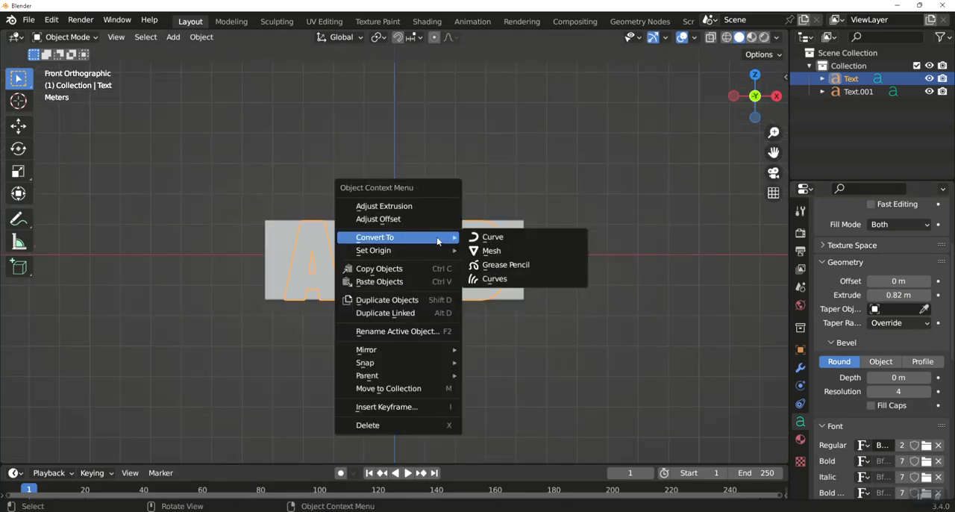
left_click(488, 251)
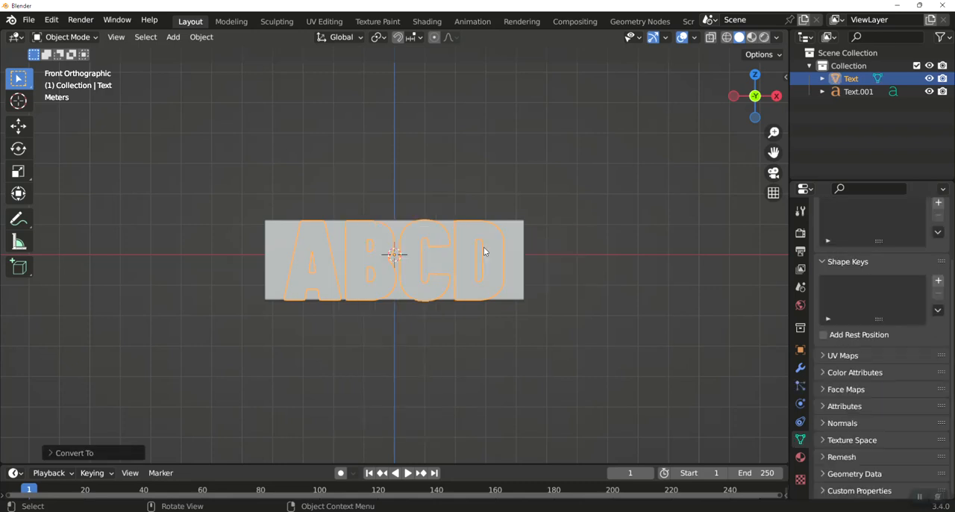
Add a Remesh modifier to the ABCD mesh in Sharp mode with Remove Disconnected turned off
left_click(800, 367)
left_click(842, 231)
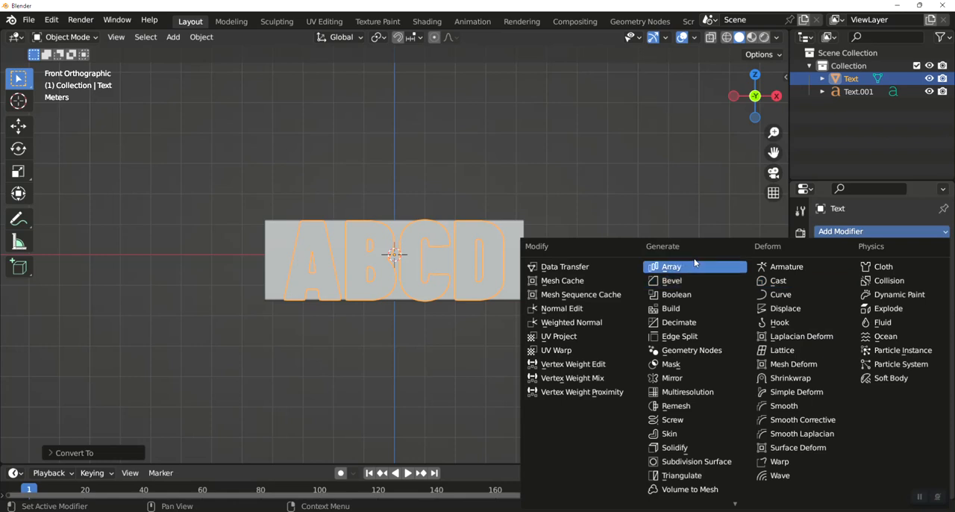
left_click(686, 406)
left_click(897, 272)
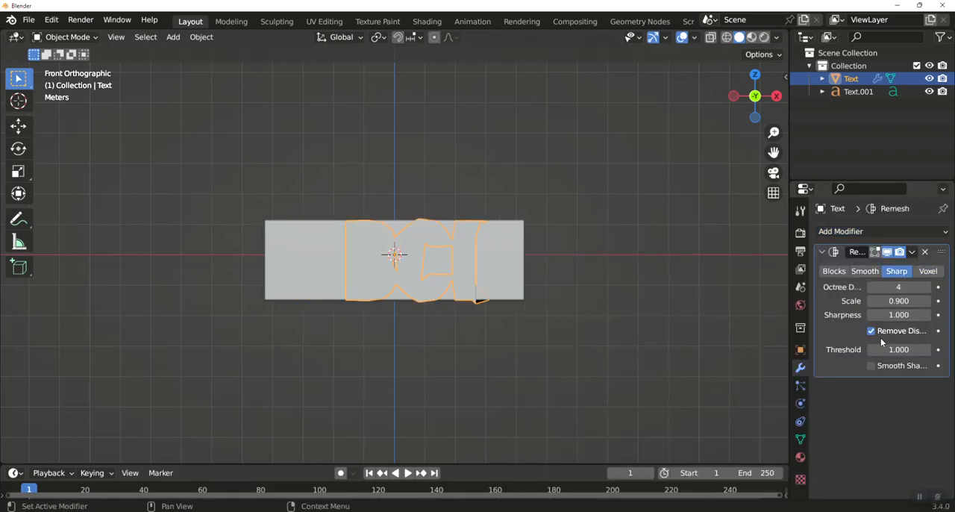
left_click(870, 331)
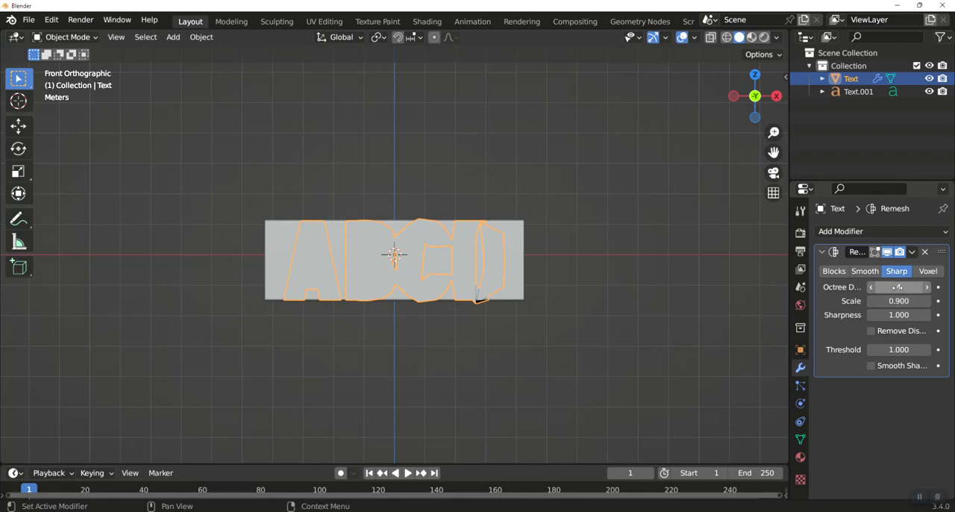
Set the ABCD Remesh modifier's octree depth to 7 and apply the modifier
left_click(898, 287)
type("7")
key("Return")
left_click(912, 251)
left_click(866, 268)
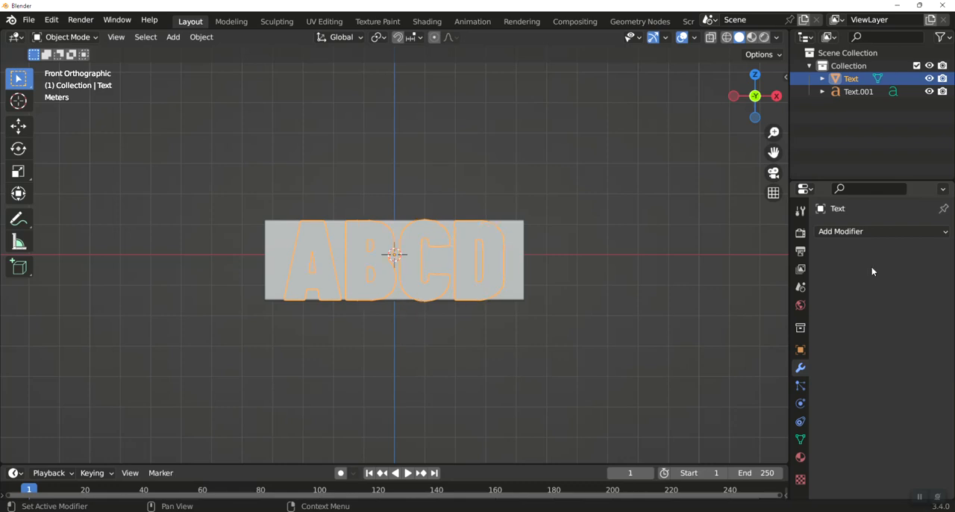
Convert the EFGH text object to a mesh
key("KP_3")
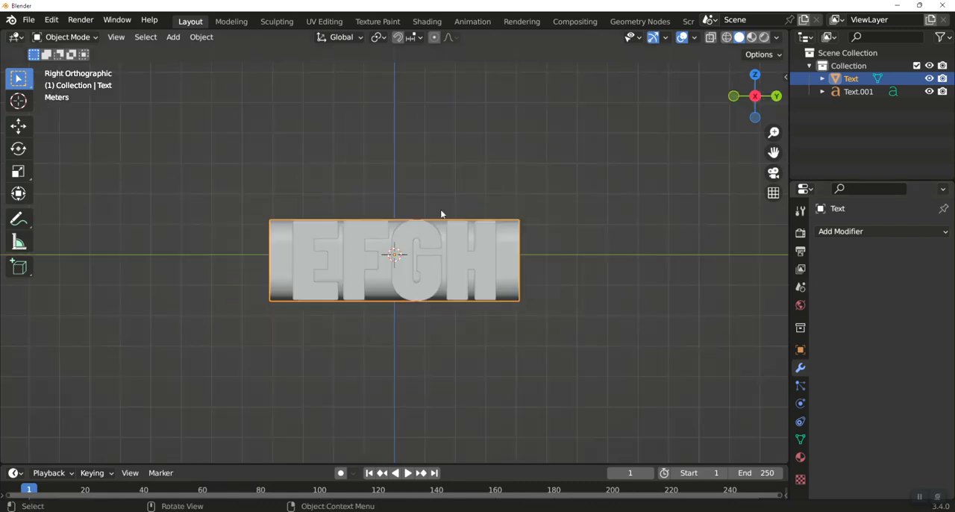
left_click(358, 239)
right_click(358, 239)
mouse_move(360, 235)
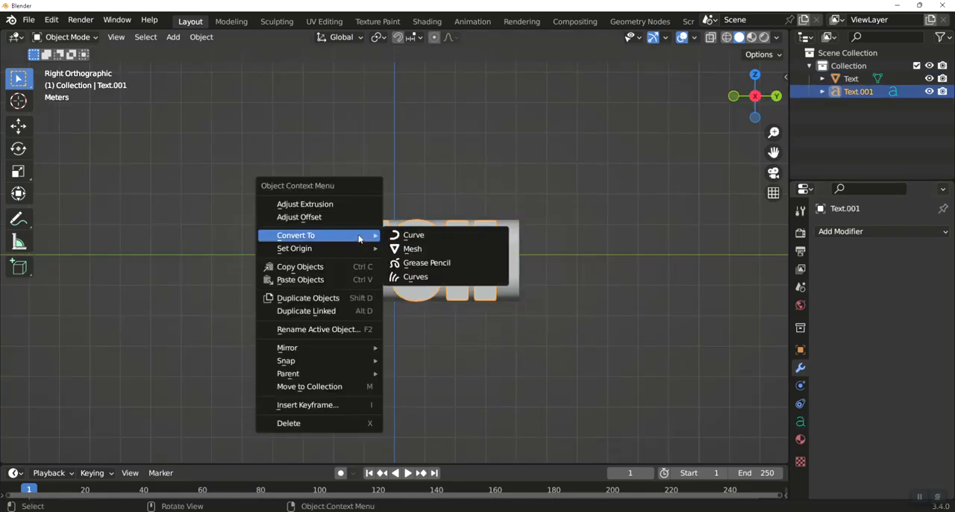
left_click(416, 249)
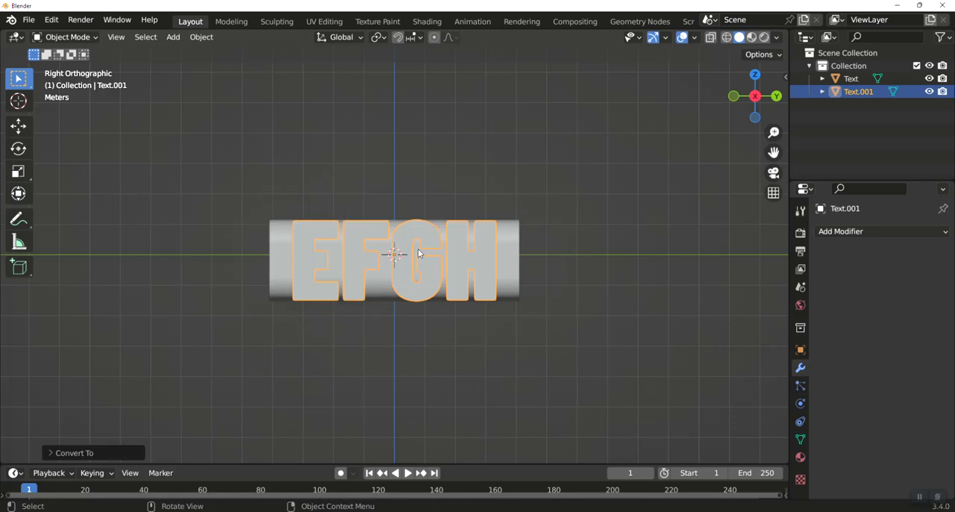
Add a Sharp Remesh modifier to the EFGH mesh with Remove Disconnected off and octree depth 7
left_click(840, 232)
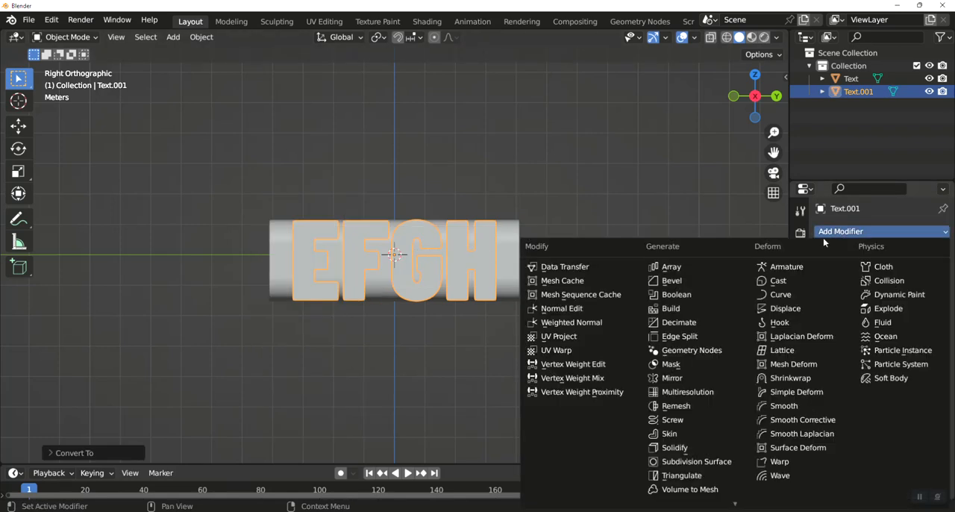
left_click(691, 406)
left_click(896, 271)
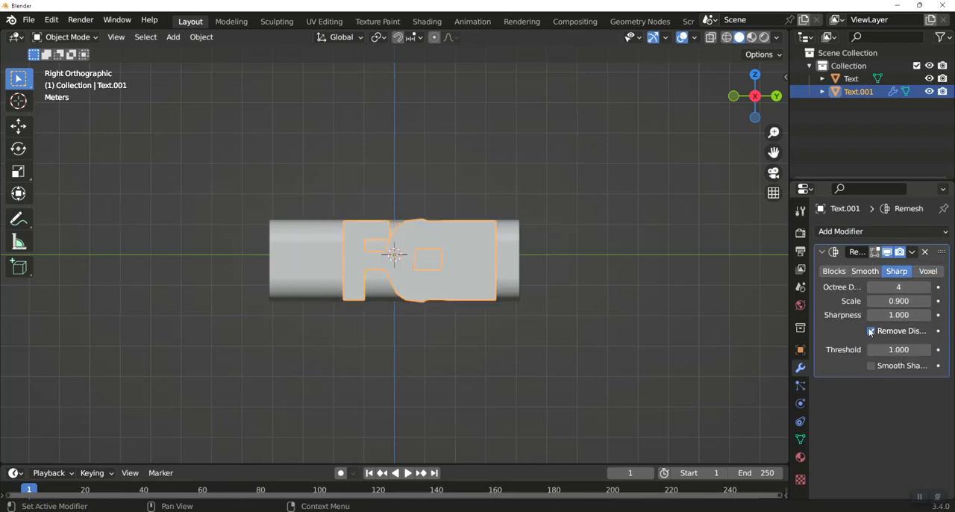
left_click_drag(889, 282, 912, 284)
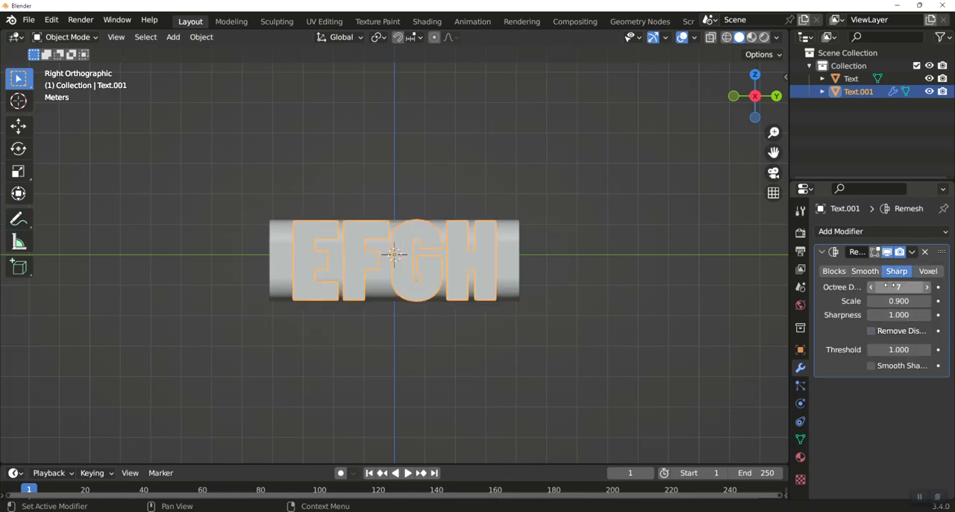
Apply the Remesh modifier on the EFGH mesh and add a Boolean modifier set to Intersect
left_click(912, 251)
left_click(873, 270)
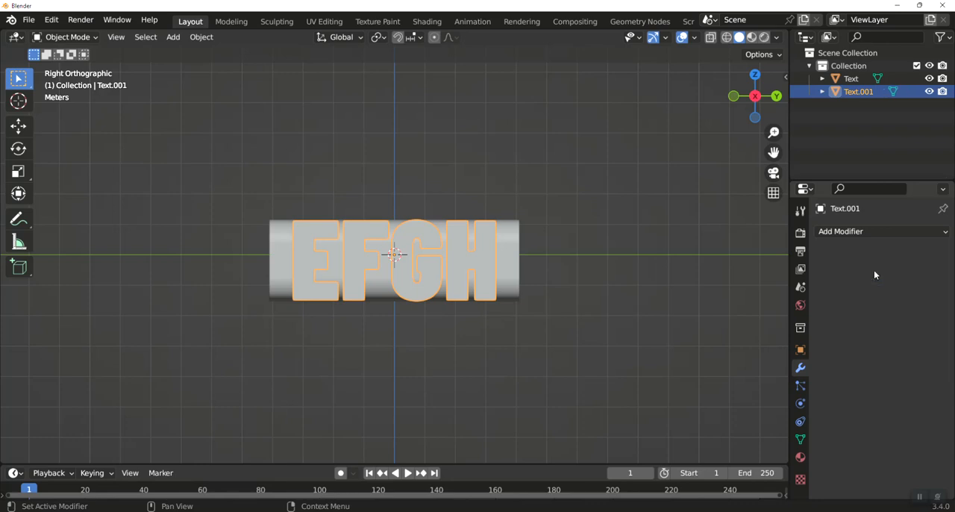
left_click(850, 231)
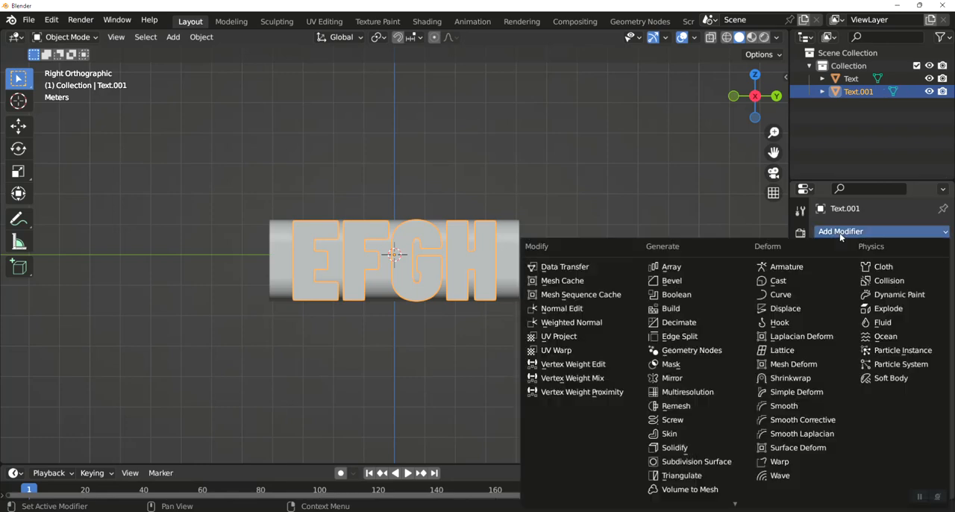
left_click(673, 294)
left_click(838, 273)
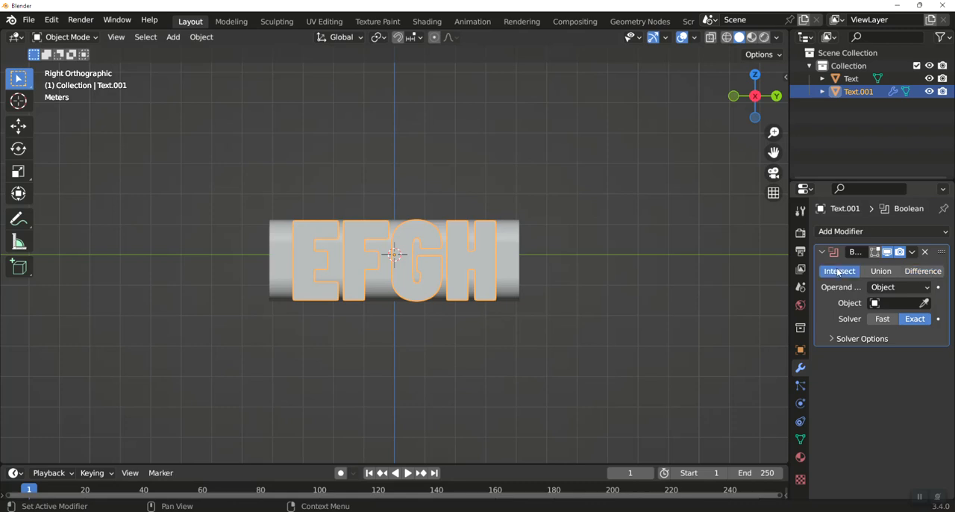
Set the ABCD mesh (Text) as the Boolean's operand object and hide that mesh in the viewport
left_click(888, 302)
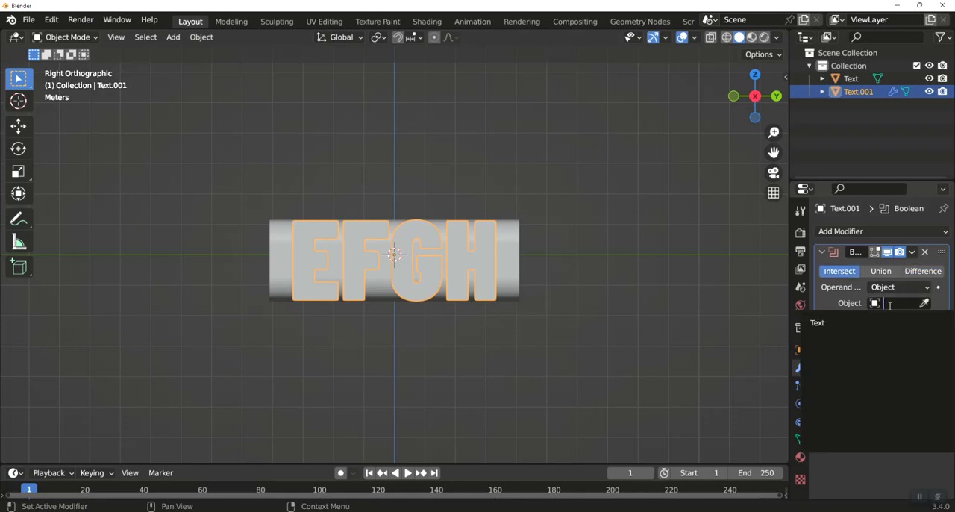
left_click(820, 325)
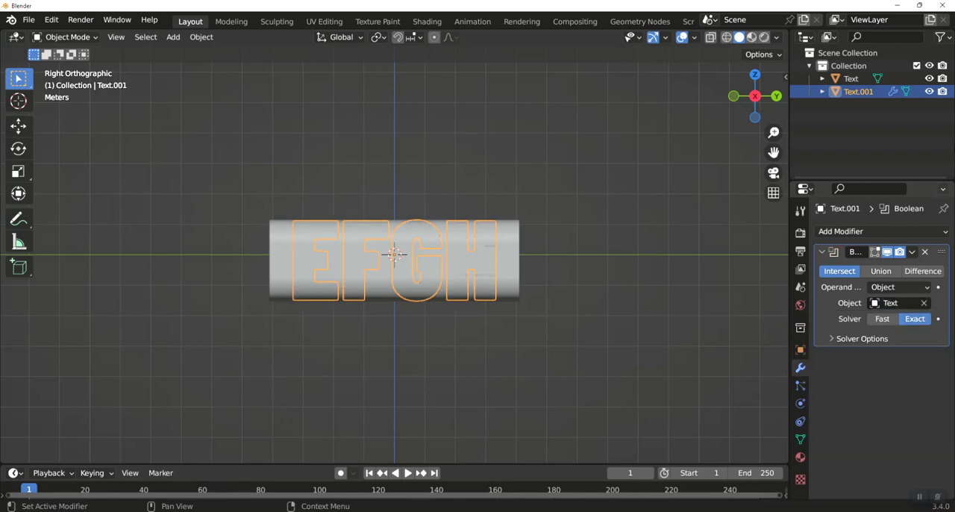
left_click(928, 79)
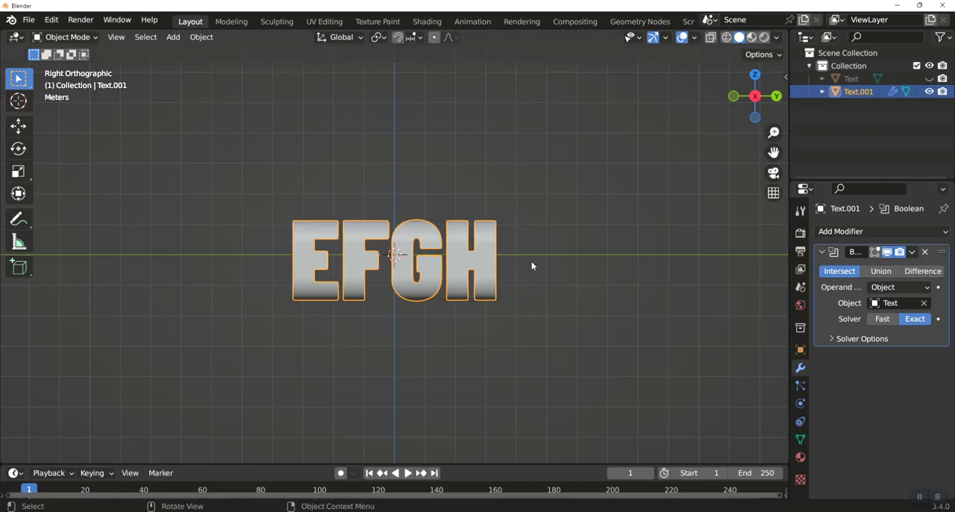
Check the intersected shape from the front, right and top, and apply the Boolean modifier
key("KP_1")
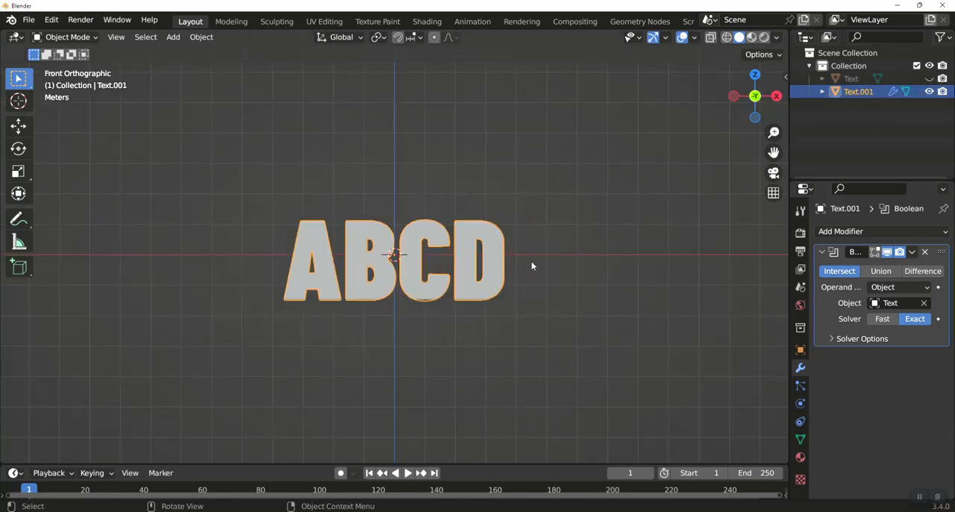
key("KP_3")
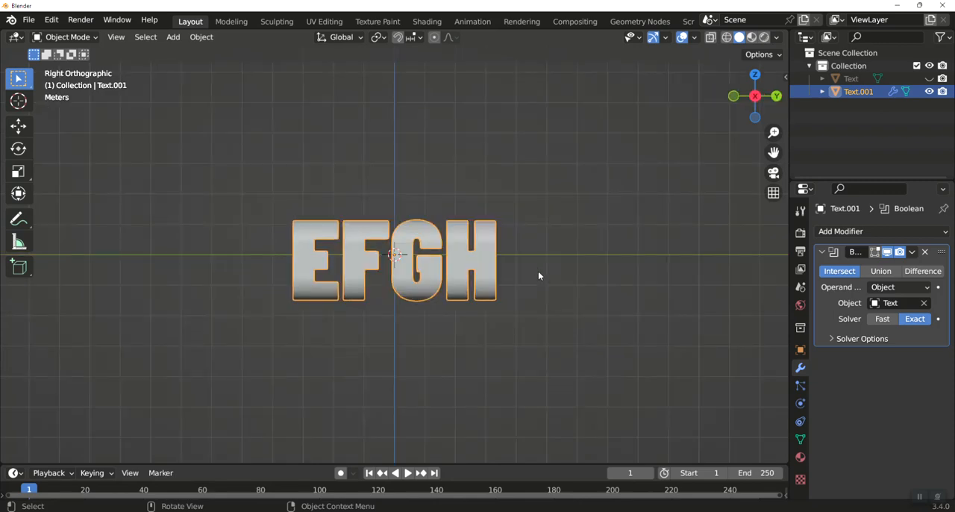
middle_click_drag(545, 271, 621, 287)
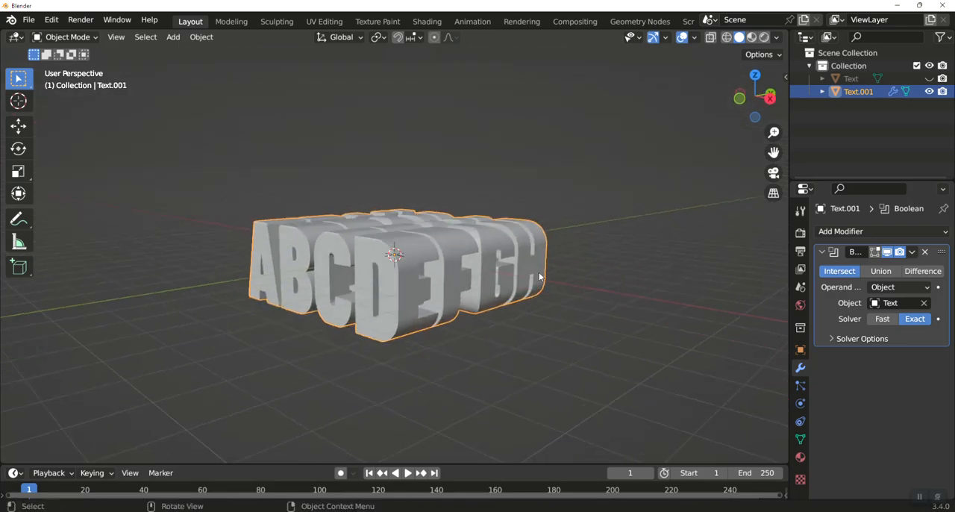
middle_click_drag(539, 276, 540, 324)
key("KP_7")
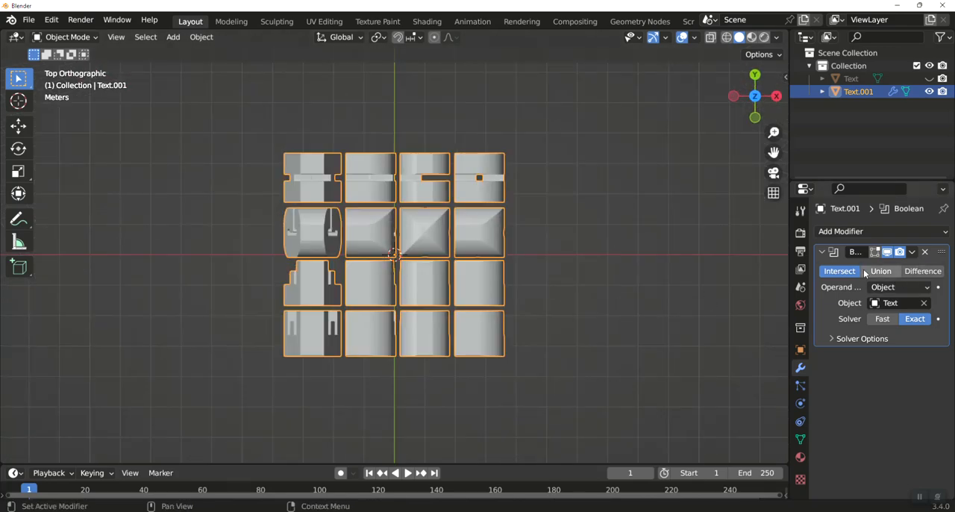
left_click(912, 253)
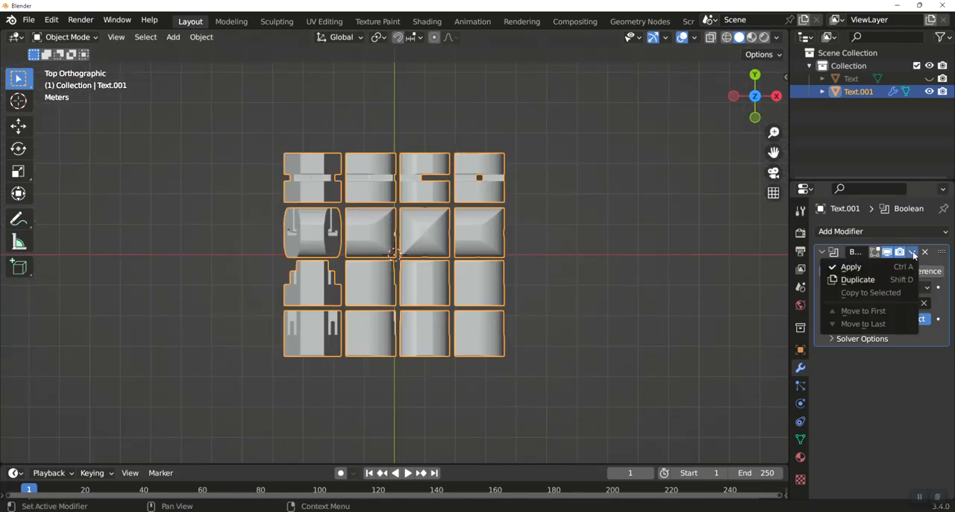
left_click(860, 269)
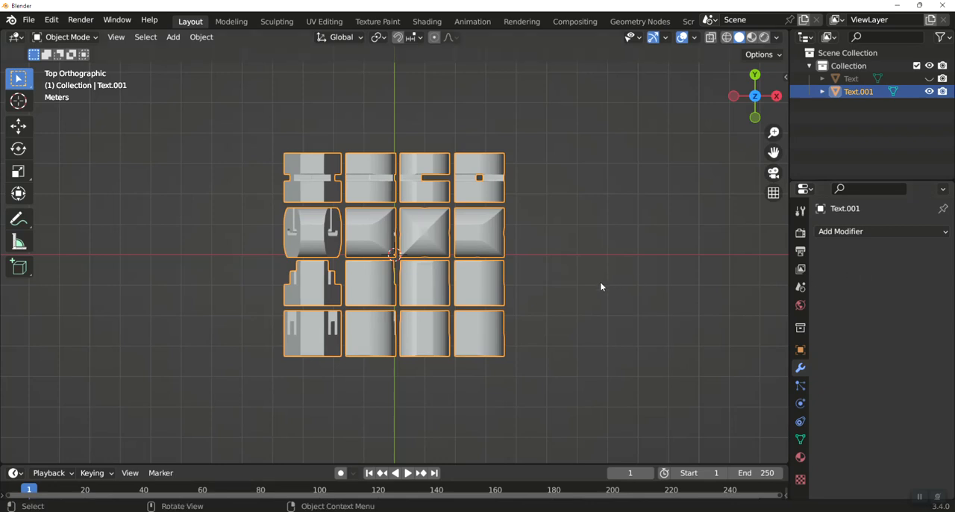
Separate the whole intersected mesh into individual objects by loose parts
key("Tab")
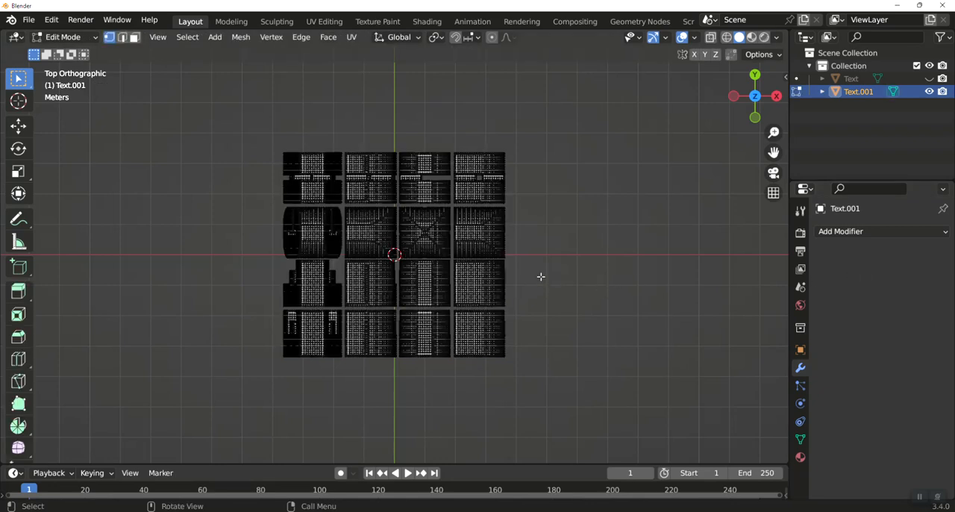
key("a")
key("p")
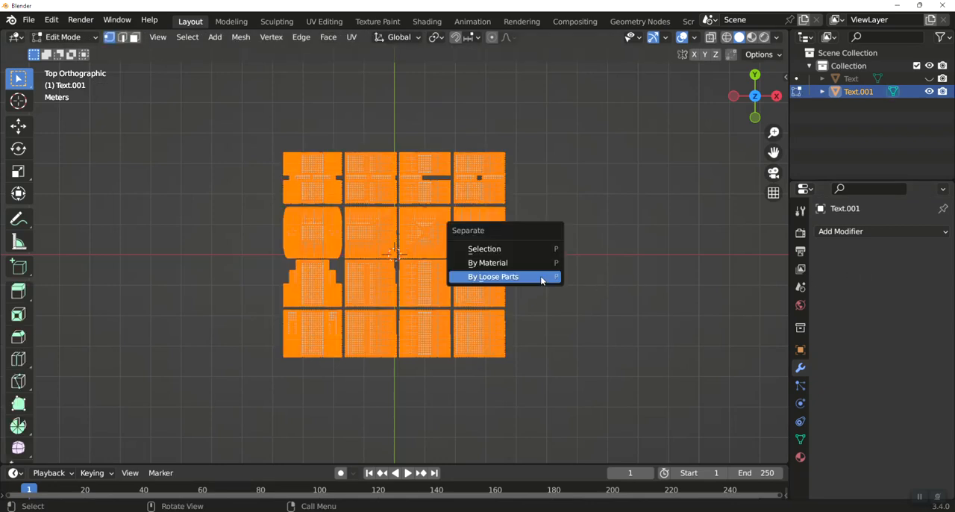
left_click(542, 278)
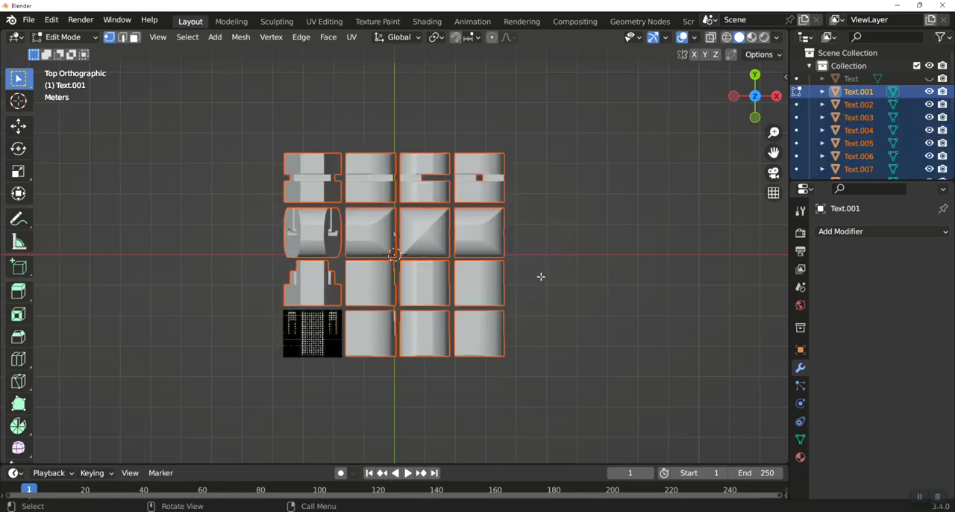
key("Tab")
Delete all separated pieces except the four on the diagonal pairing A-E, B-F, C-G and D-H
left_click(329, 328)
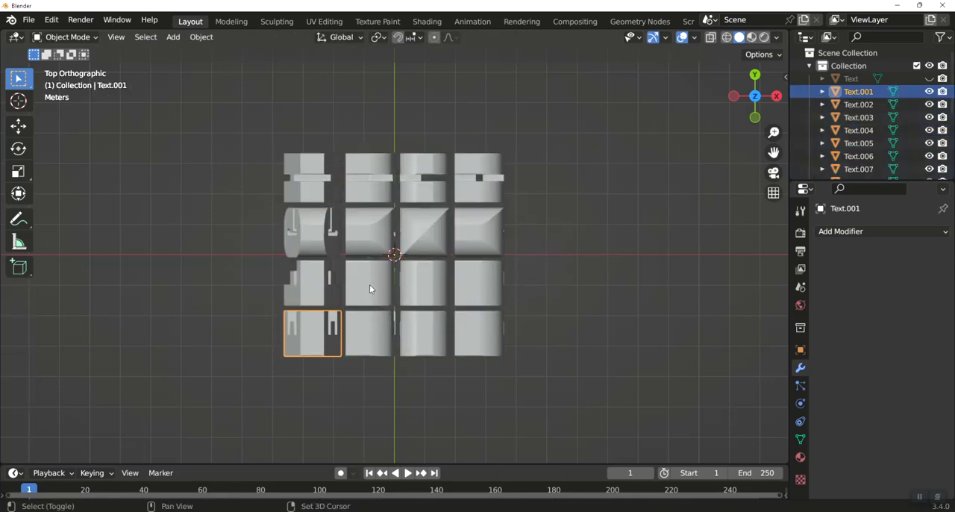
left_click(370, 284, "shift")
left_click(428, 233, "shift")
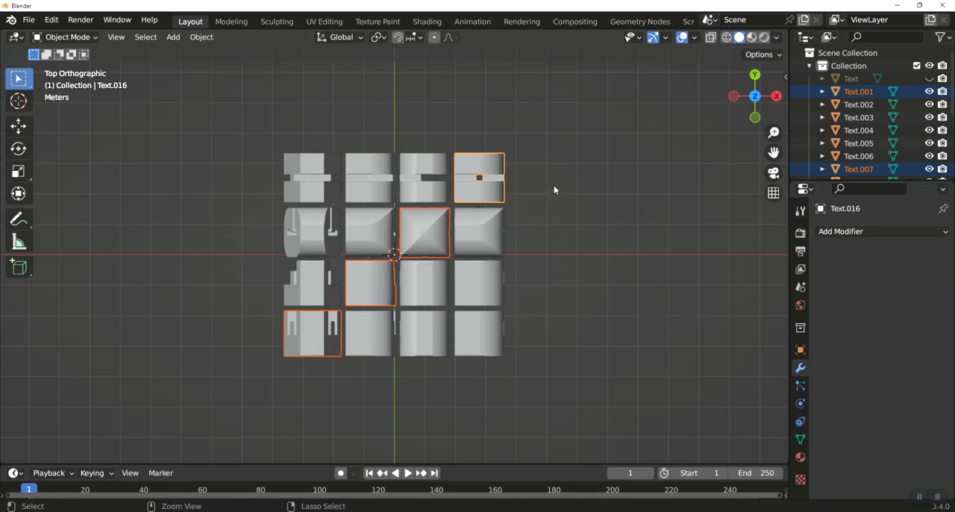
key("ctrl+i")
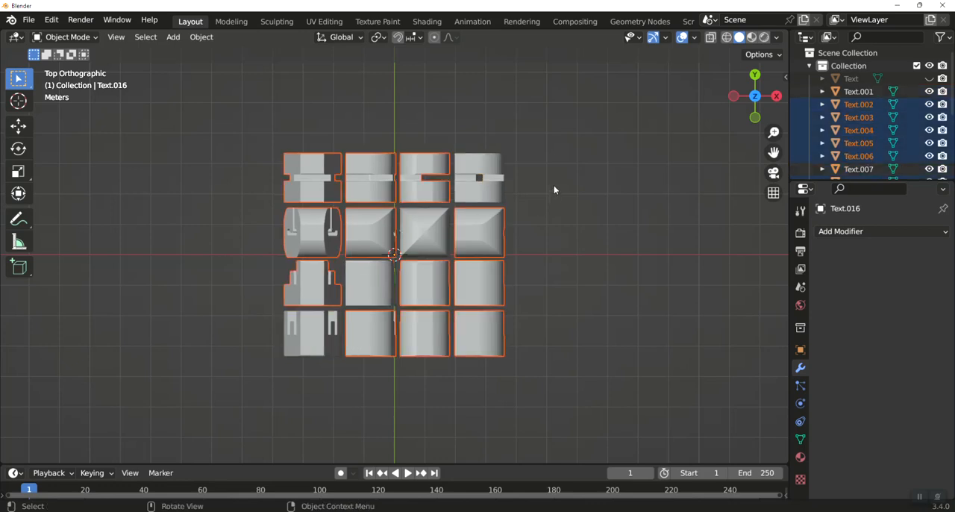
key("Delete")
Check the four dual letters from the front and right, and add a cube-shaped empty at the world origin
key("KP_1")
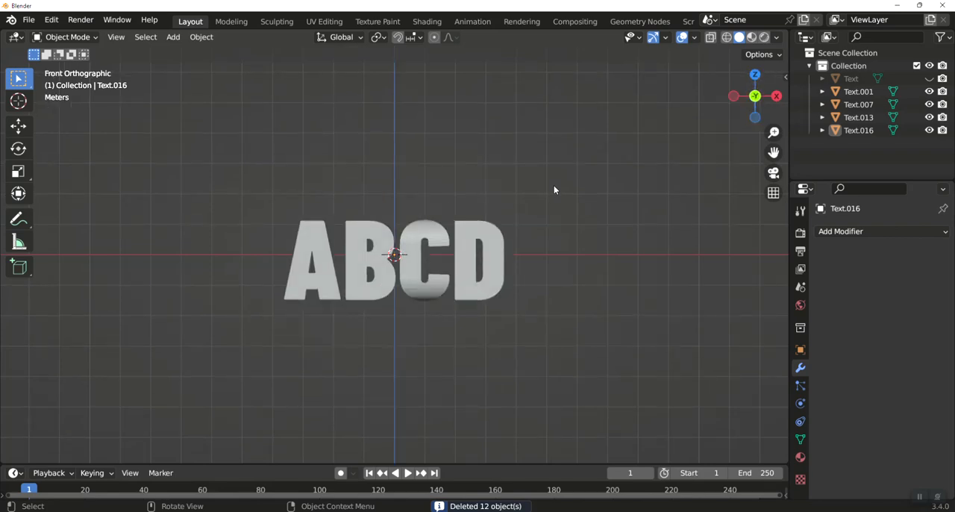
key("KP_3")
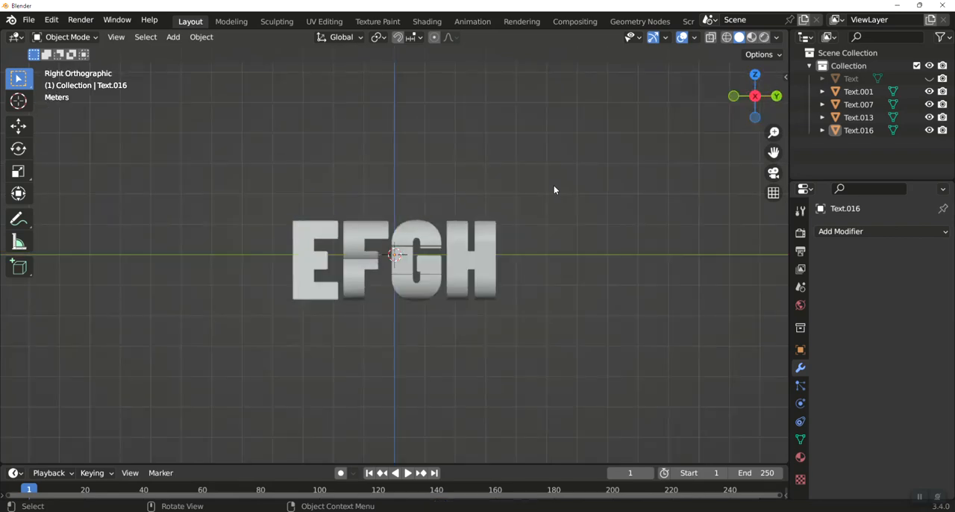
middle_click_drag(485, 186, 517, 186)
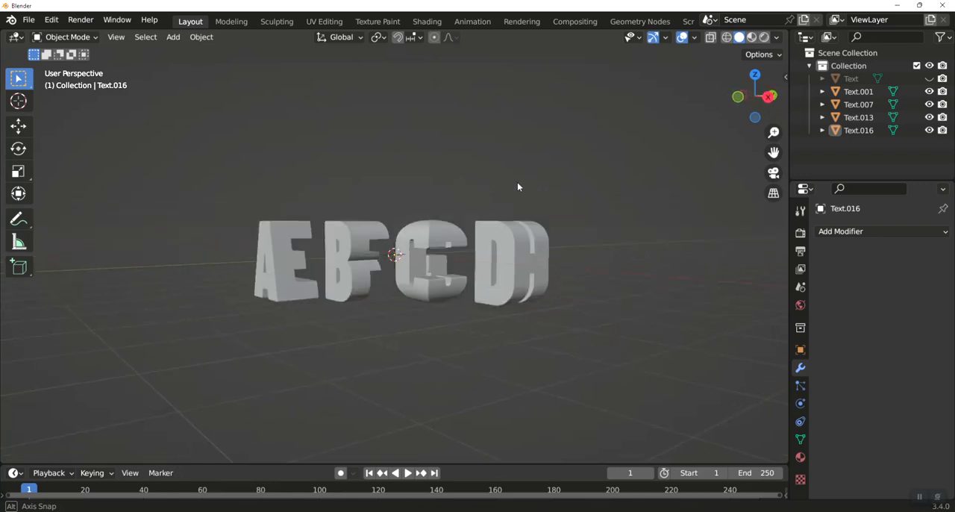
middle_click_drag(433, 195, 482, 190)
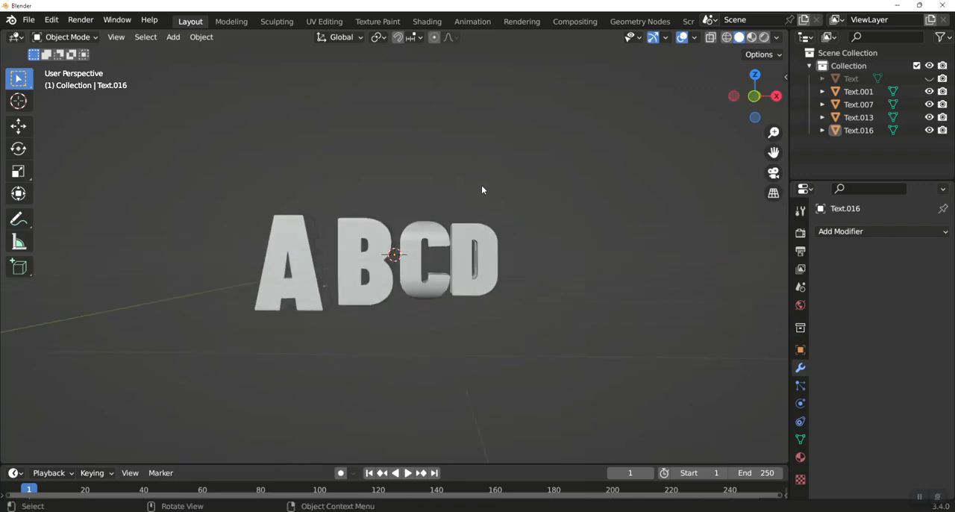
key("KP_1")
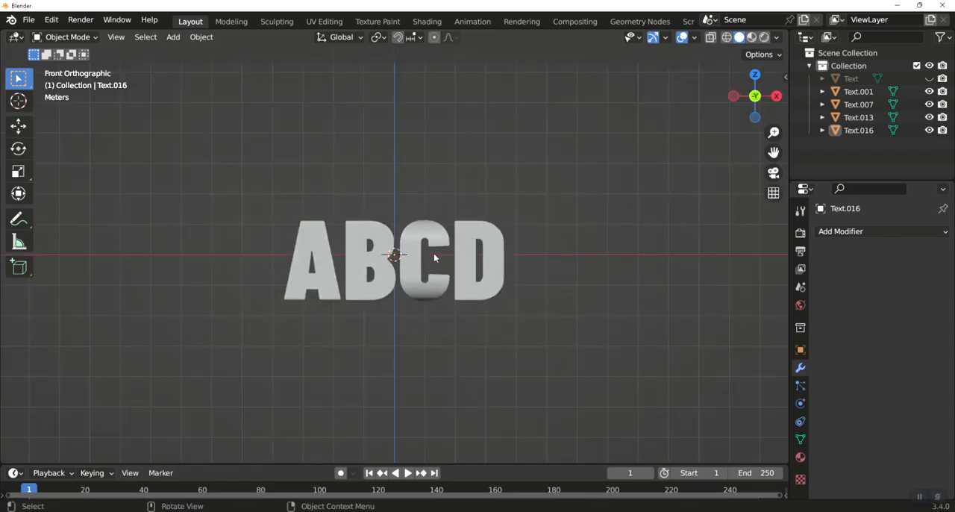
key("shift")
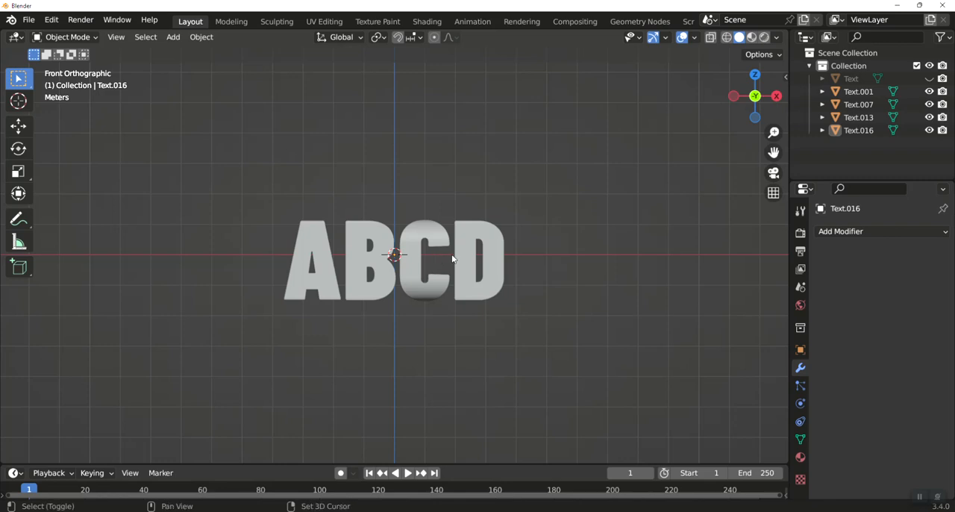
key("shift+a")
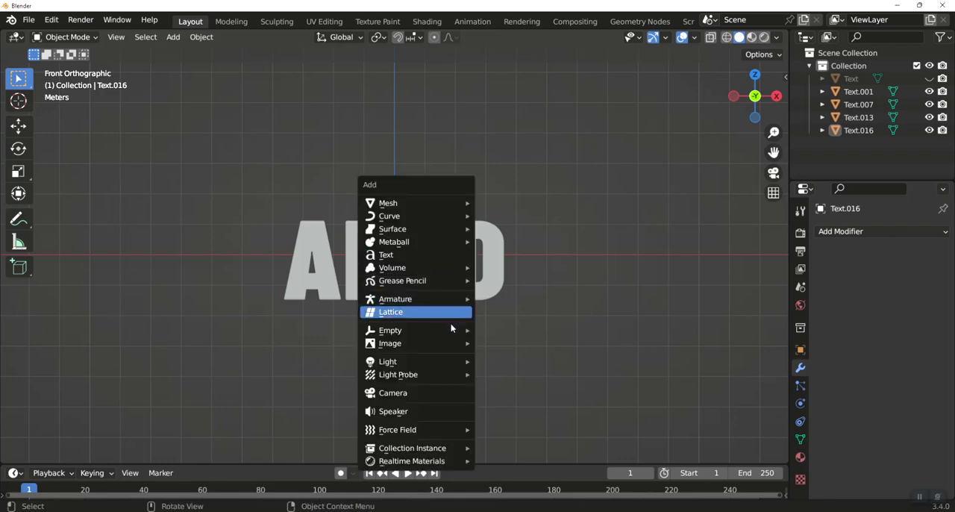
mouse_move(447, 335)
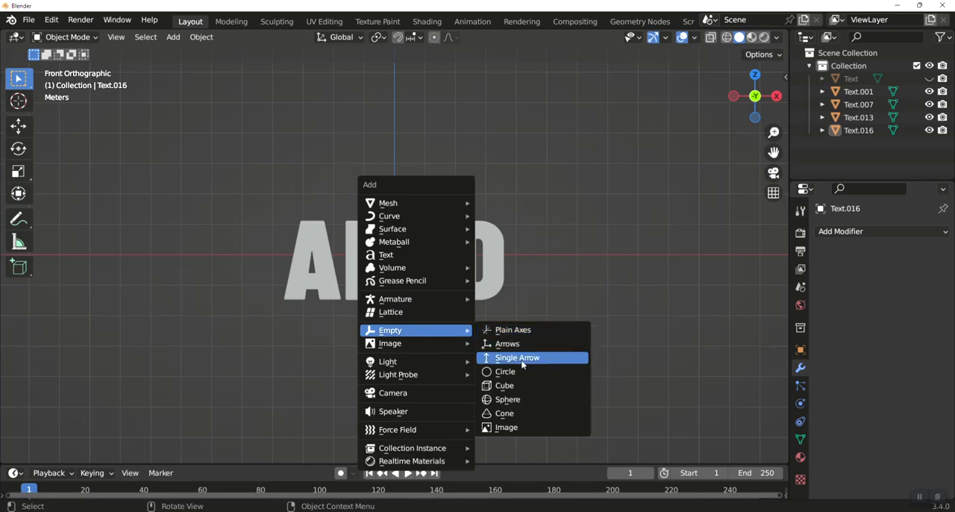
left_click(515, 387)
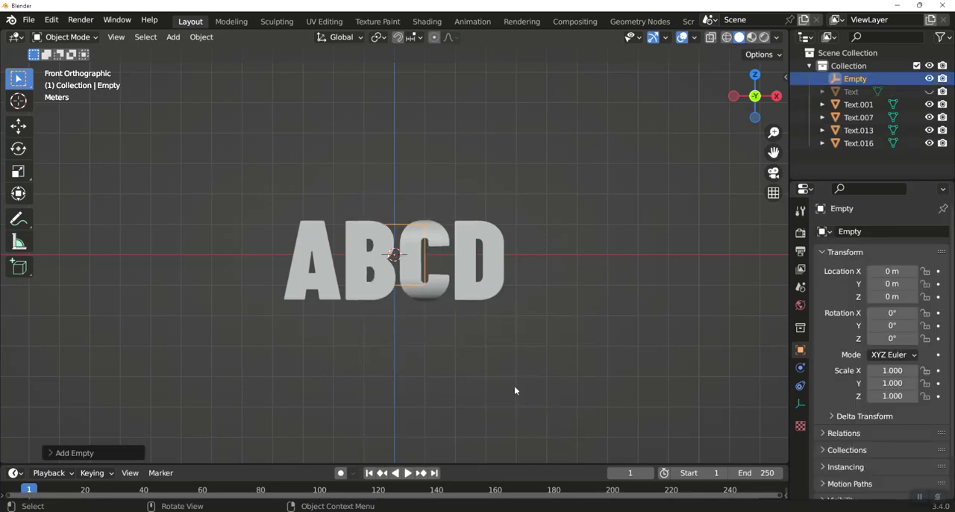
Add a camera and align it to the current front view of the letters
key("shift+a")
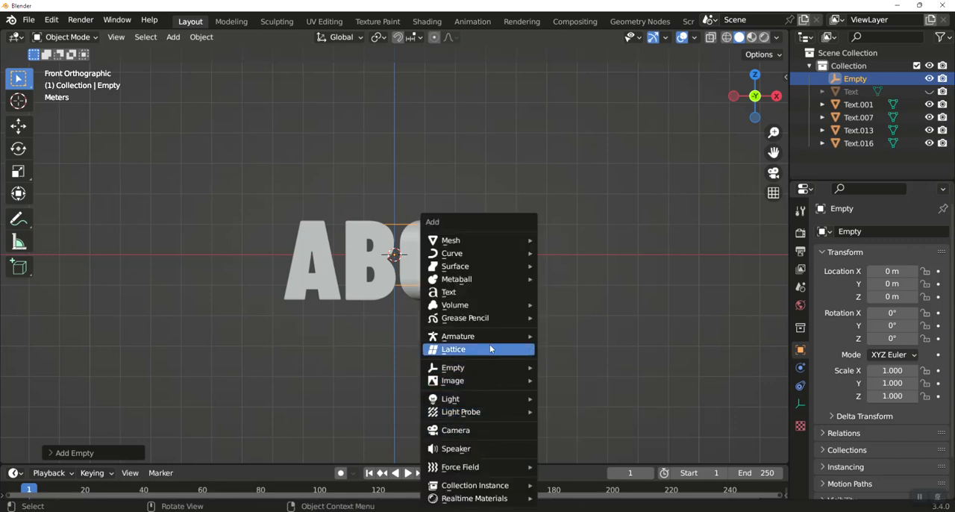
left_click(484, 431)
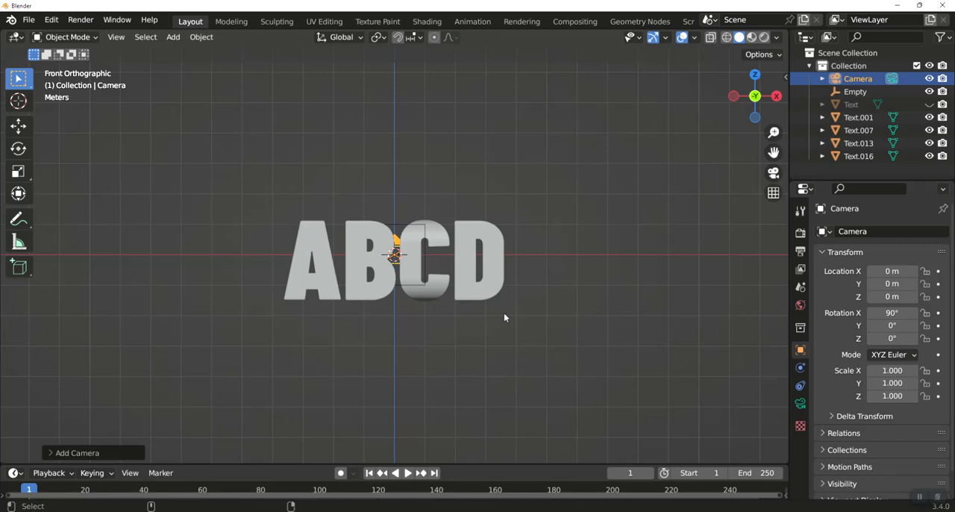
key("ctrl+alt+KP_0")
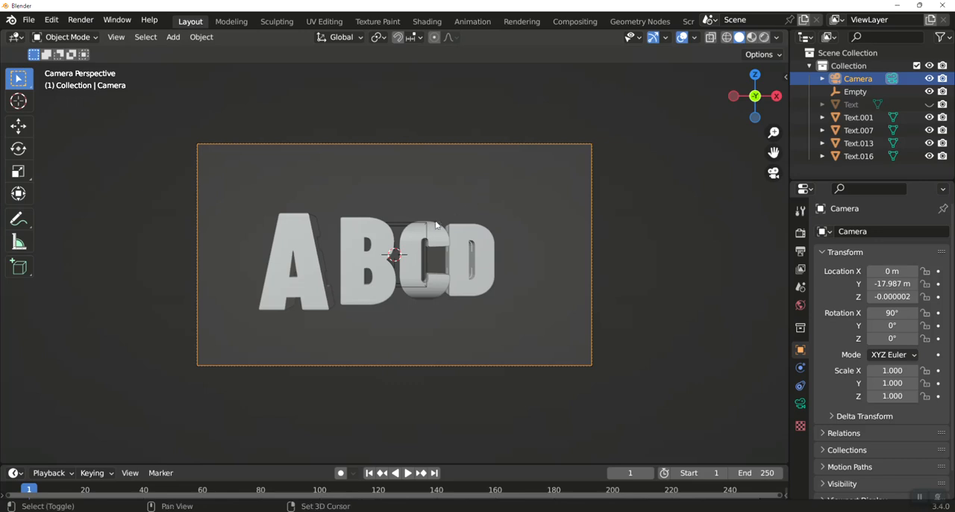
Parent the camera to the cube empty using Object (Keep Transform)
left_click(408, 228, "shift")
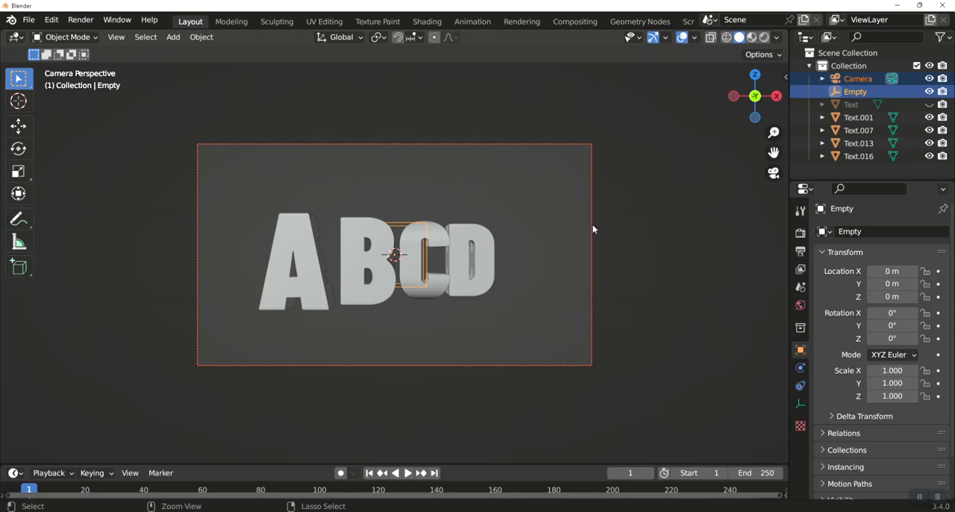
key("ctrl+p")
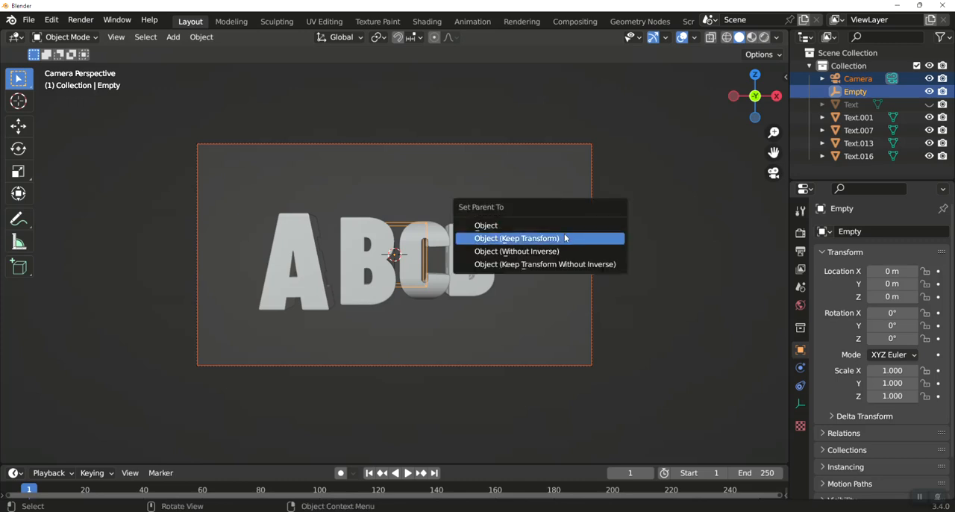
left_click(559, 240)
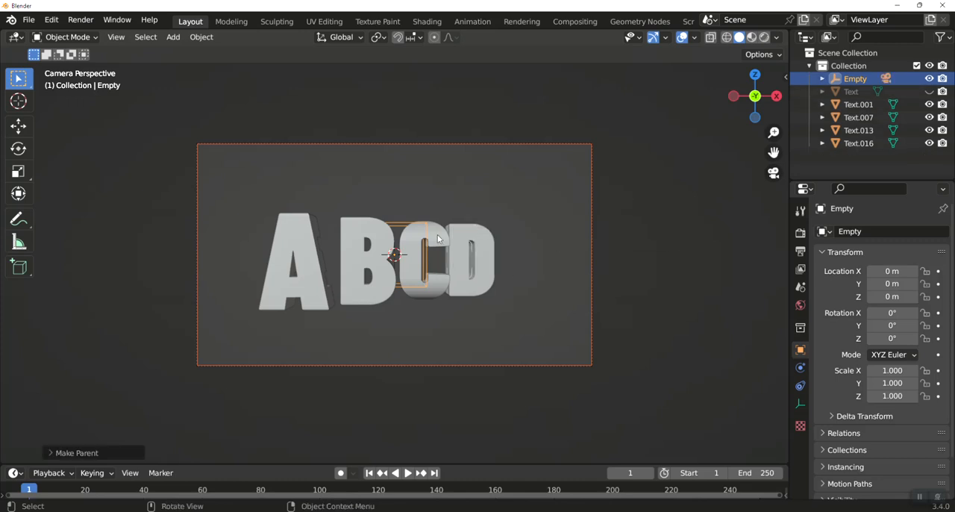
left_click(411, 226)
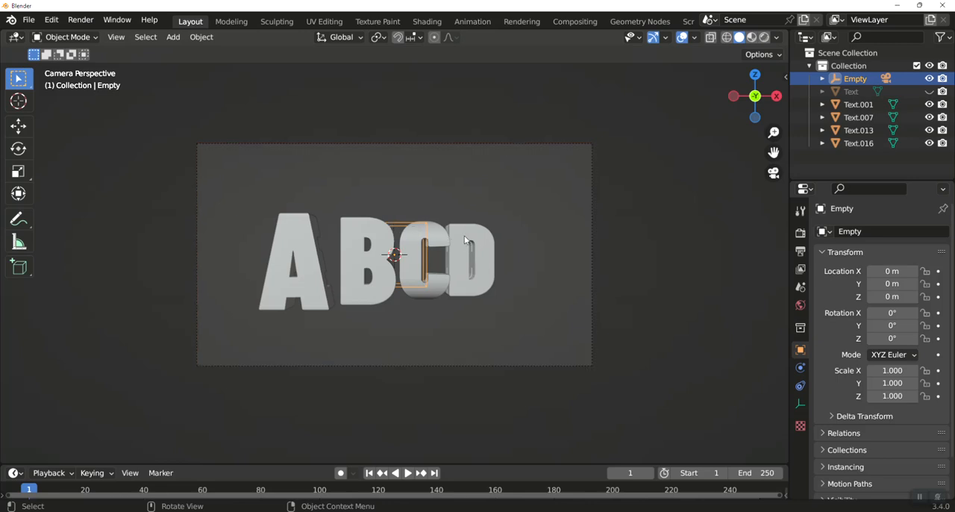
key("r")
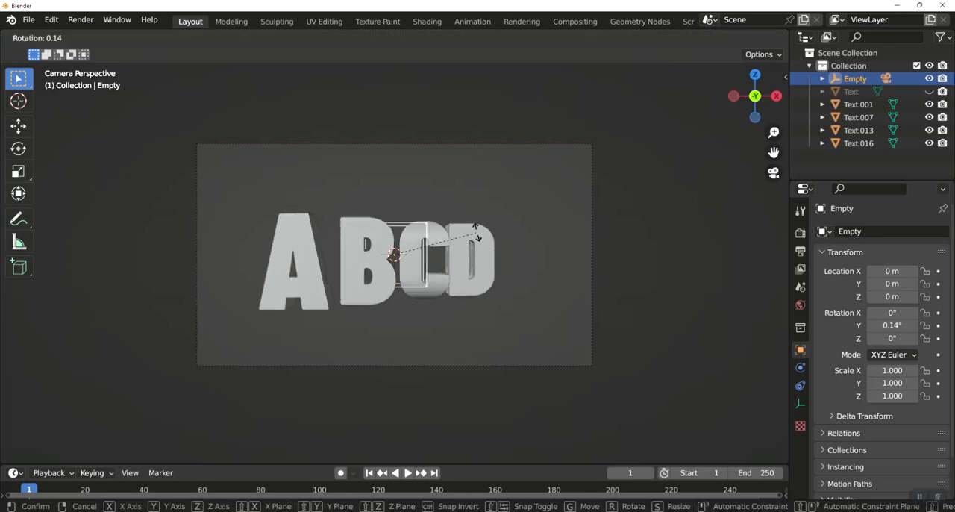
key("Escape")
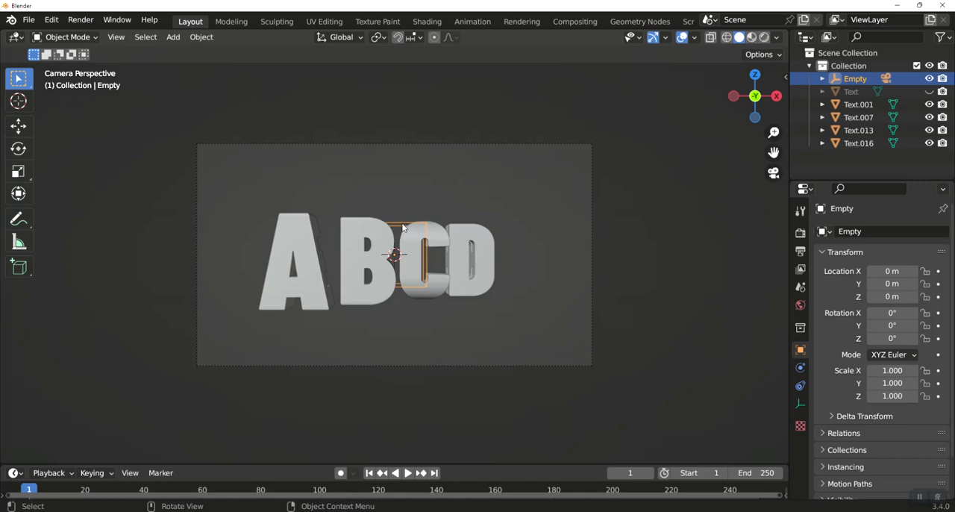
Try rotating the cube empty around the global Z axis to orbit the camera, check the front and camera views, and undo the rotation
key("r")
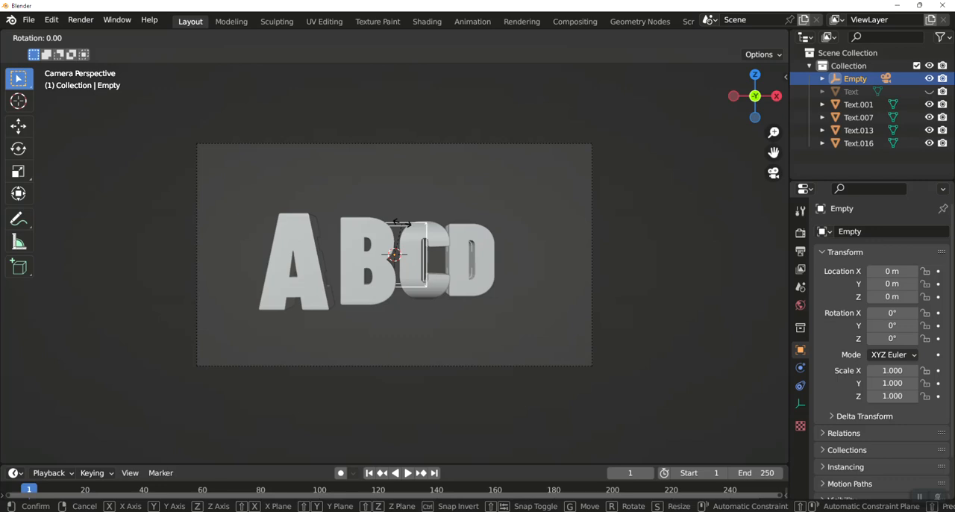
key("z")
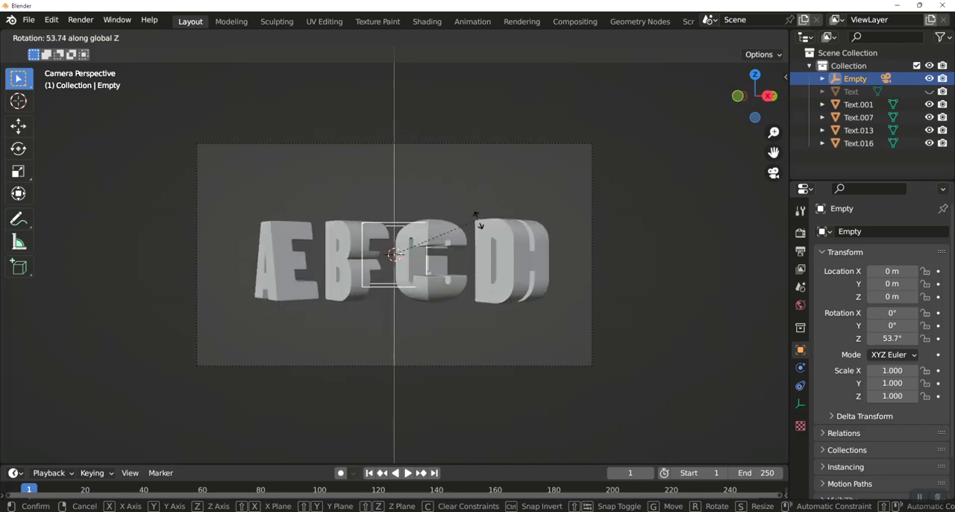
left_click(409, 141)
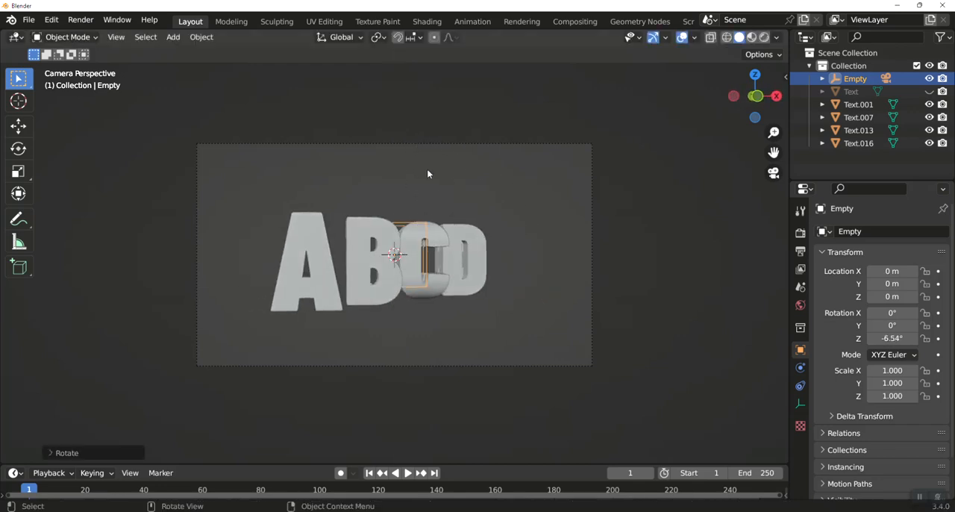
key("KP_1")
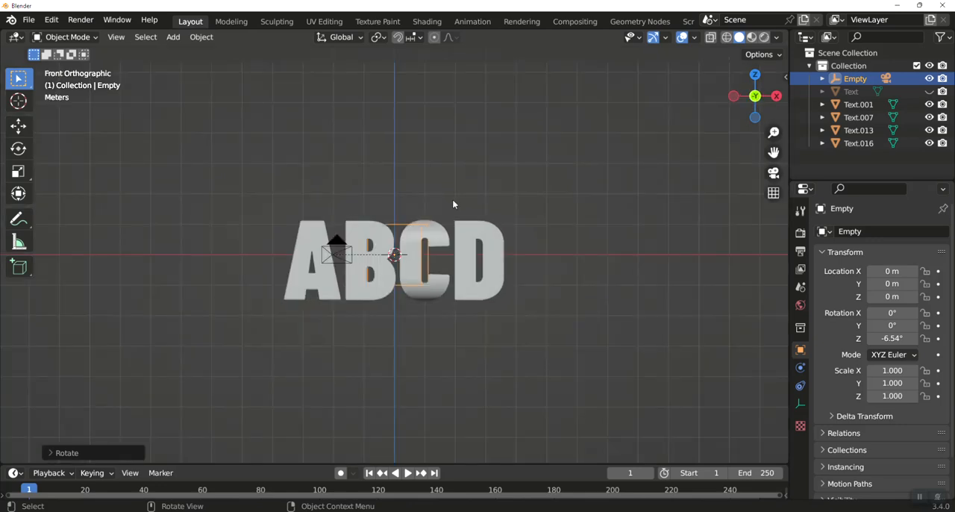
key("KP_0")
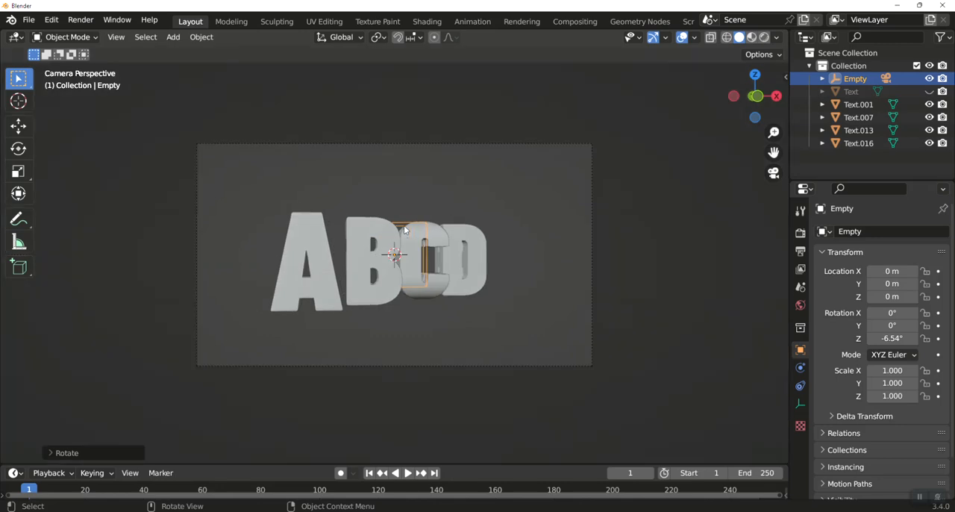
key("ctrl+z")
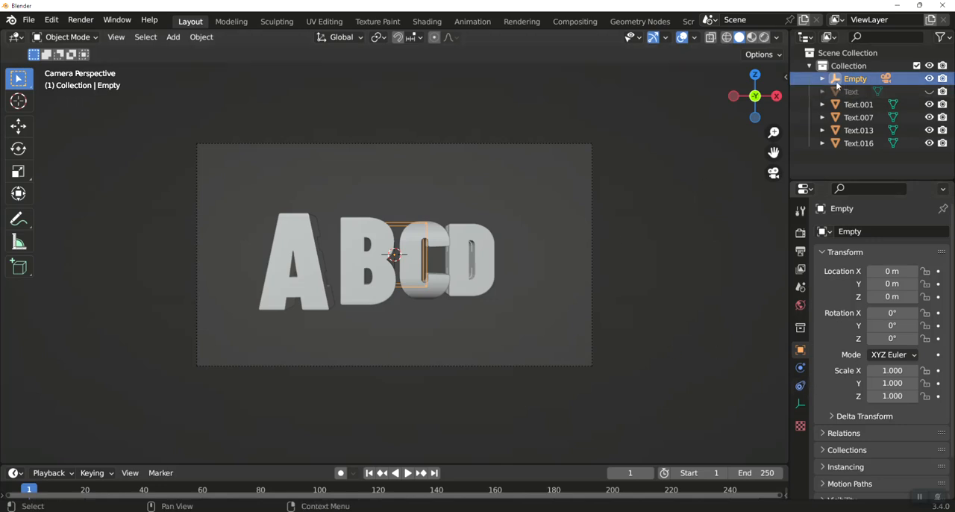
Select the camera parented under the cube empty and change its lens type to Orthographic
left_click(823, 79)
left_click(865, 91)
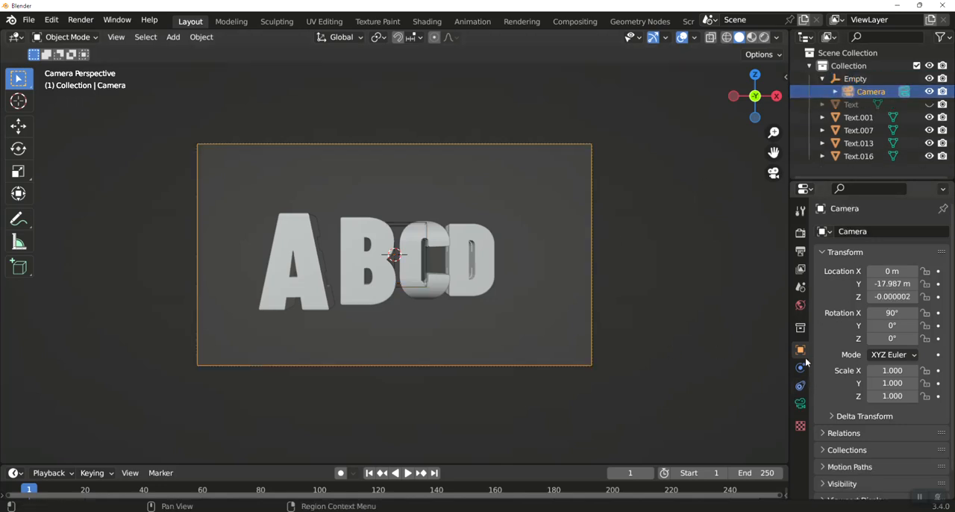
left_click(802, 402)
left_click(899, 271)
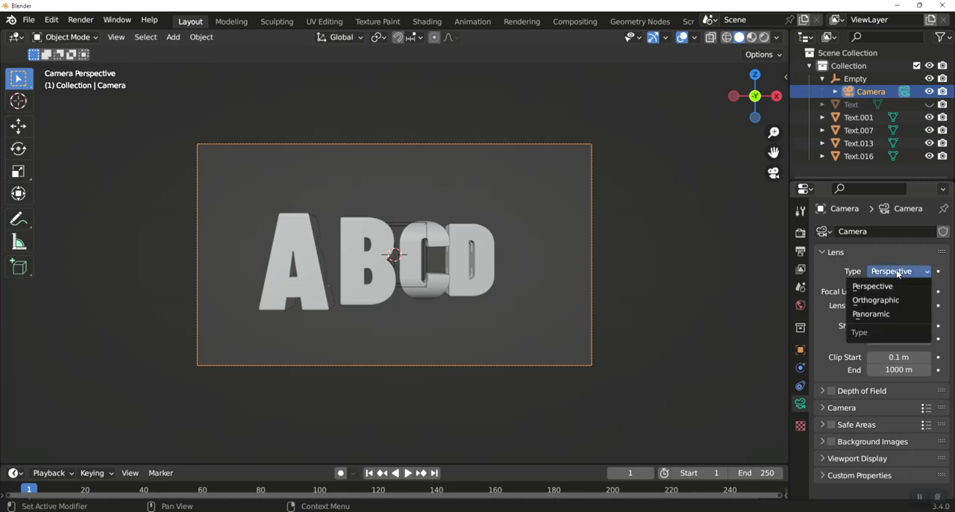
left_click(880, 300)
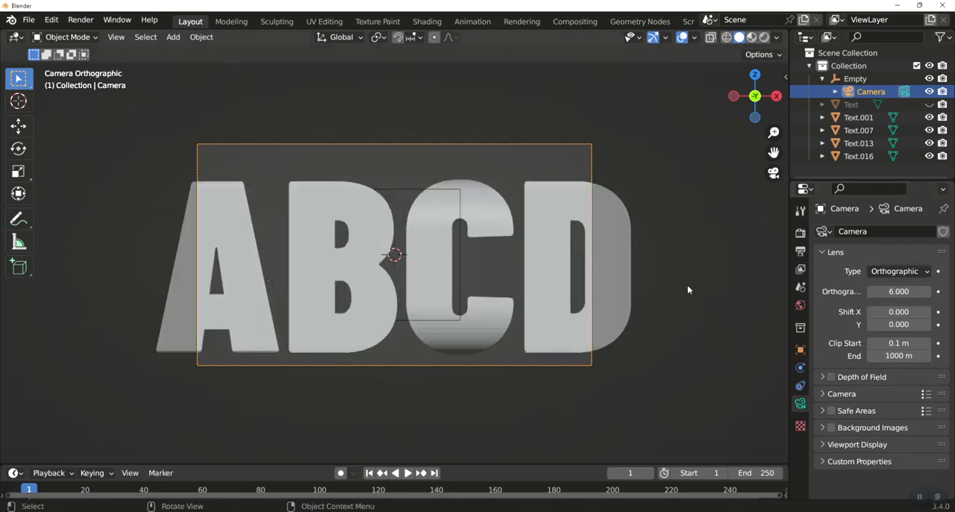
Try rotating the cube empty around global Z through the orthographic camera, and undo that rotation
left_click(425, 189)
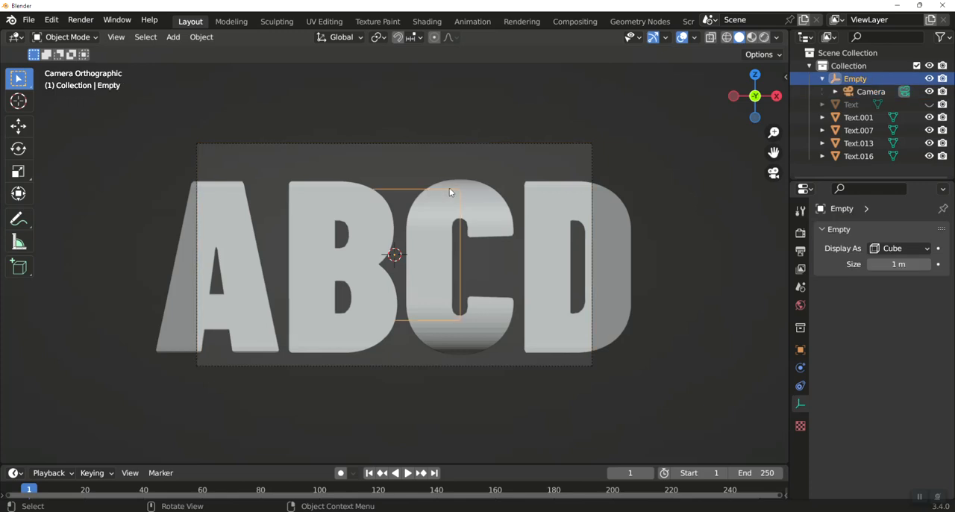
key("r")
key("z")
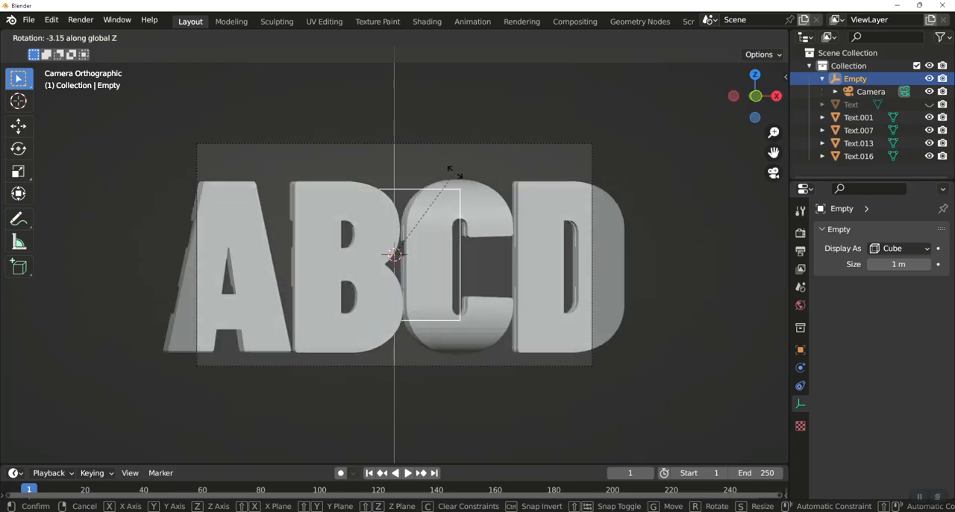
left_click(603, 208)
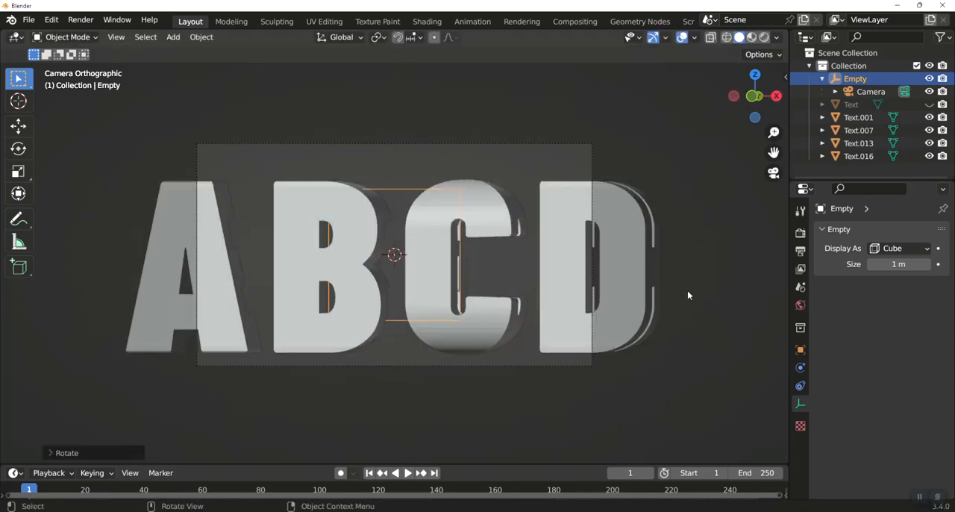
key("ctrl+z")
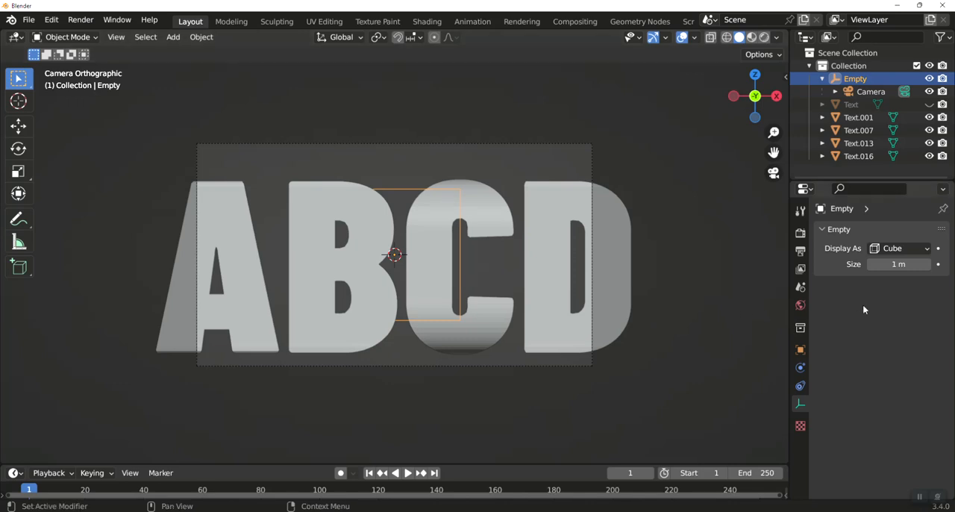
Set the camera's lens type back to Perspective
left_click(870, 91)
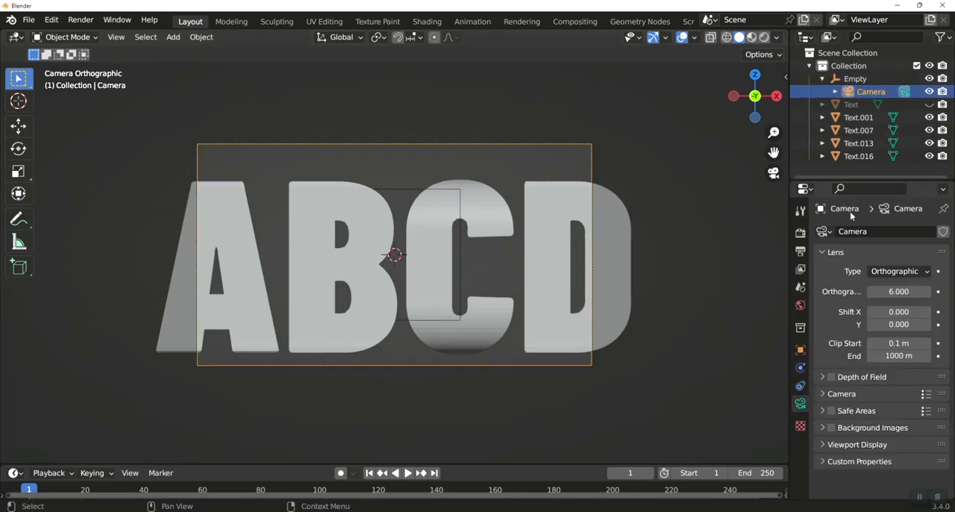
left_click(899, 270)
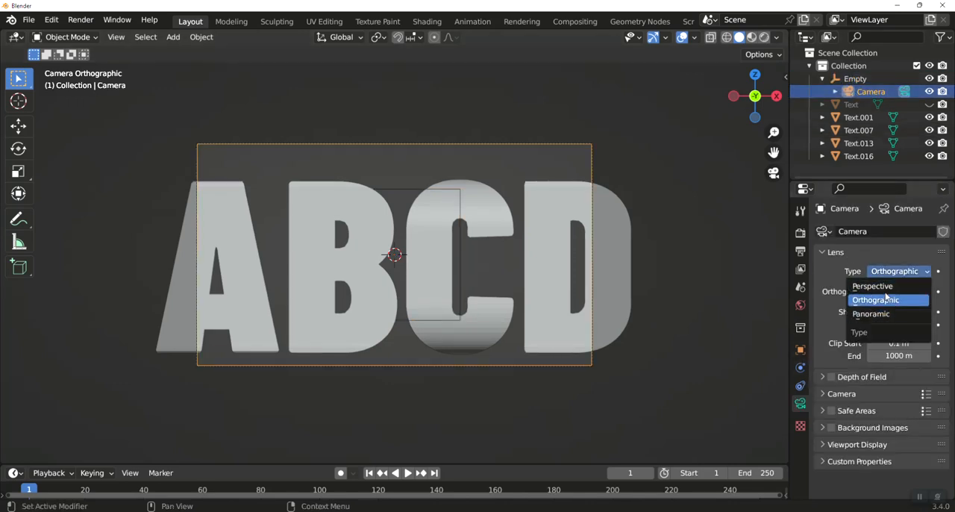
left_click(881, 287)
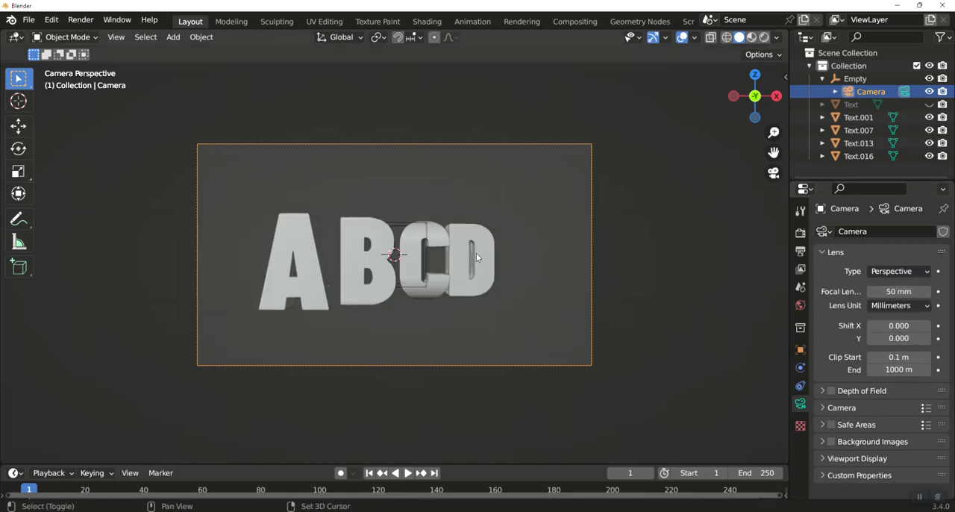
Add a lattice at the world origin and scale it up uniformly until it spans the full width of the four letters
key("shift+a")
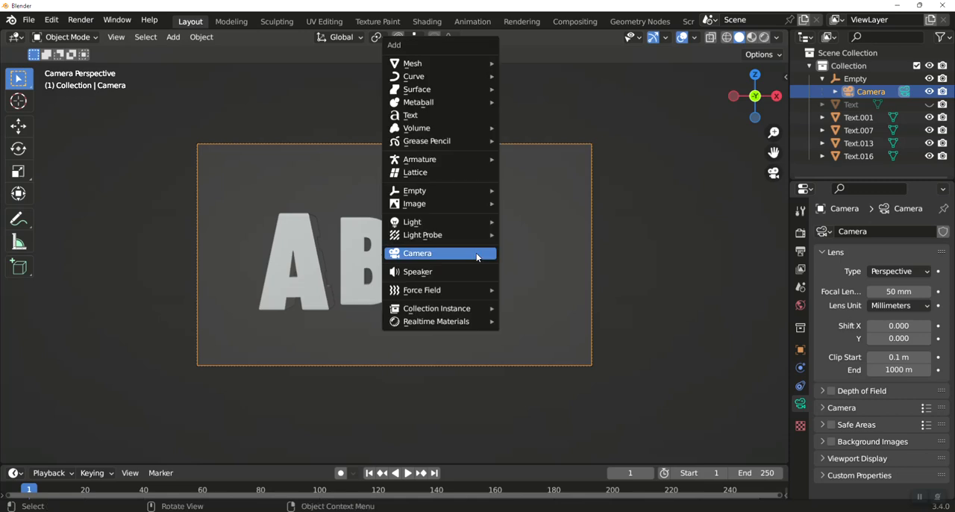
left_click(455, 178)
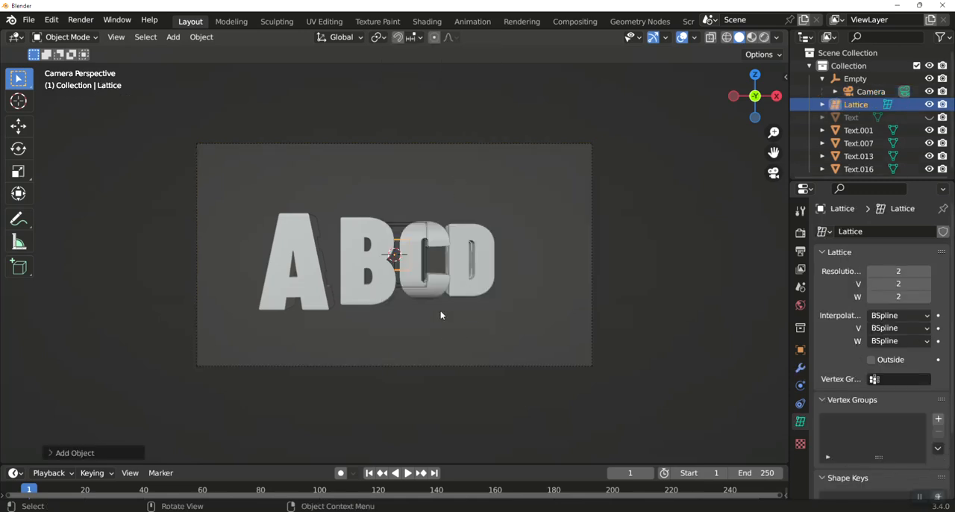
key("s")
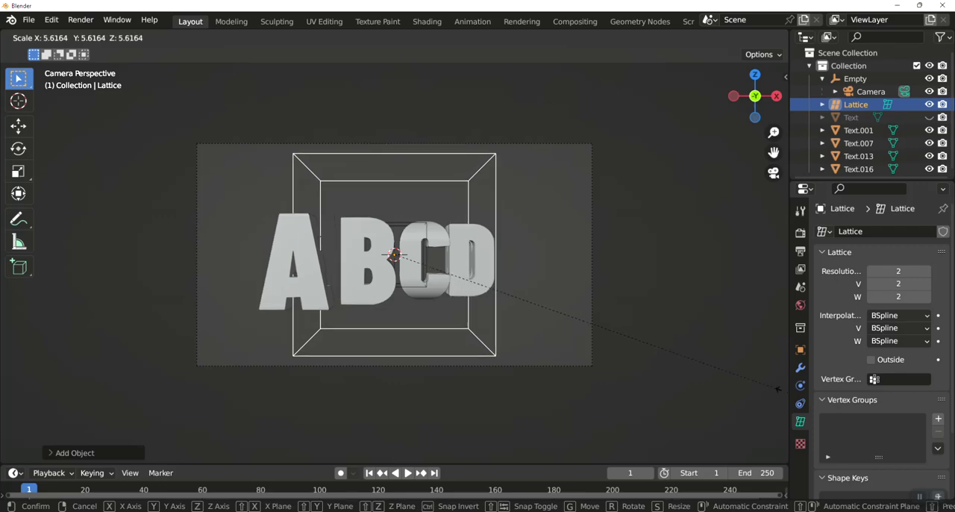
left_click(127, 405)
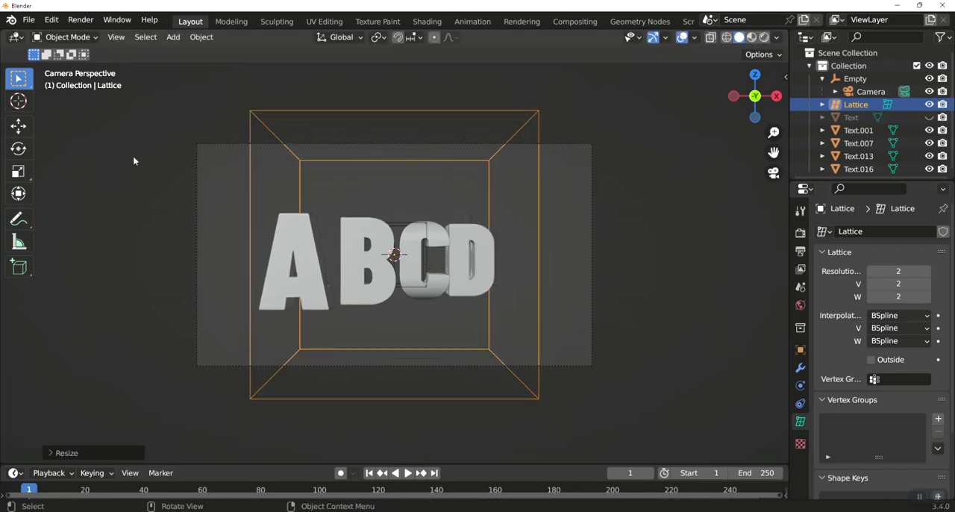
mouse_move(687, 186)
middle_mouse_down()
mouse_move(616, 322)
mouse_move(661, 237)
mouse_move(672, 179)
mouse_move(670, 192)
middle_mouse_up()
In the front view, set the lattice's U, V and W resolution to 10 each
key("KP_1")
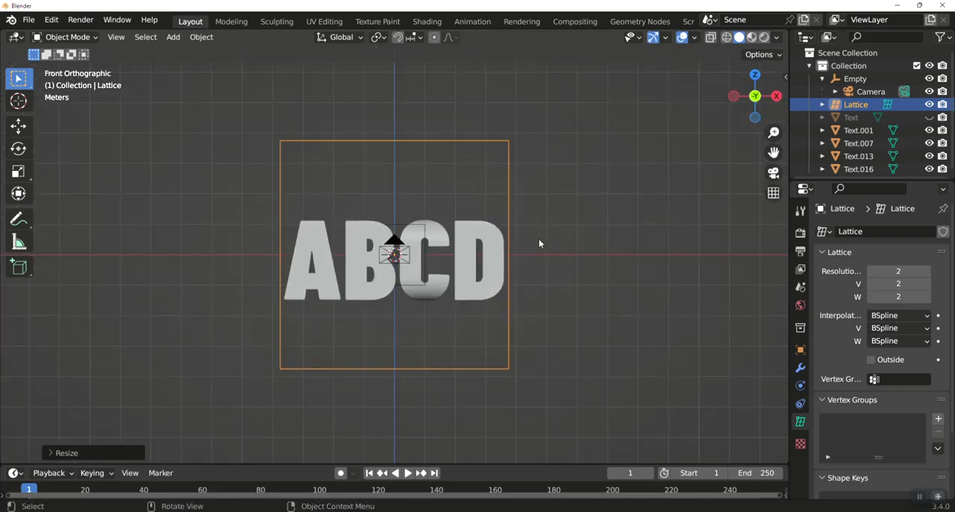
left_click(901, 272)
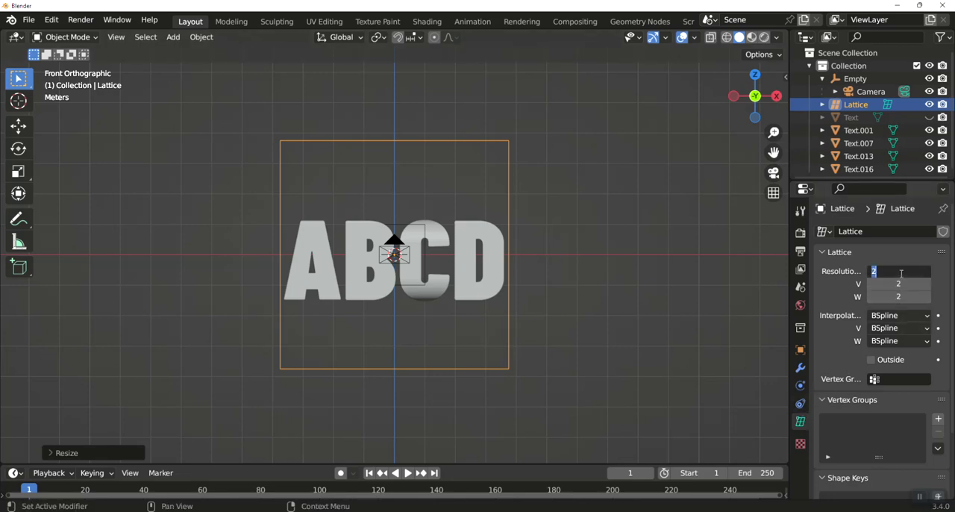
type("10")
key("Return")
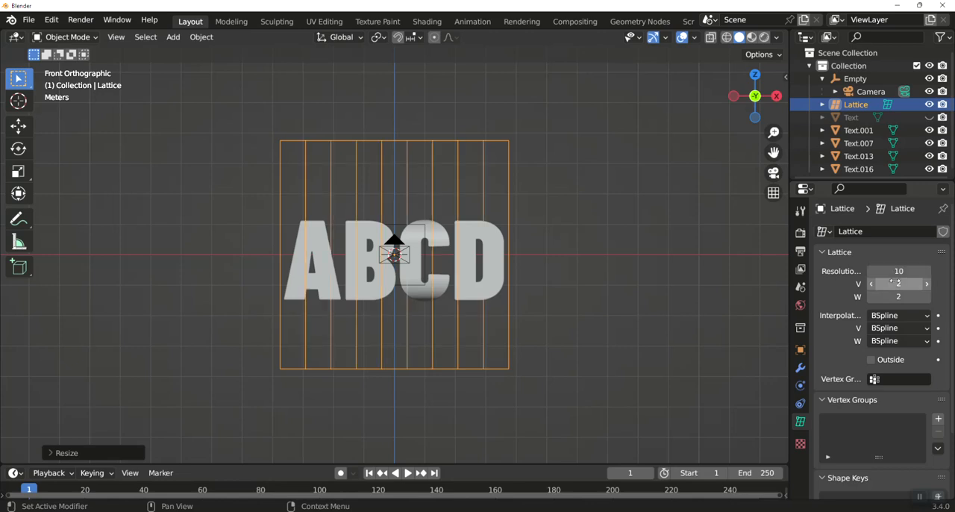
left_click(892, 283)
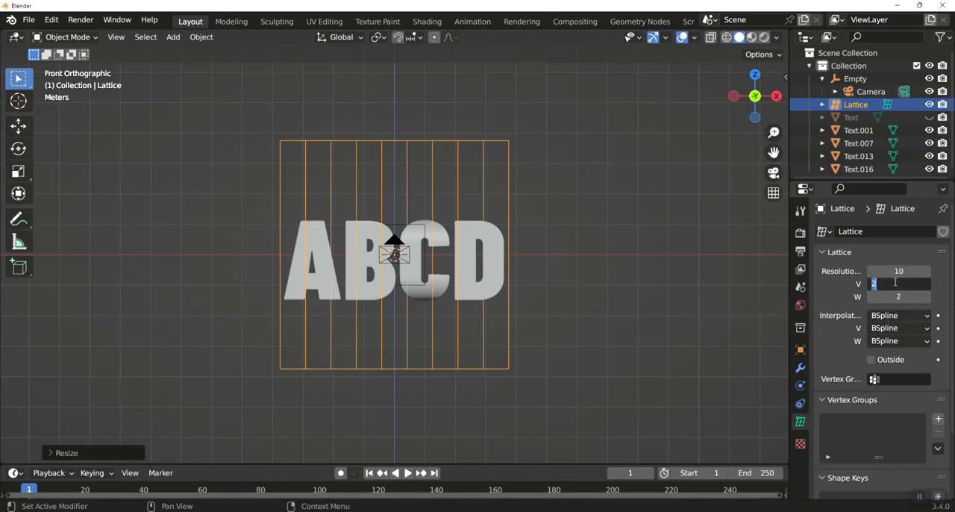
type("10")
key("Return")
left_click(888, 296)
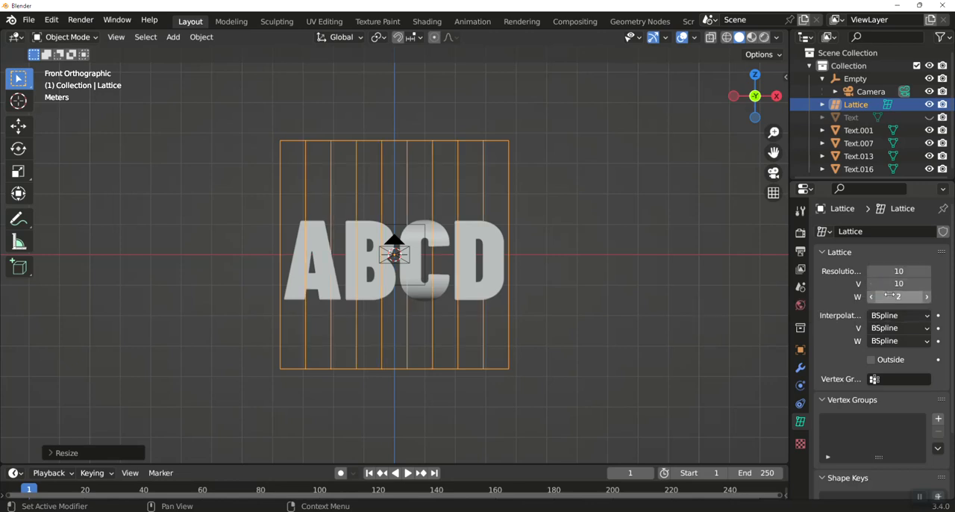
type("10")
key("Return")
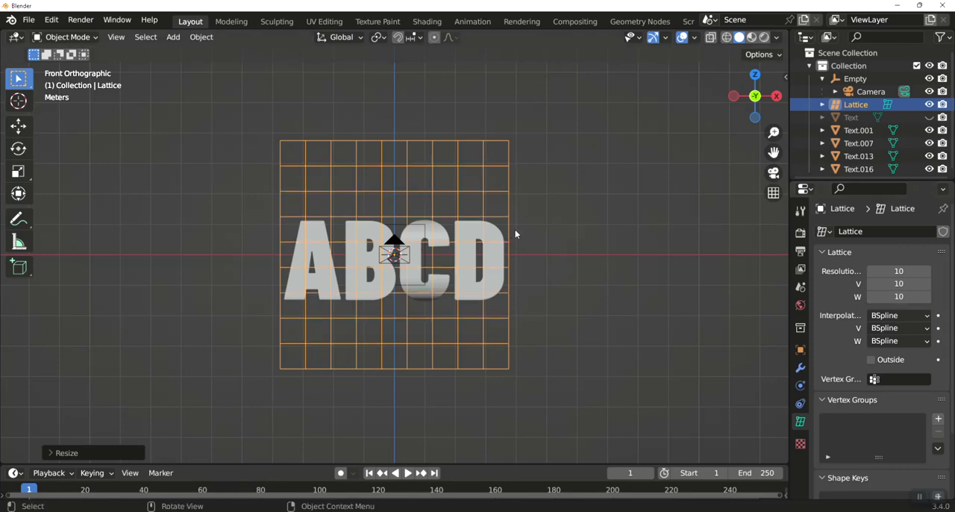
Scale the lattice down along the global Z axis until it fits closely around the height of the letters
key("s")
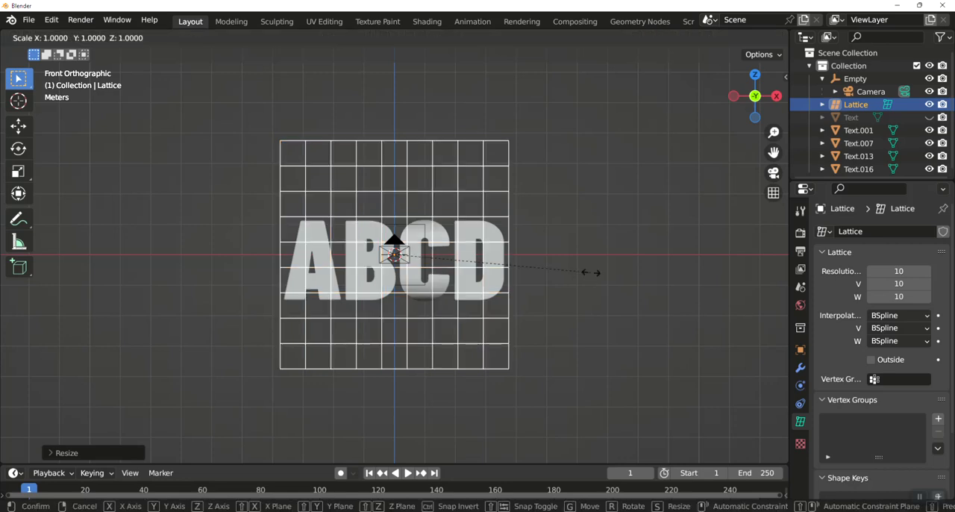
key("z")
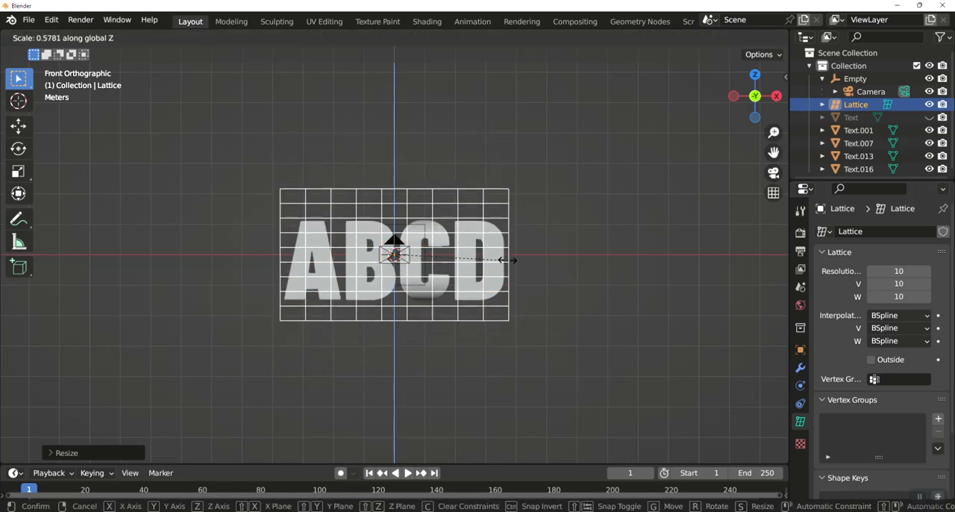
left_click(487, 260)
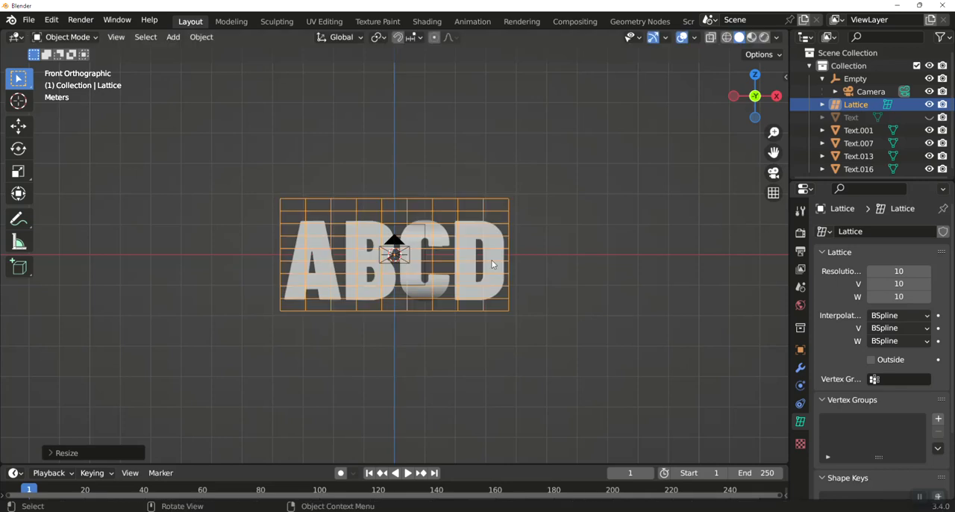
key("z")
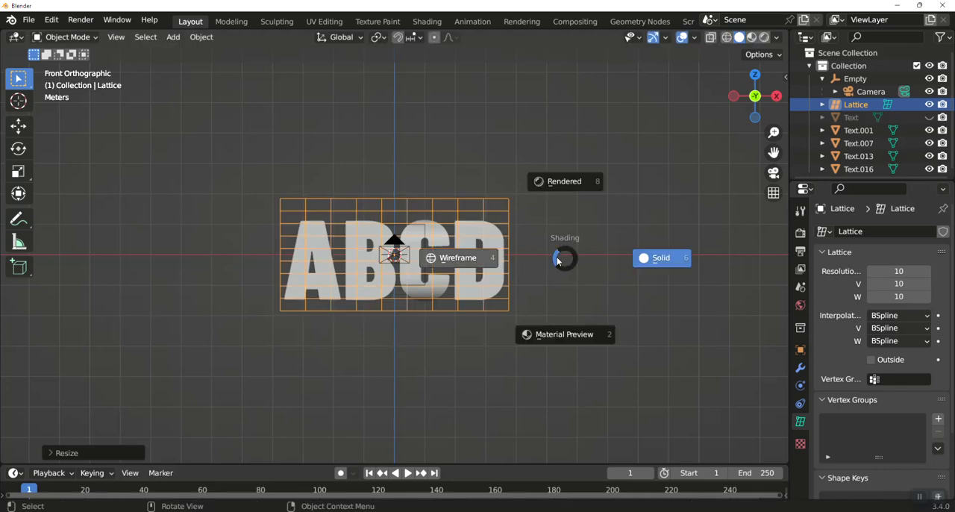
key("s")
key("z")
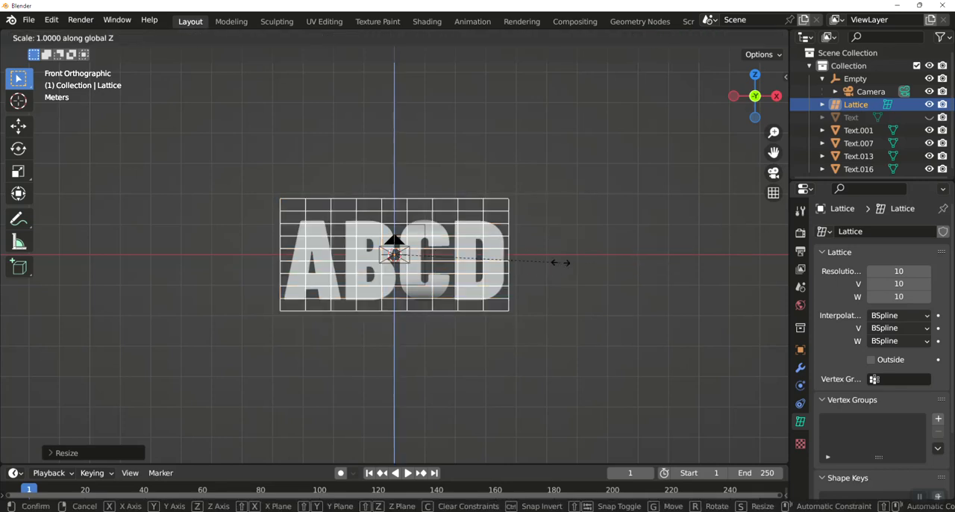
left_click(546, 260)
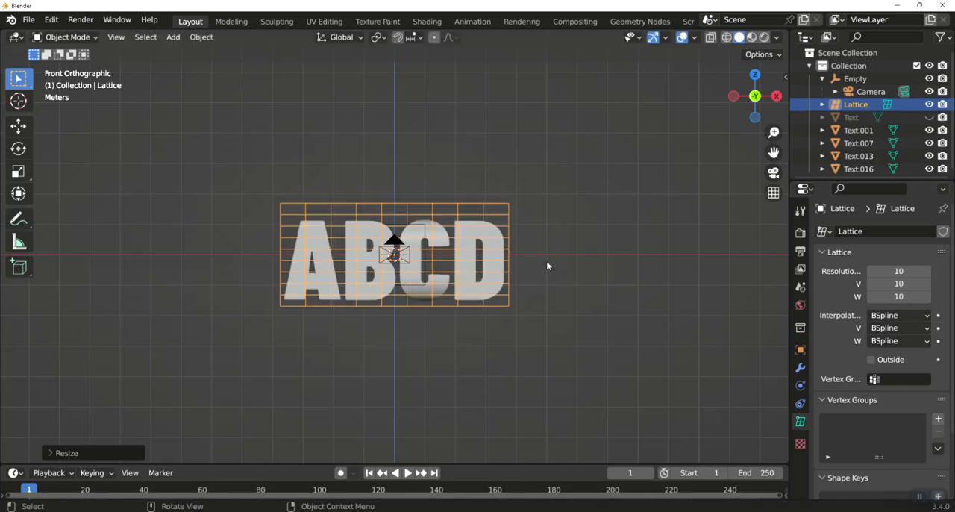
Move the lattice down about 0.11 m along the global Z axis to centre it on the letters' height
key("g")
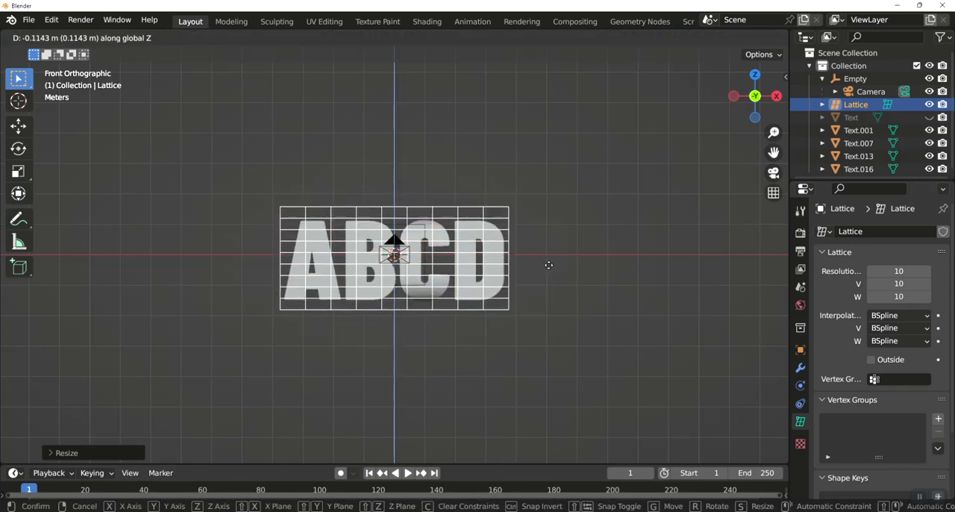
left_click(549, 265)
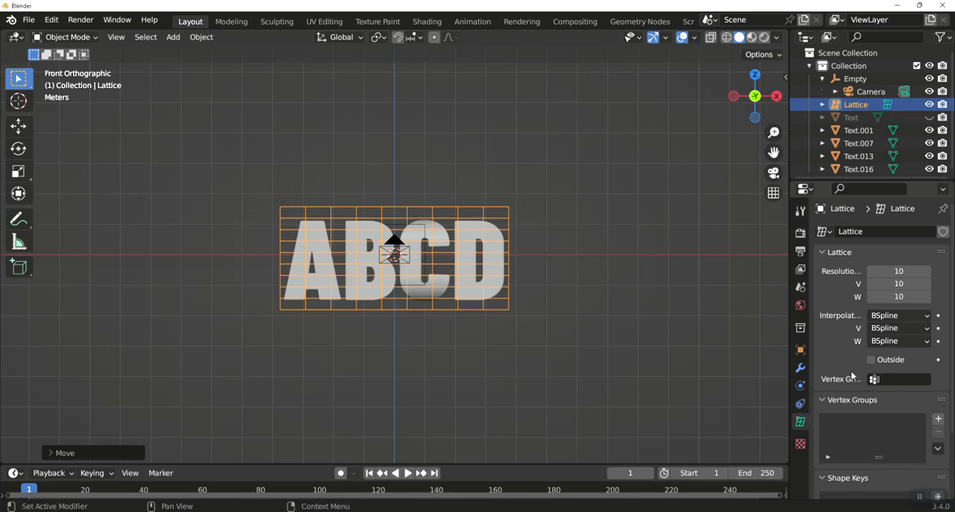
left_click(466, 236)
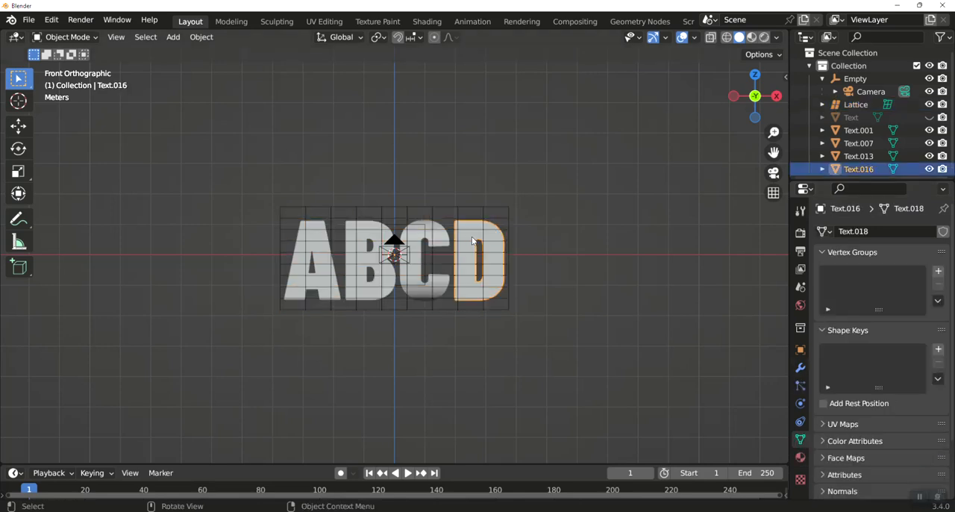
left_click(801, 368)
left_click(845, 232)
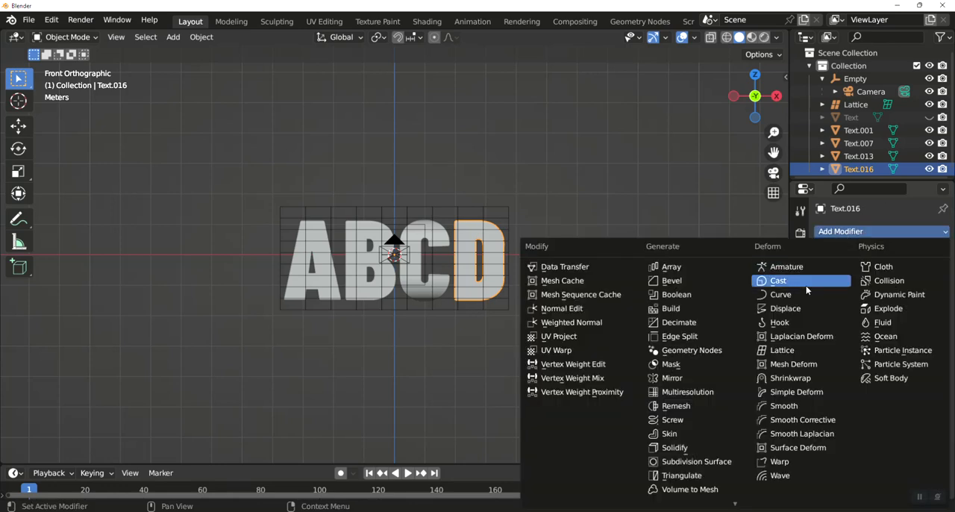
left_click(563, 236)
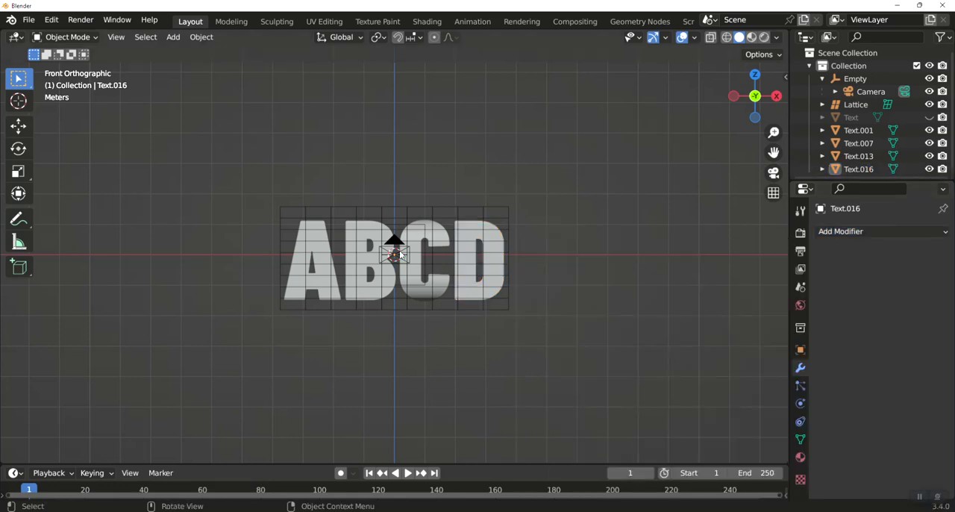
Join the four letter meshes Text.001, Text.007, Text.013 and Text.016 into one object, with Text.001 active
left_click(317, 245)
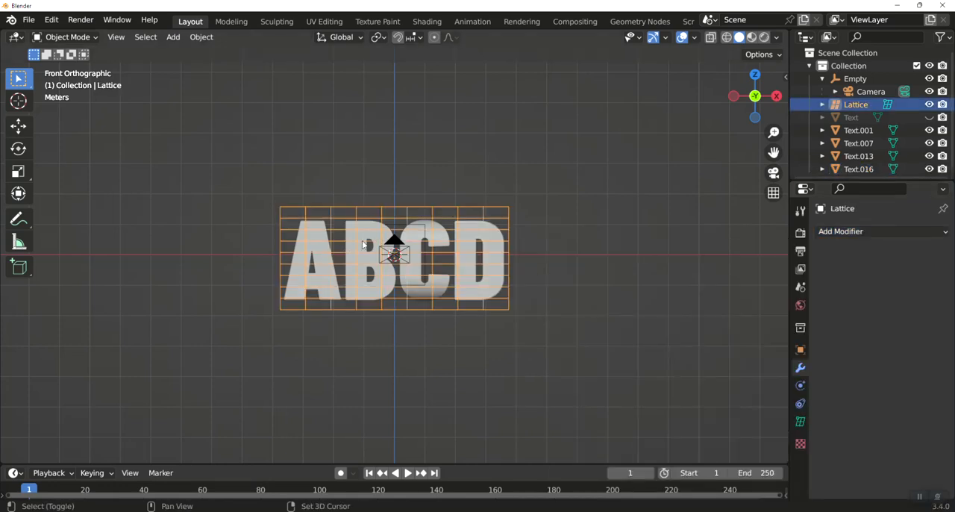
left_click(856, 131)
left_click(857, 144, "shift")
left_click(856, 156, "shift")
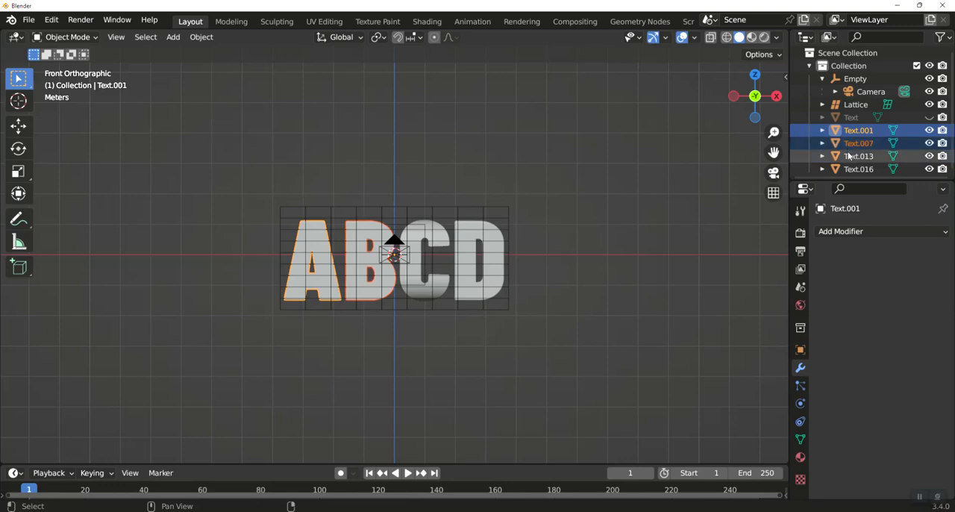
left_click(857, 168, "shift")
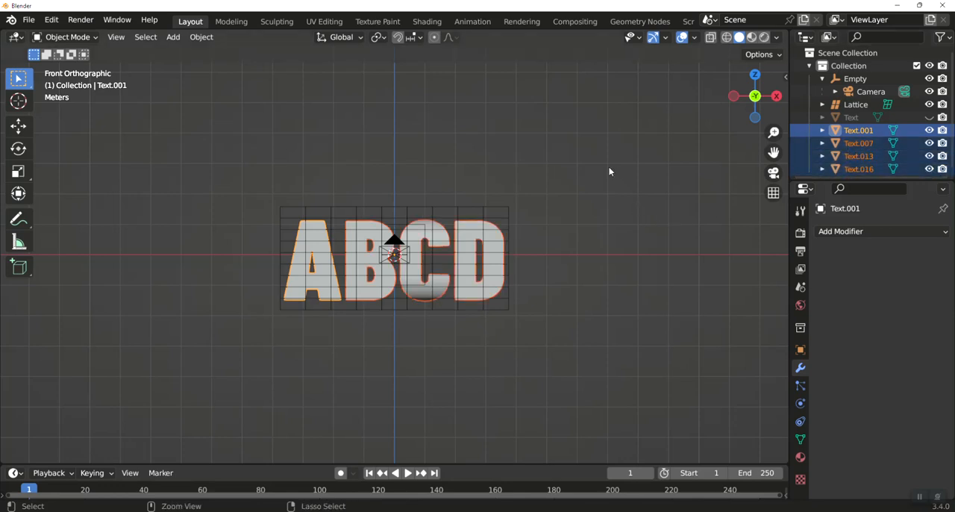
key("ctrl+j")
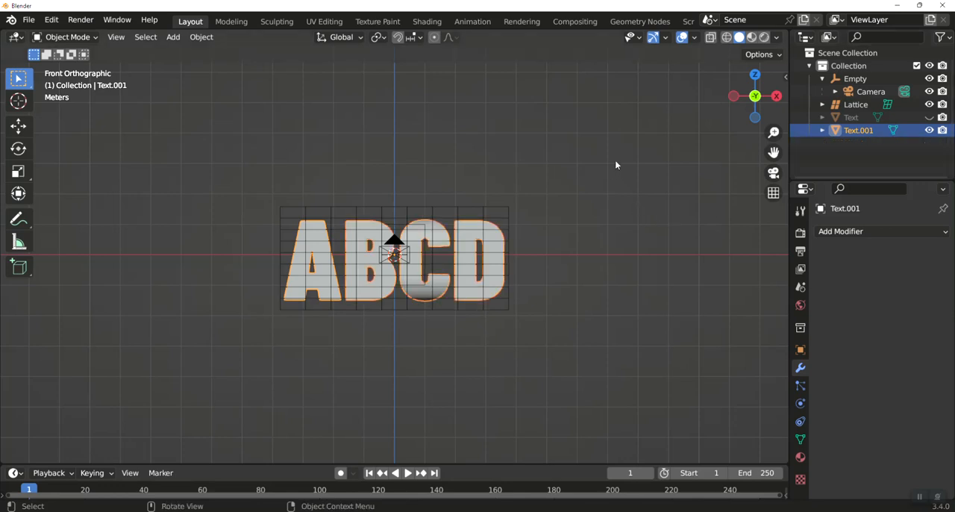
Show the letters through the camera with its frame fitted to the viewport, and hide the lattice
left_click(832, 232)
key("KP_0")
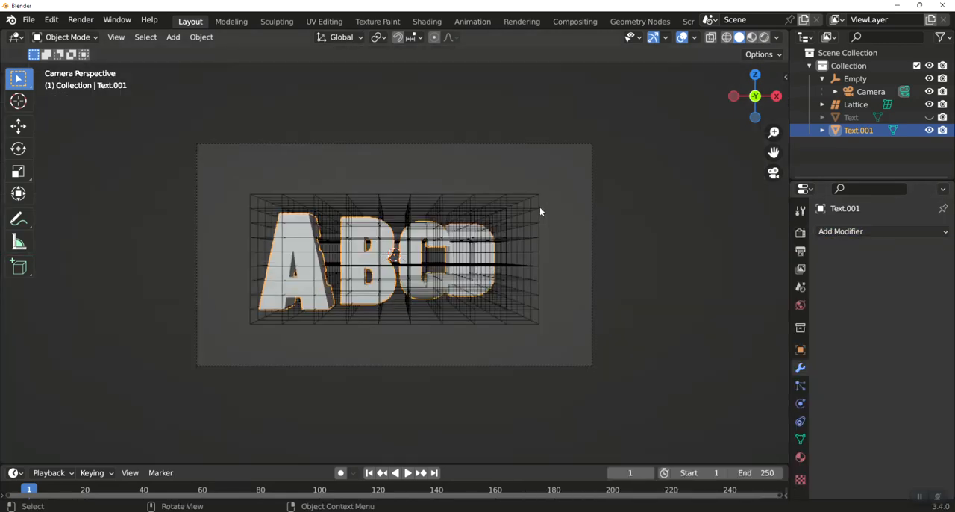
key("Home")
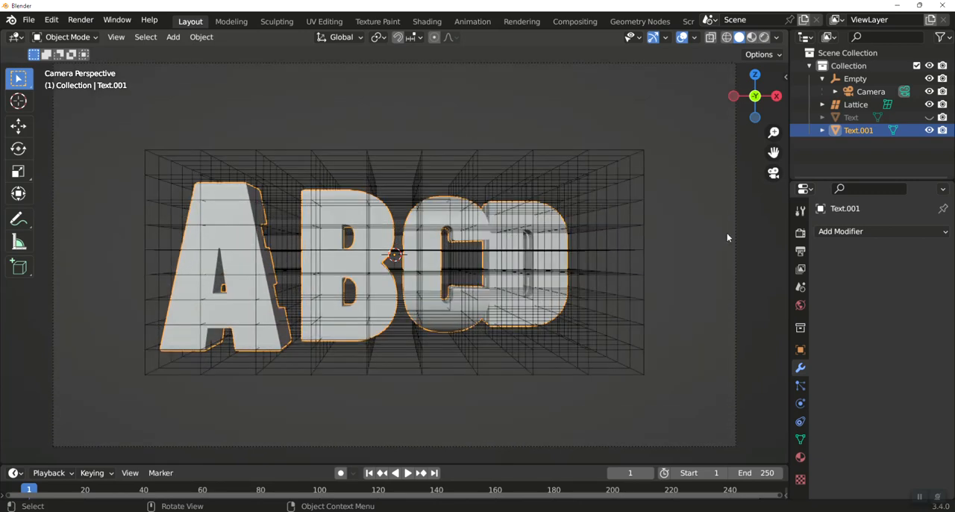
left_click(929, 105)
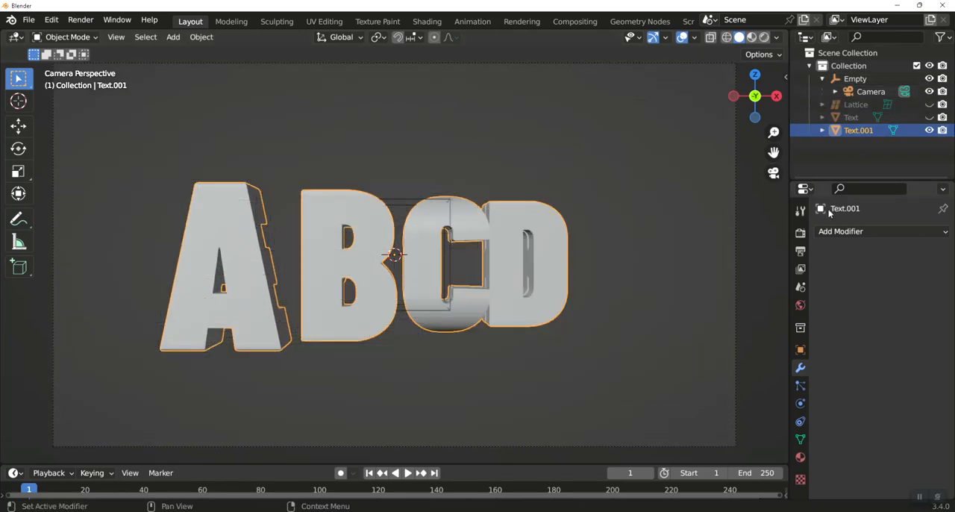
Add a Simple Deform modifier to the joined letters, set it to Taper, and compare the front and camera views
left_click(849, 232)
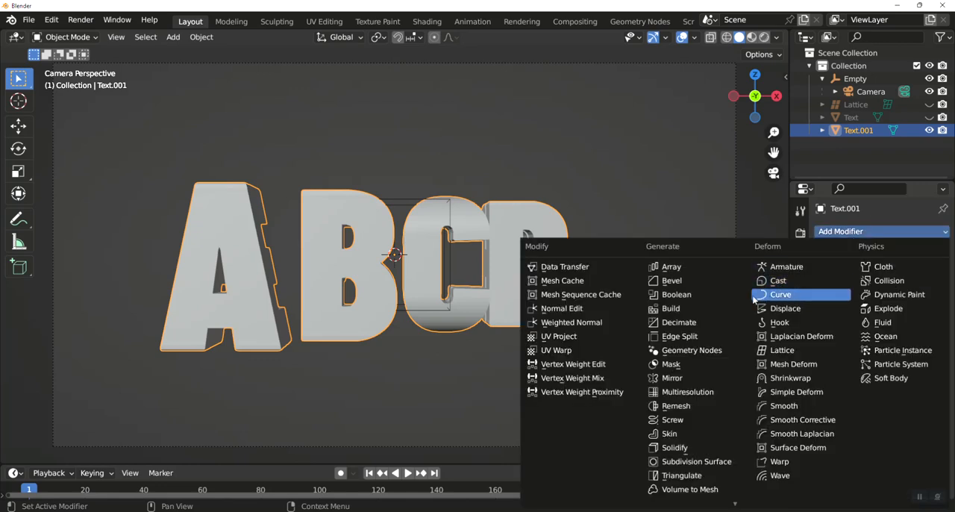
left_click(796, 393)
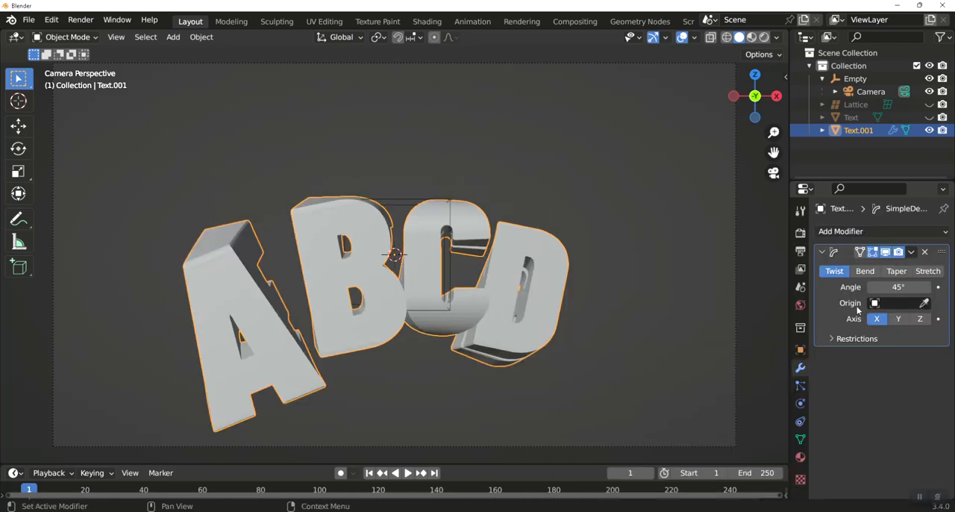
left_click(897, 271)
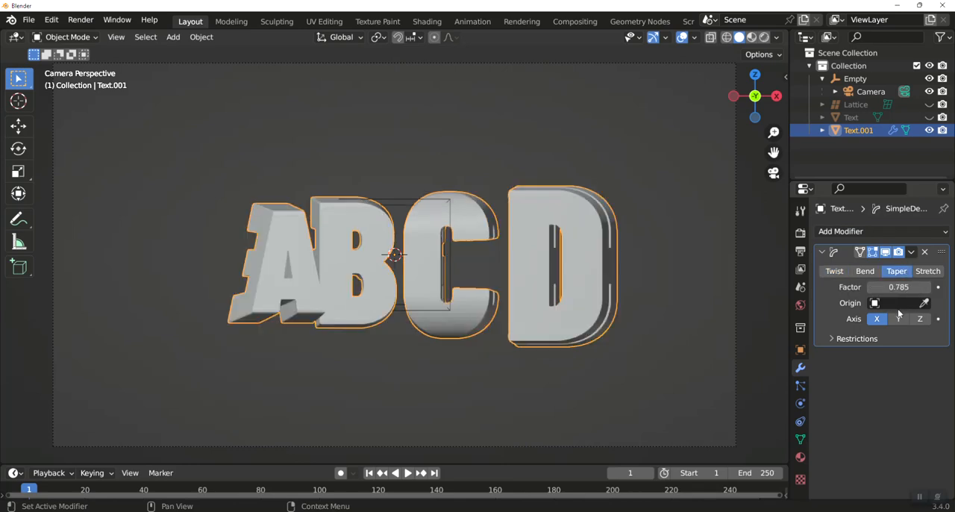
key("KP_1")
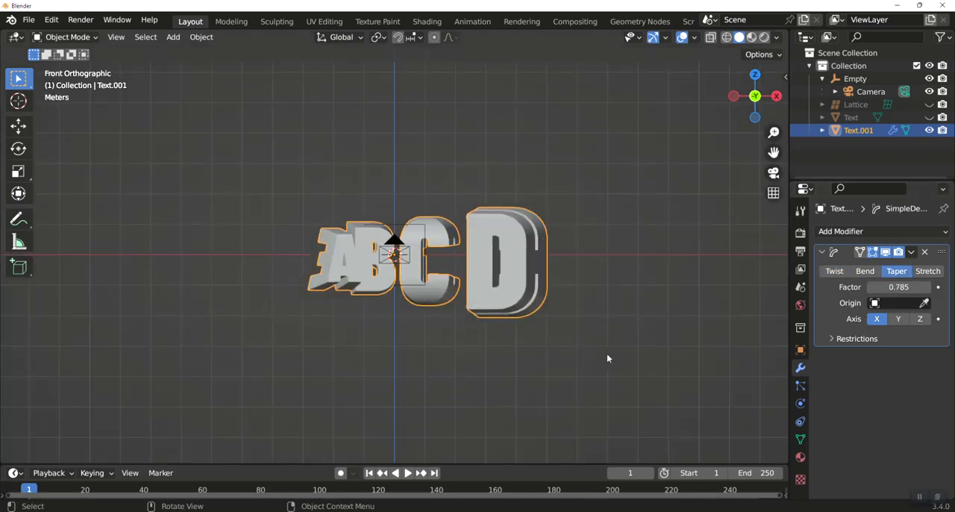
key("KP_0")
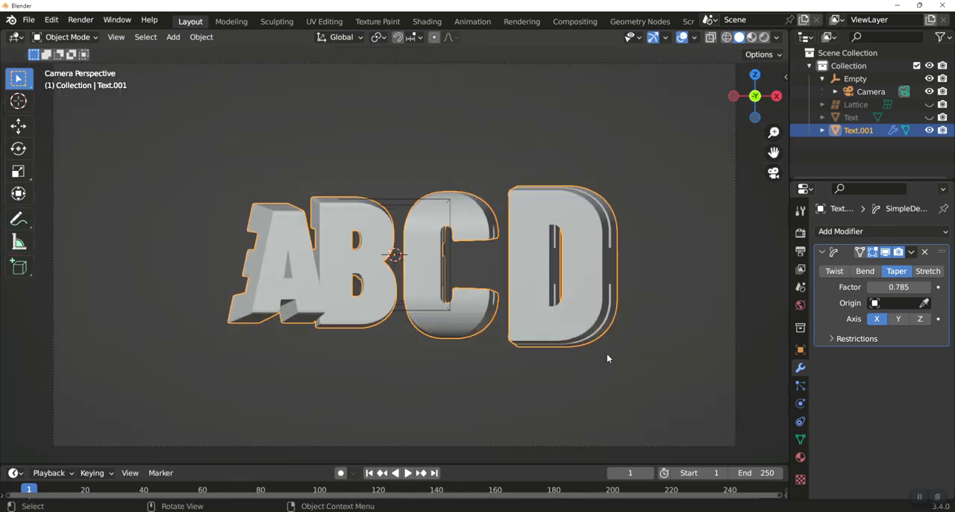
Set the taper's origin to the Lattice, its axis to Y and its factor to 0.385
left_click(897, 305)
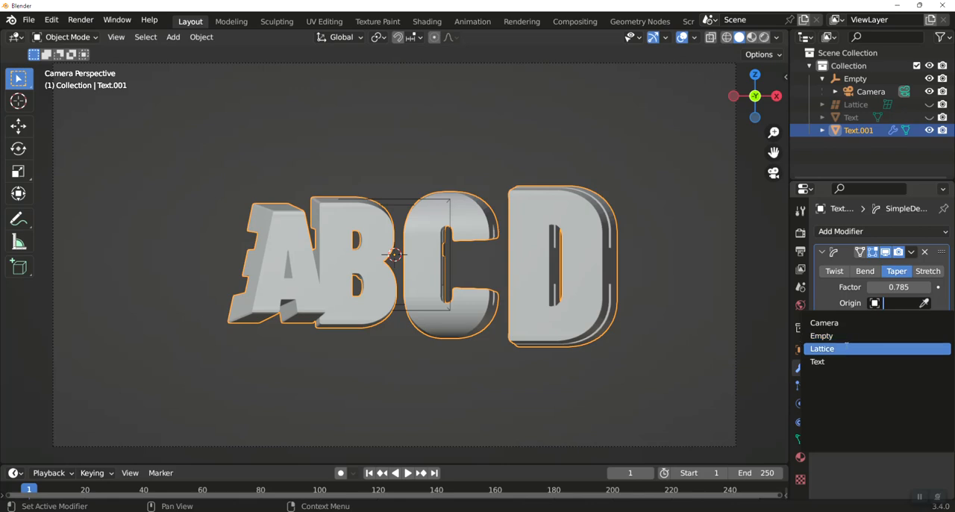
left_click(846, 349)
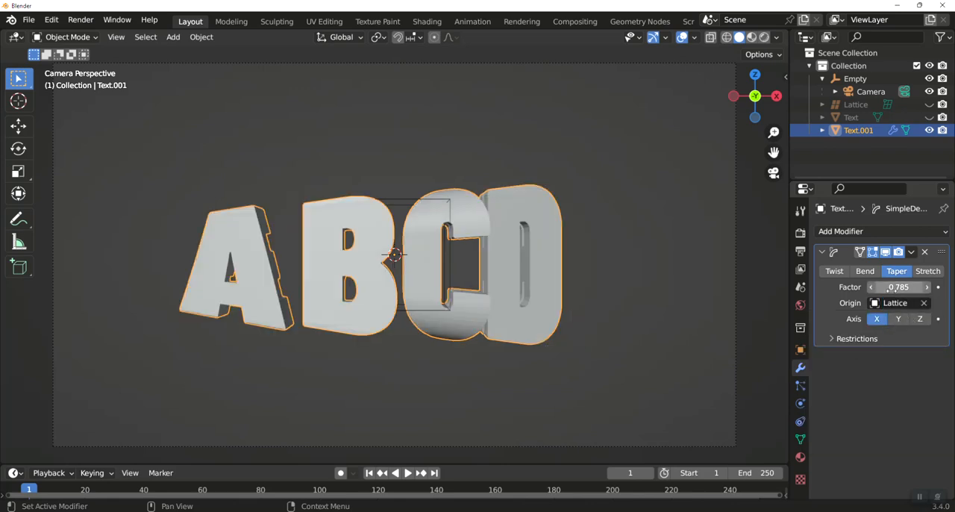
left_click_drag(899, 288, 827, 288)
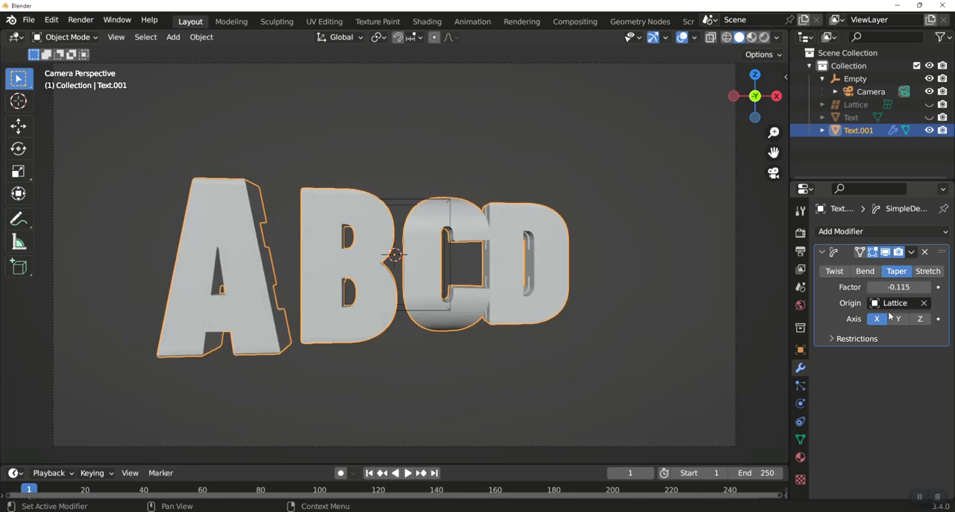
left_click(898, 318)
left_click_drag(899, 287, 953, 287)
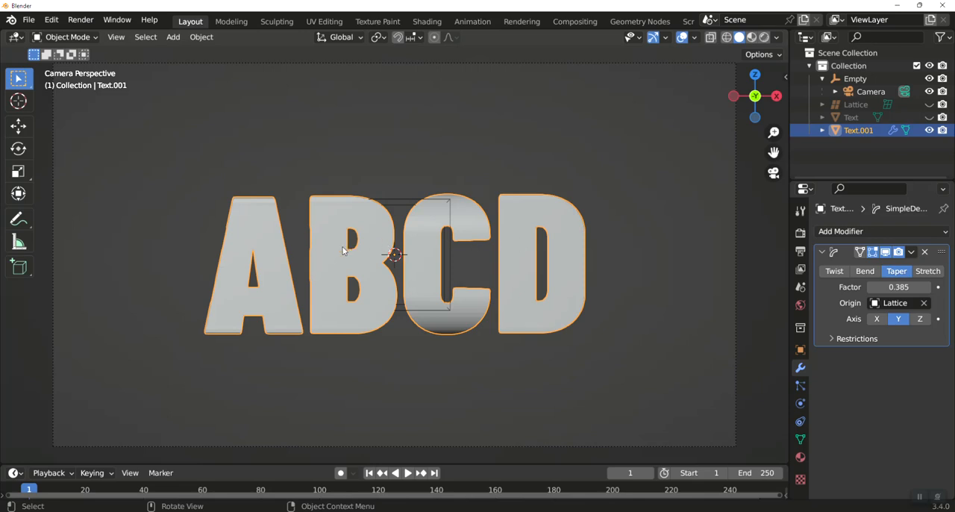
Rotate the camera's parent Empty about 89.4° around the global Z axis to view the EFGH side
left_click(407, 202)
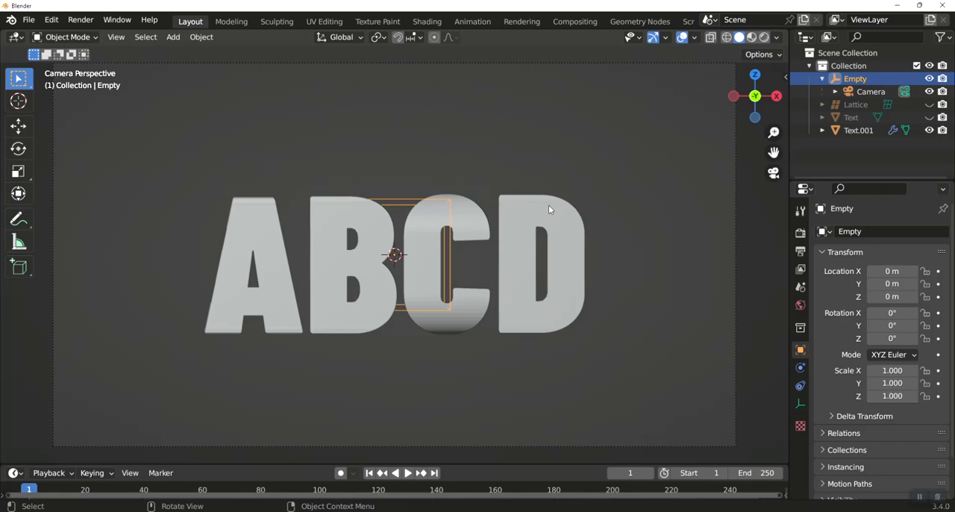
key("r")
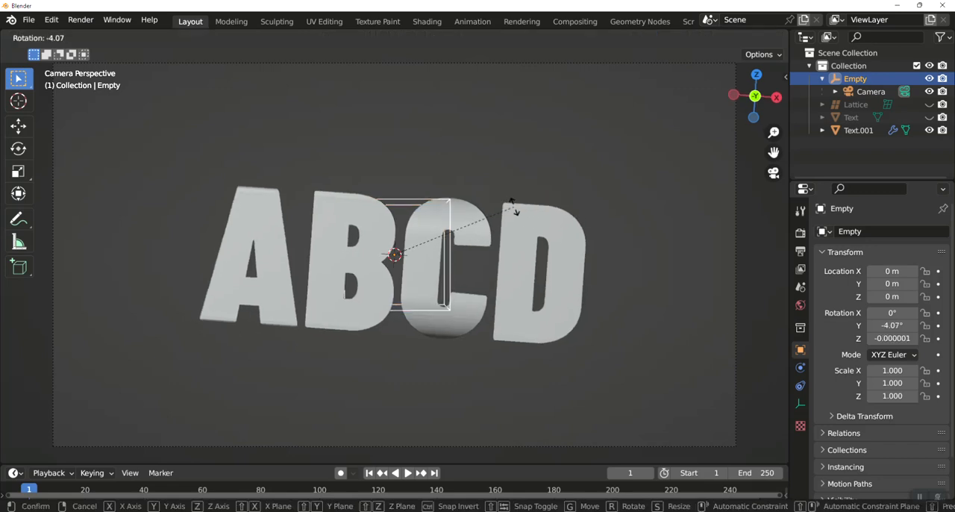
key("z")
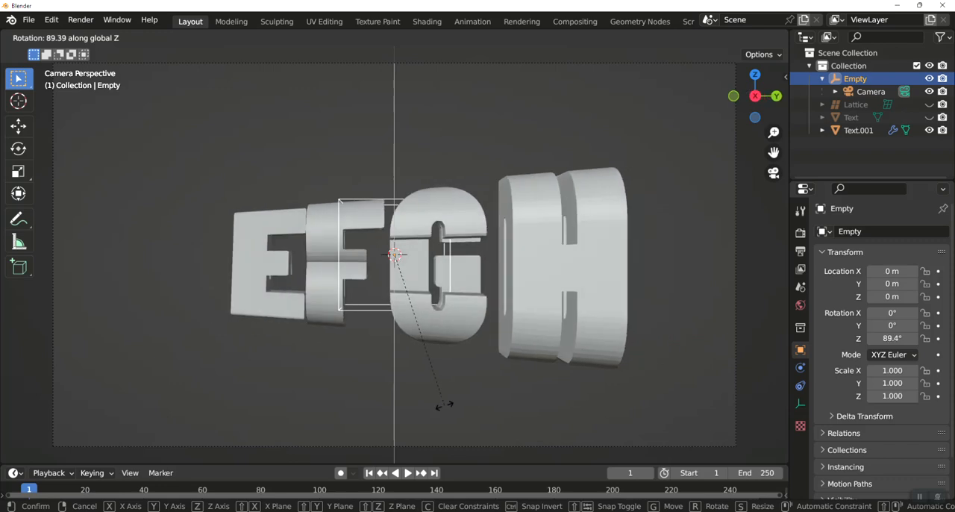
left_click(443, 405)
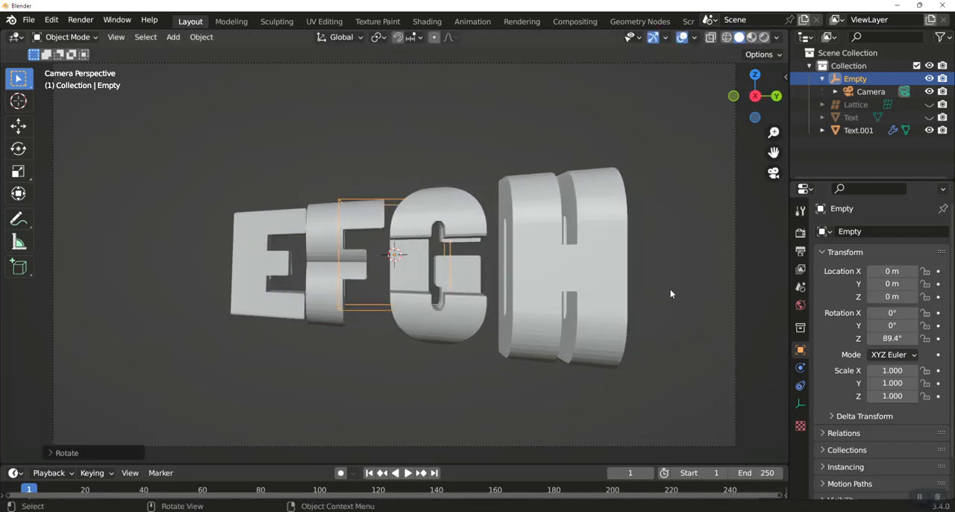
Set the letters' taper to the X axis with a factor of -0.465
left_click(601, 303)
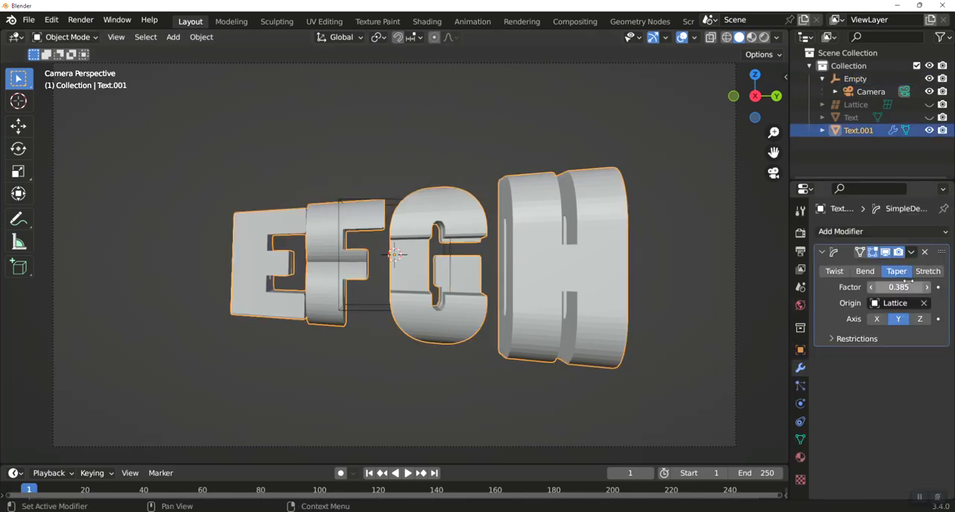
mouse_move(914, 286)
left_mouse_down()
mouse_move(854, 286)
mouse_move(902, 286)
left_mouse_up()
left_click(877, 319)
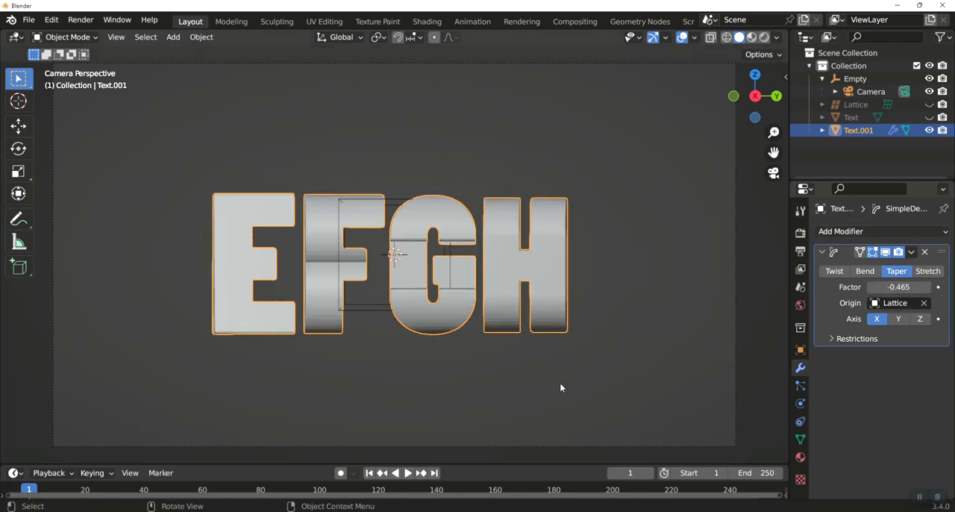
Remove the Simple Deform modifier from the joined letters
left_click(925, 252)
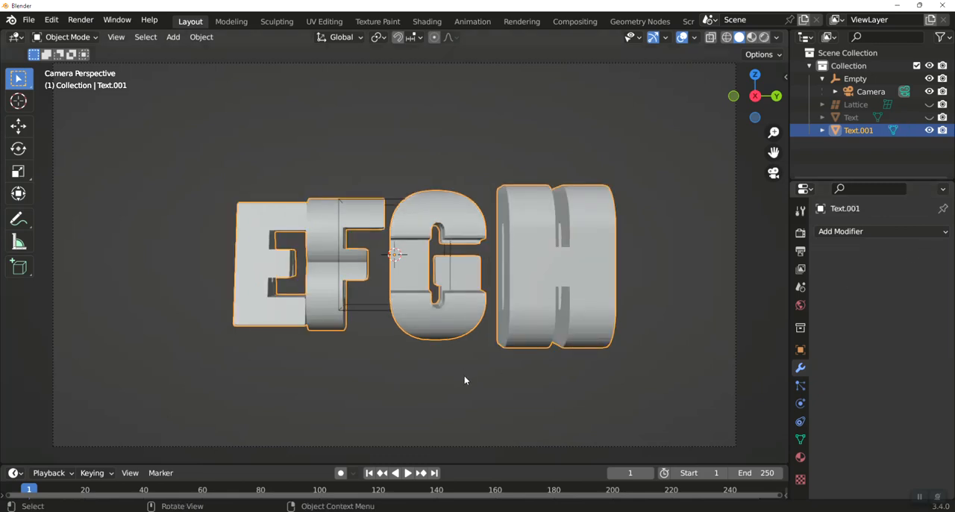
left_click(379, 254)
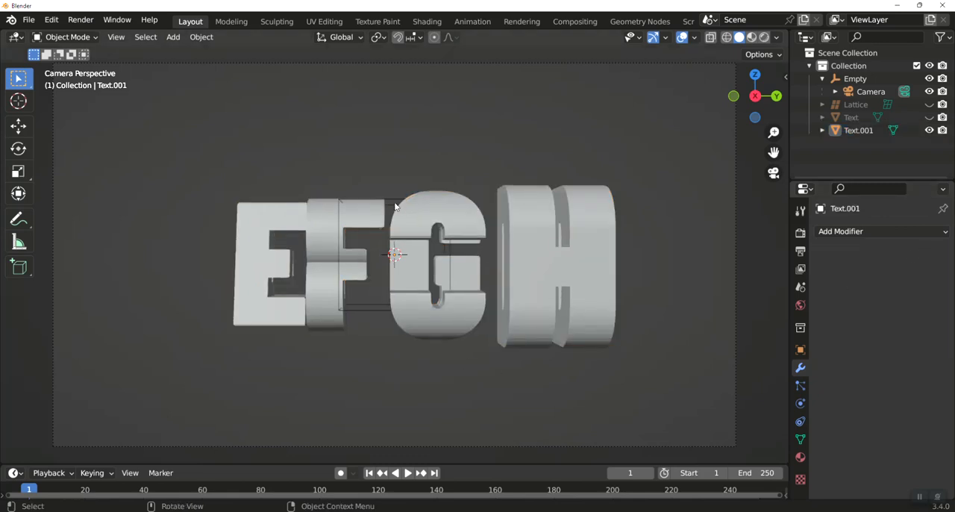
Set the camera Empty's Z rotation to 0° and keep the Empty selected in the camera view
left_click(396, 206)
key("KP_1")
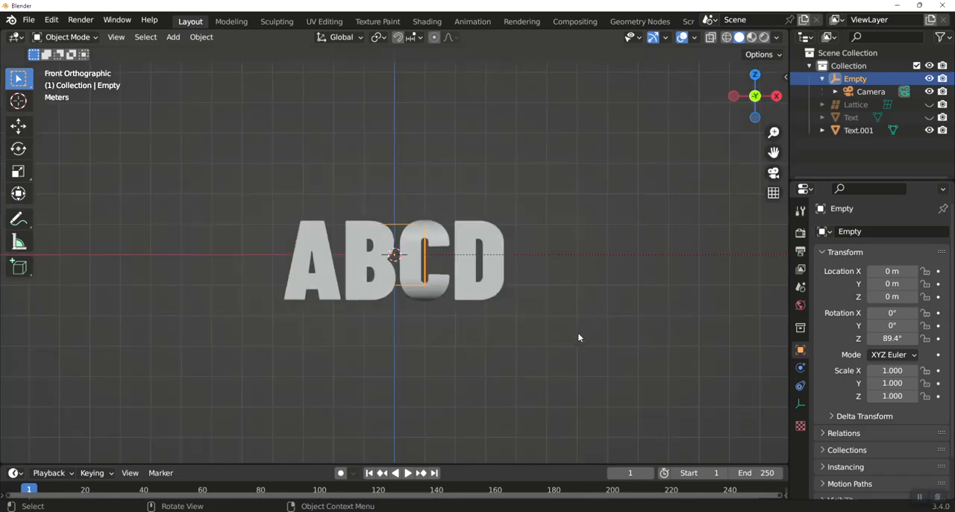
key("KP_0")
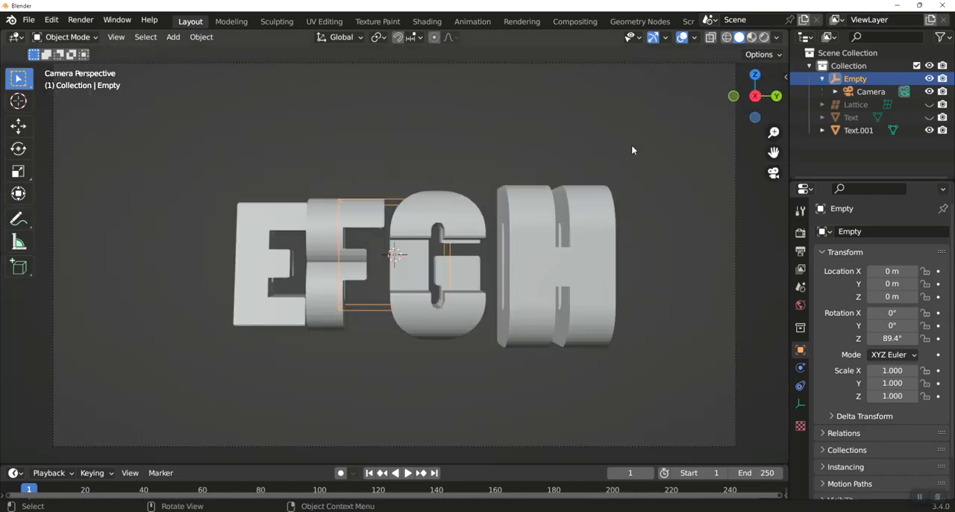
key("n")
double_click(712, 181)
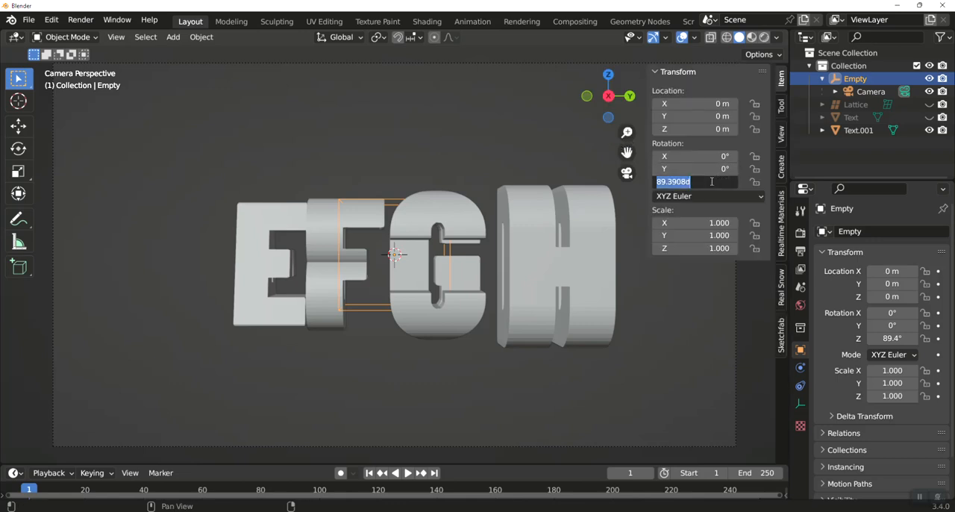
type("0")
key("Return")
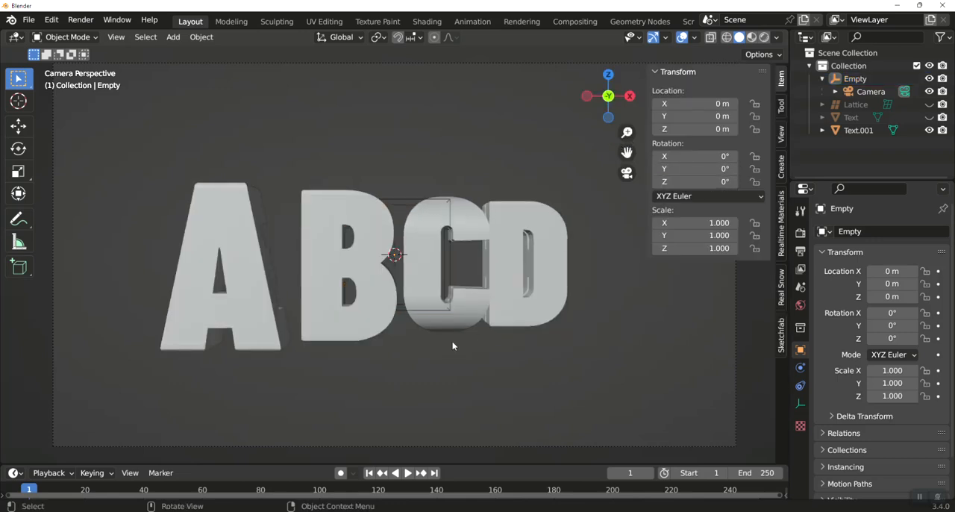
left_click(403, 201)
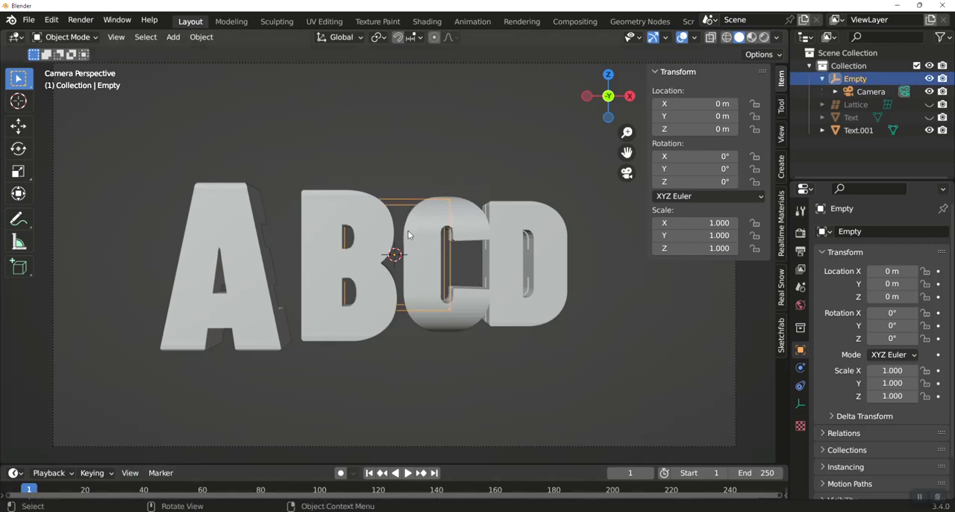
Keyframe the Empty's rotation at 0° on frame 1 and at 90° around the global Z axis on frame 150
key("i")
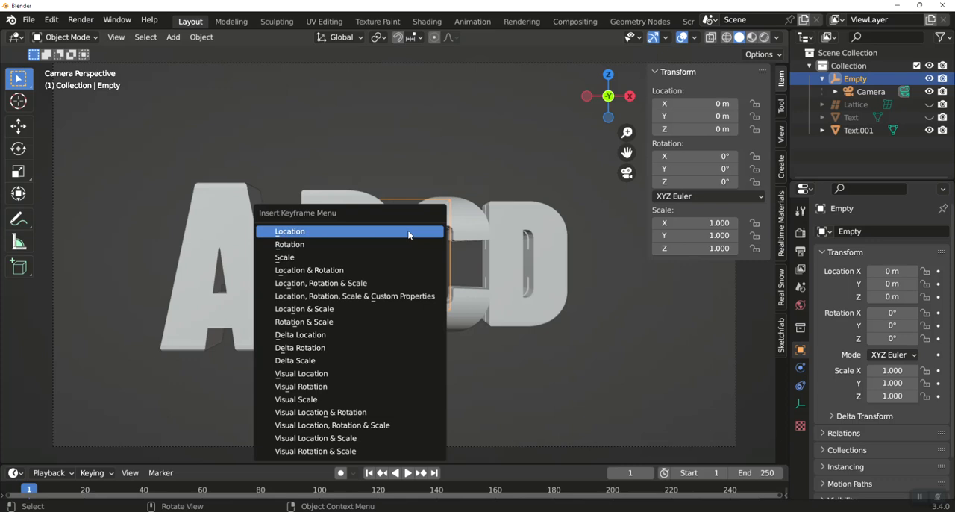
left_click(391, 246)
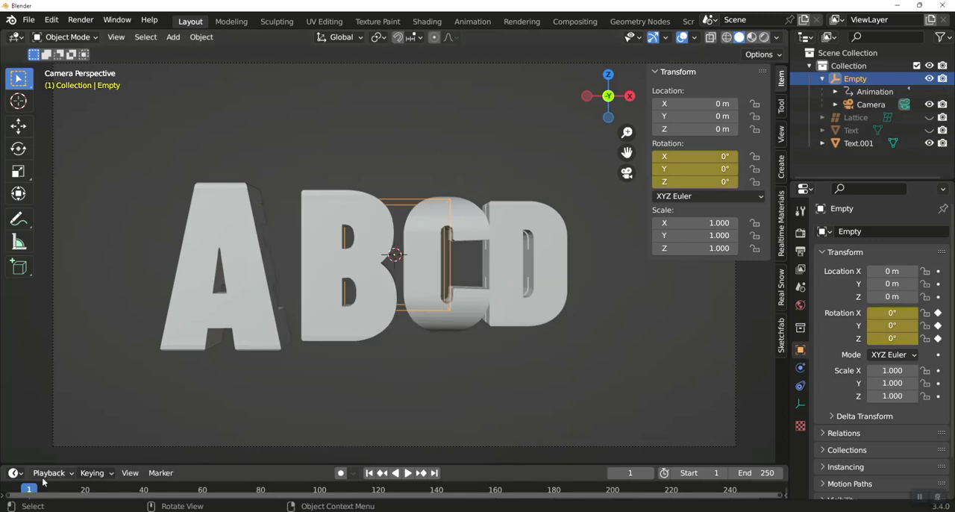
key("space")
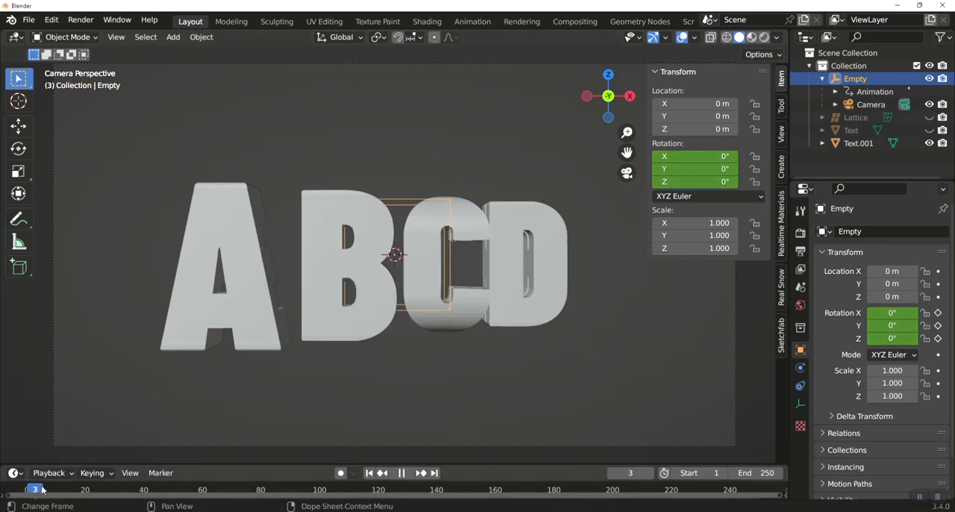
left_click_drag(104, 483, 466, 488)
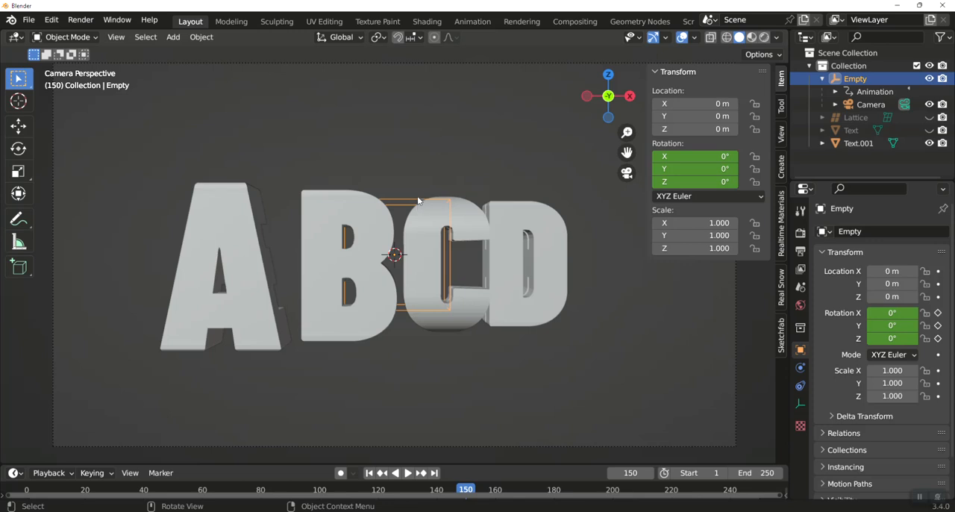
key("r")
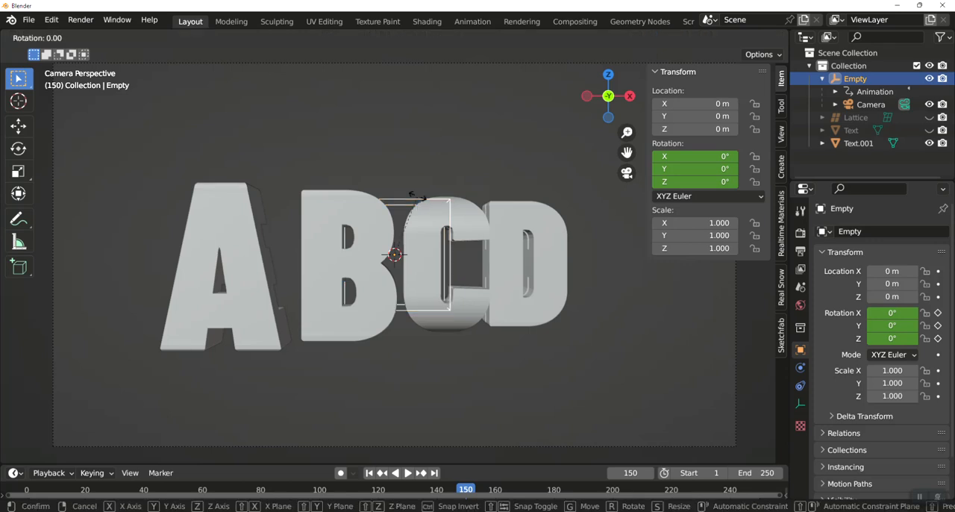
type("z")
type("90")
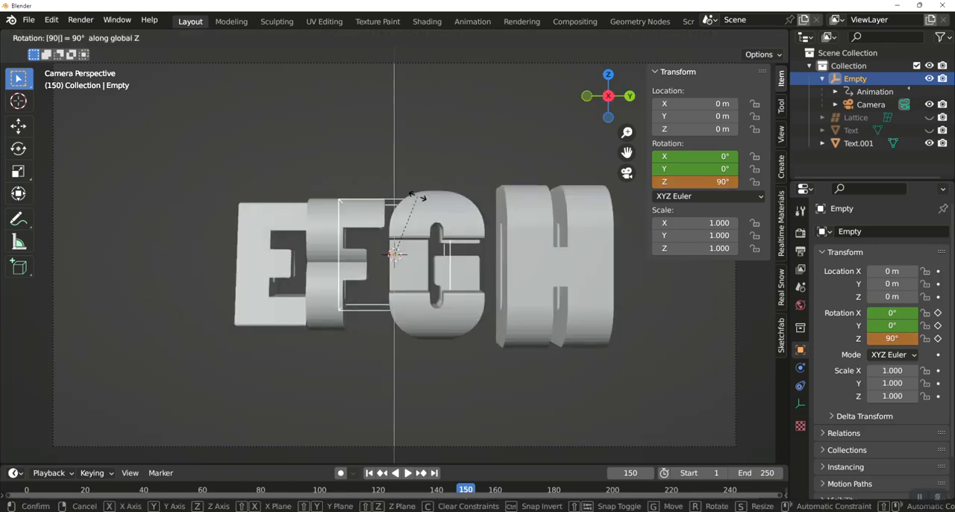
key("Return")
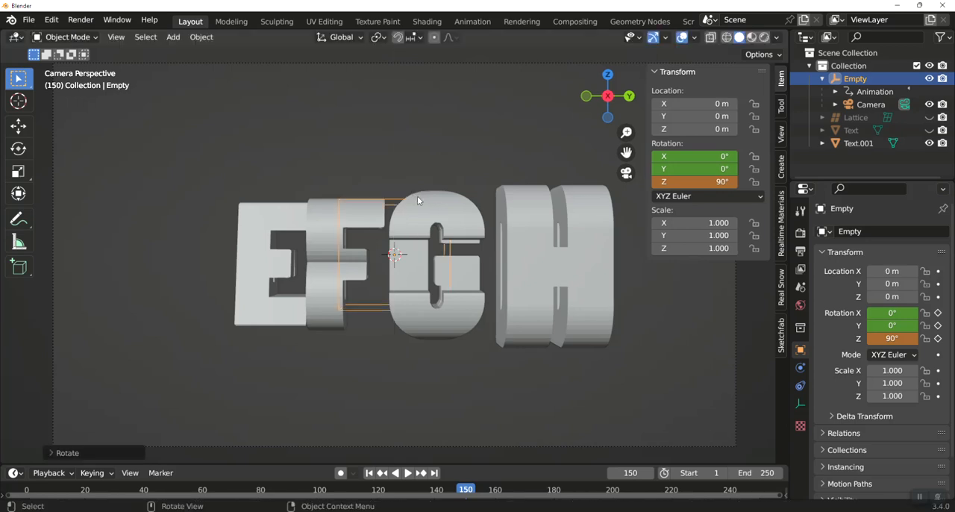
key("i")
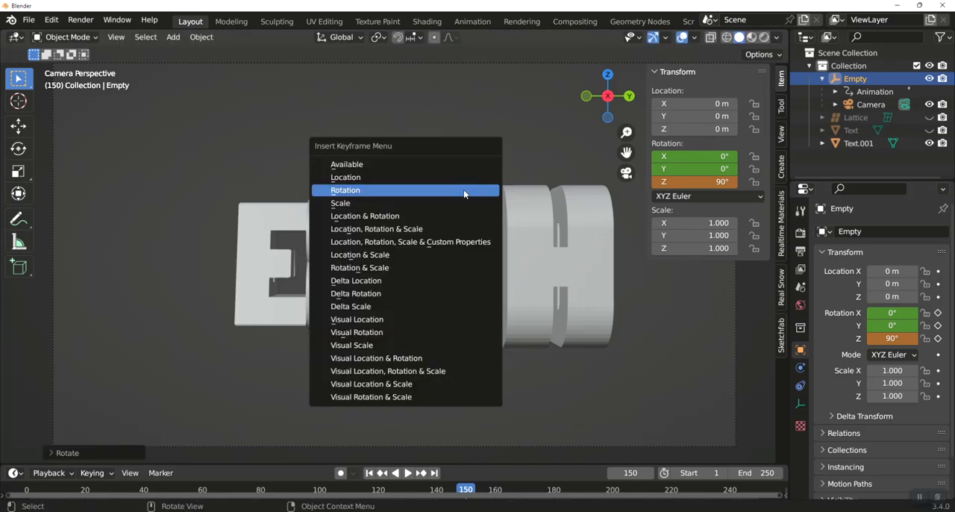
left_click(464, 190)
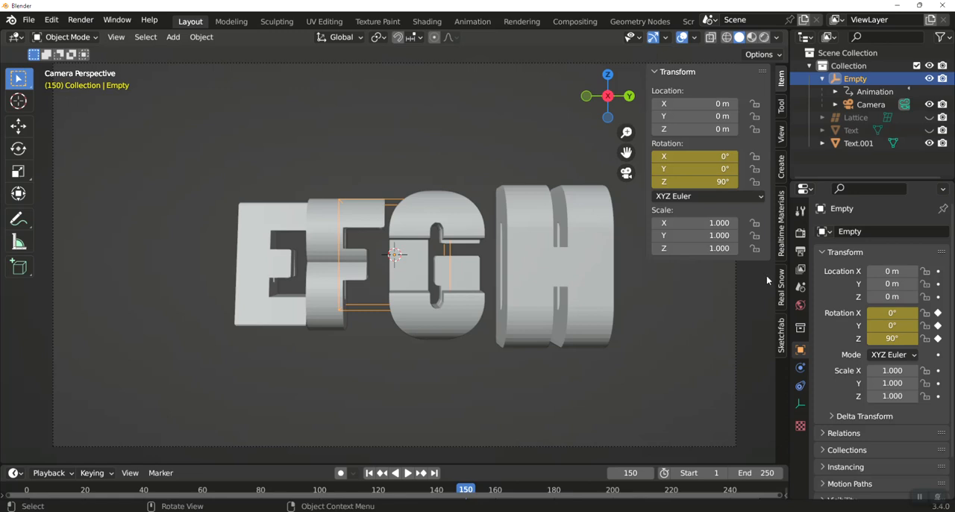
Set the animation's end frame to 150 and play the camera move
key("n")
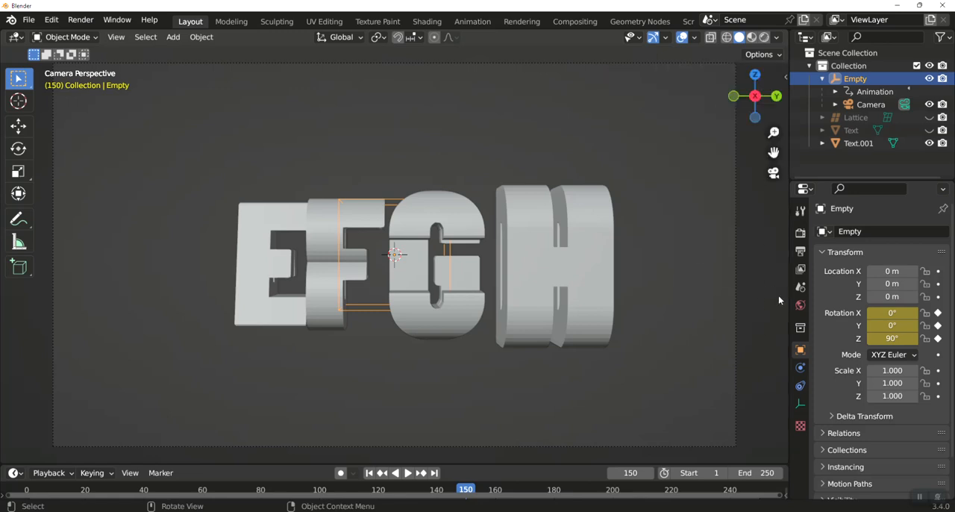
key("KP_1")
scroll(705, 322, "down", 3)
key("KP_0")
scroll(595, 330, "down", 2)
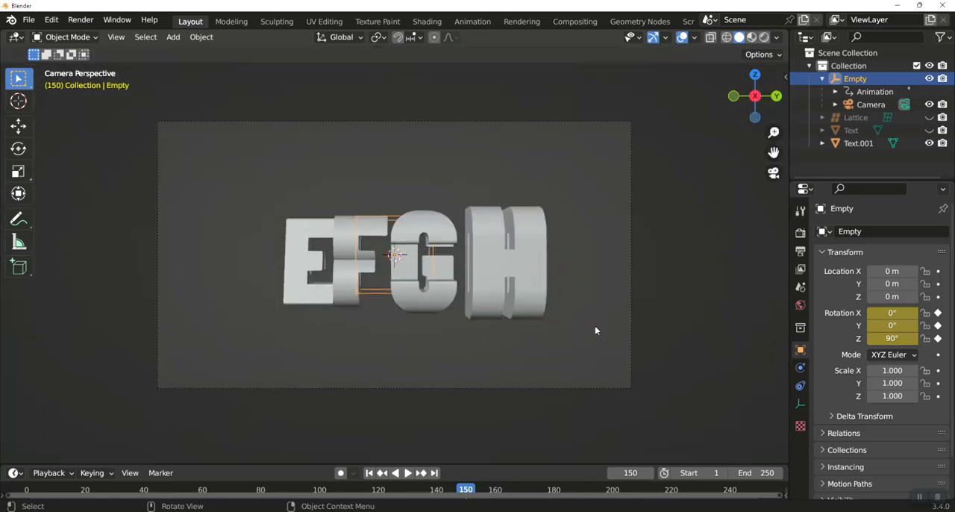
left_click(766, 473)
type("150")
key("Return")
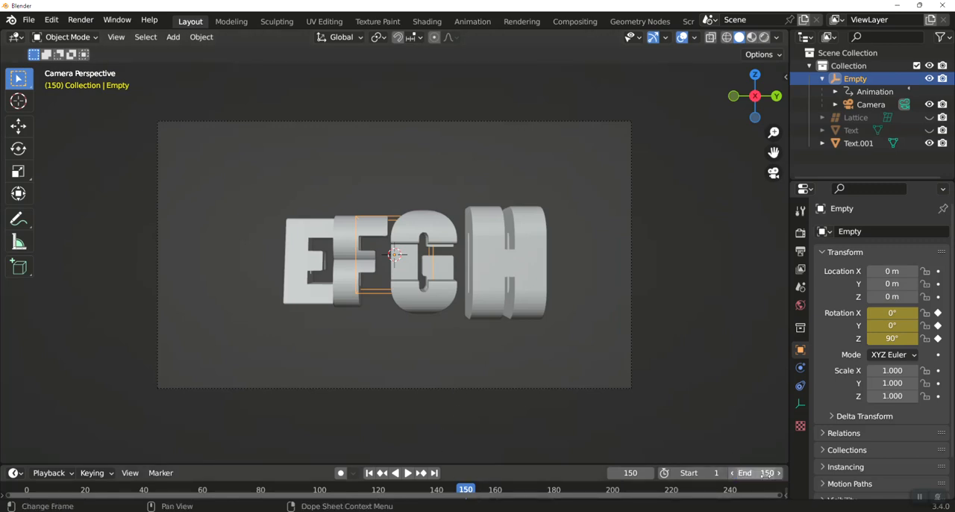
key("space")
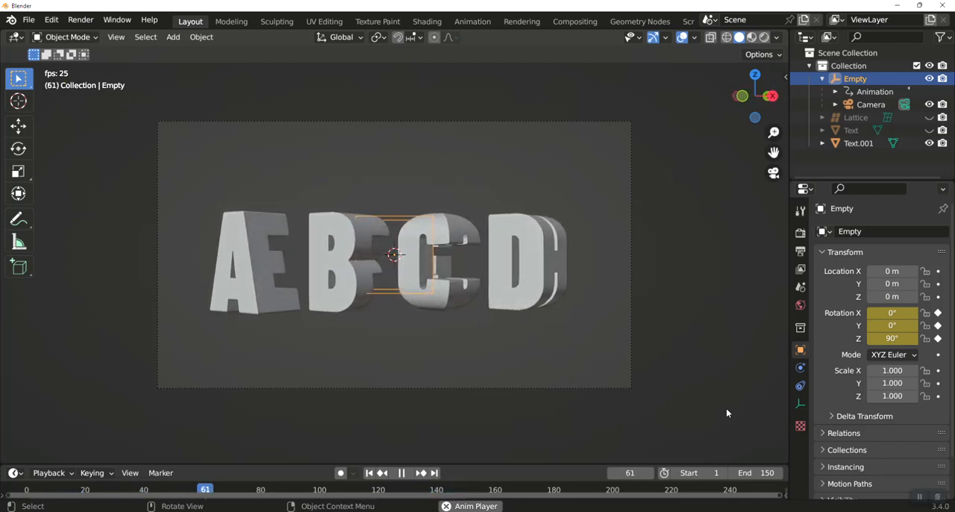
key("space")
Enlarge the timeline and move the Empty's rotation keyframes to frames 20 and 130
scroll(318, 449, "down", 4)
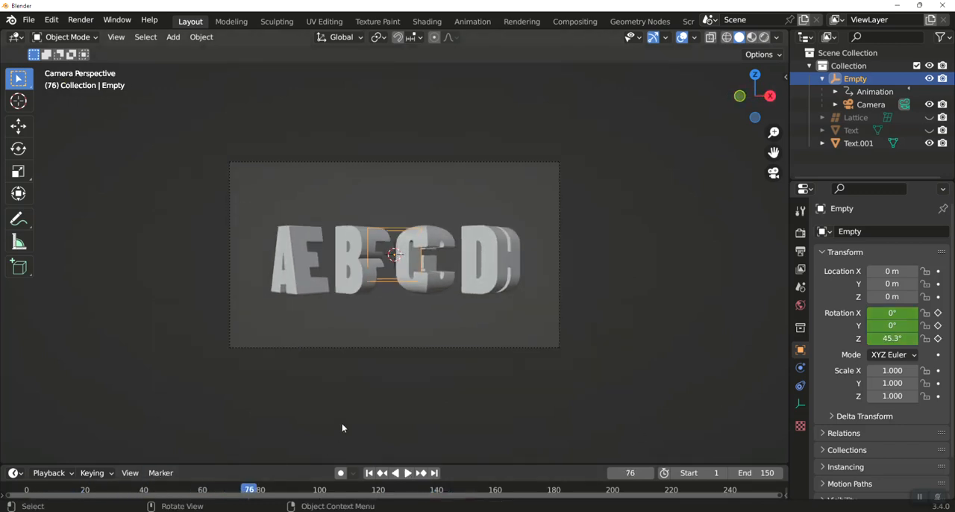
left_click_drag(294, 462, 281, 376)
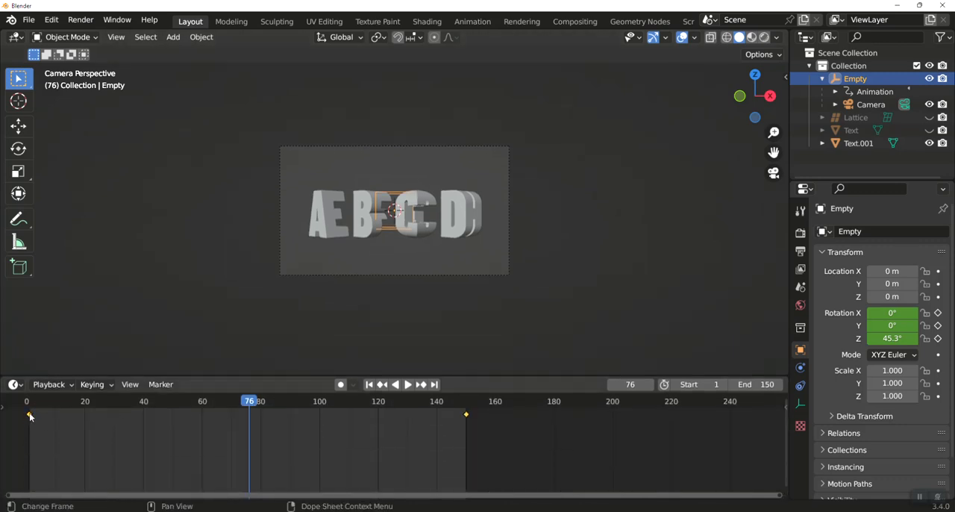
left_click_drag(30, 417, 54, 420)
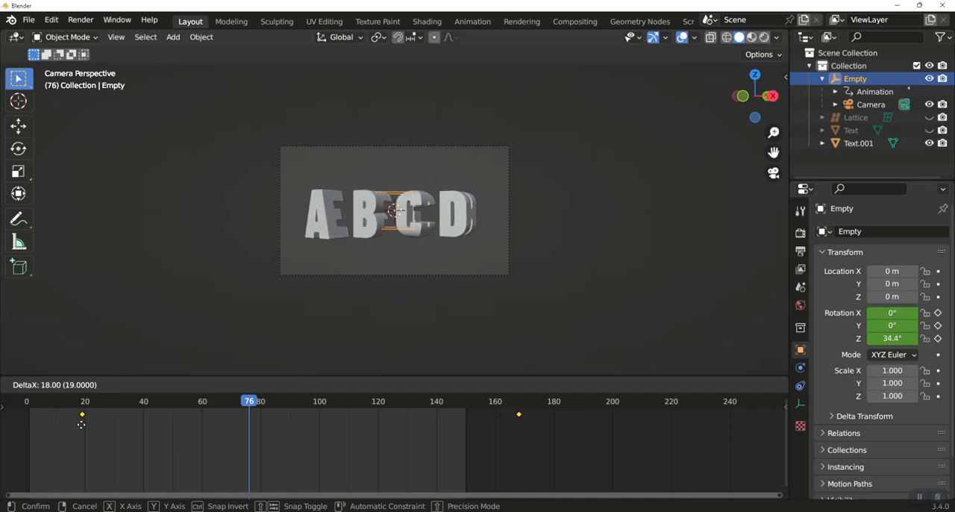
left_click(84, 425)
left_click_drag(561, 448, 494, 392)
key("g")
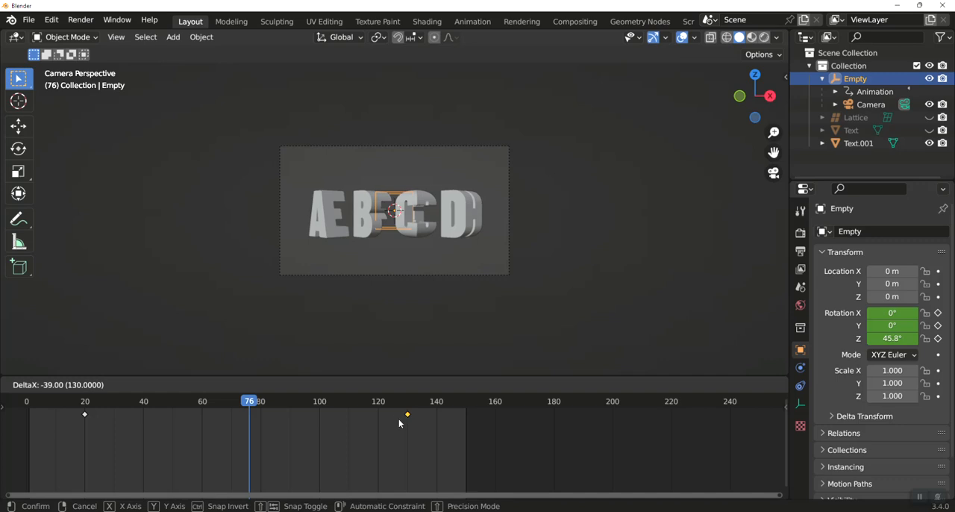
left_click(399, 422)
Play the retimed camera rotation from the start, and return to frame 1
left_click_drag(253, 401, 781, 427)
scroll(420, 280, "up", 6)
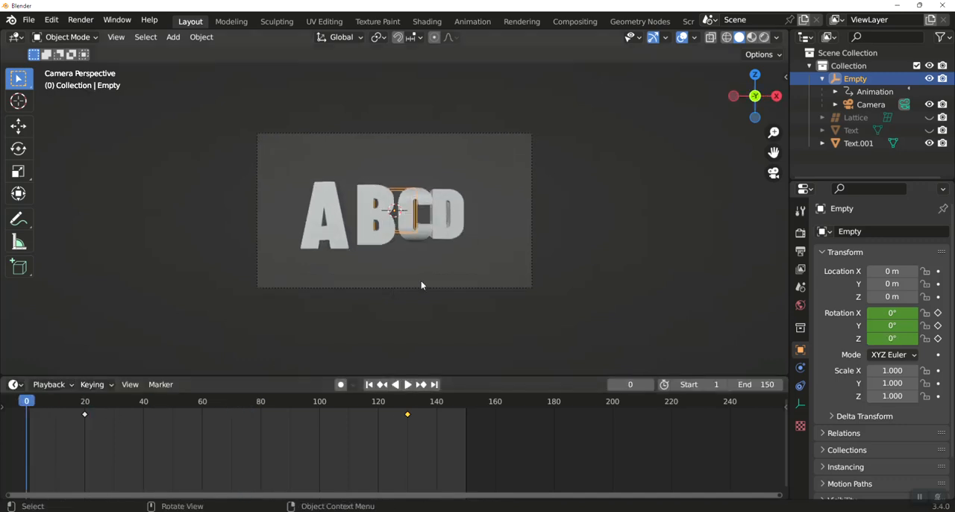
key("space")
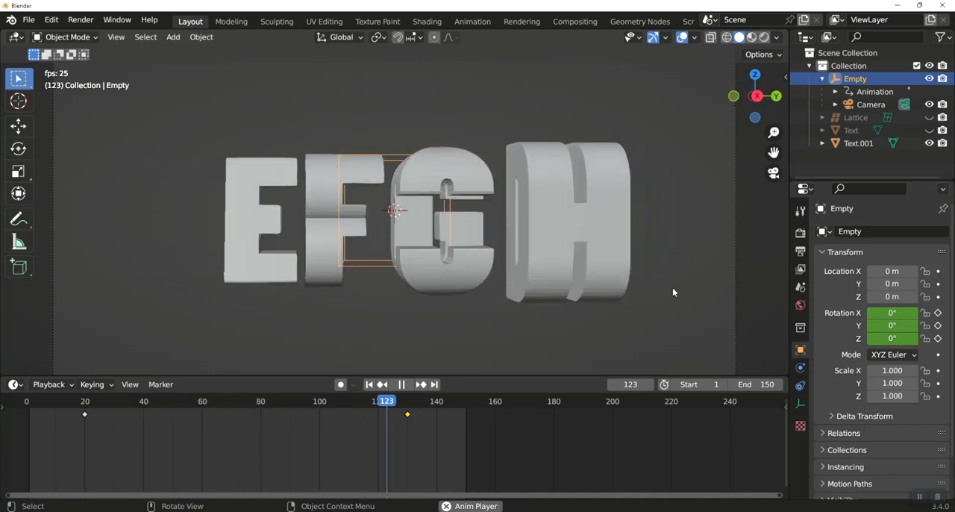
key("space")
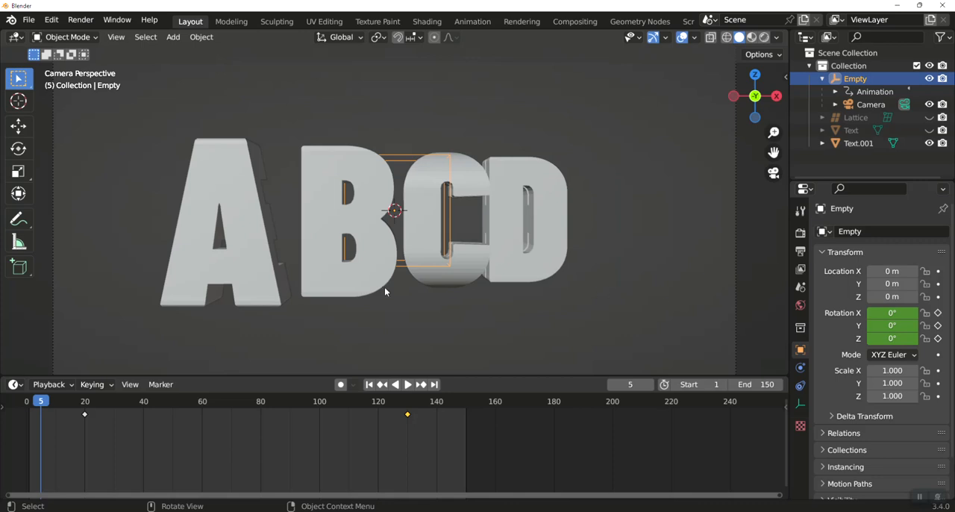
left_click_drag(42, 402, 28, 404)
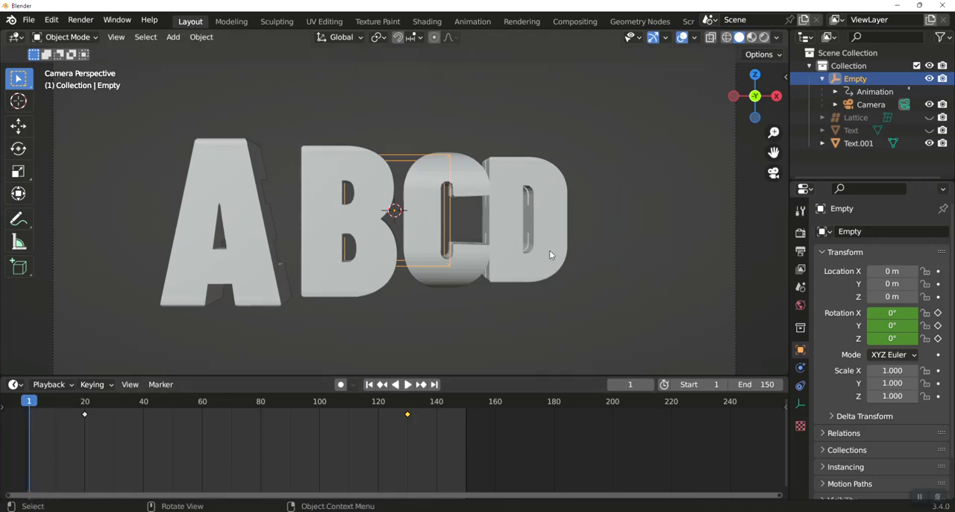
Go to frame 20 and add a Simple Deform modifier to the joined letters
left_click_drag(28, 403, 84, 401)
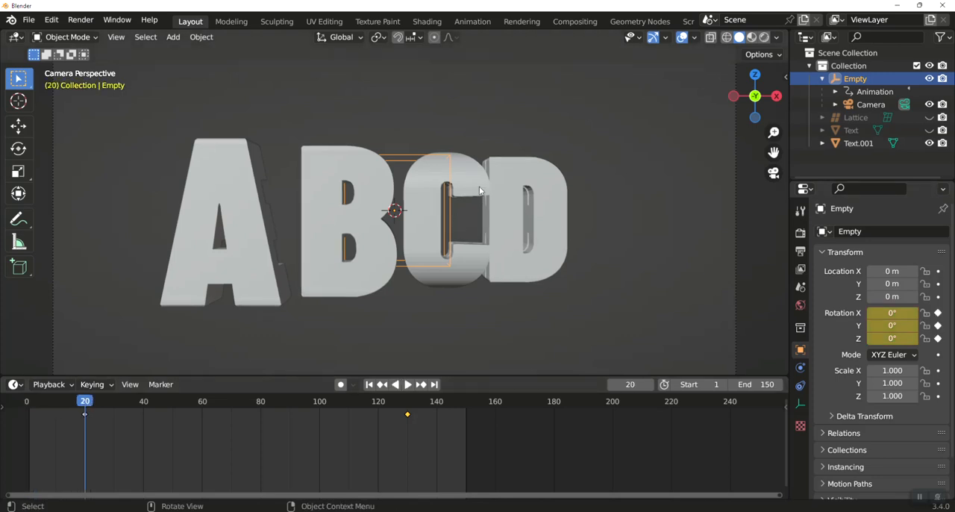
left_click(480, 191)
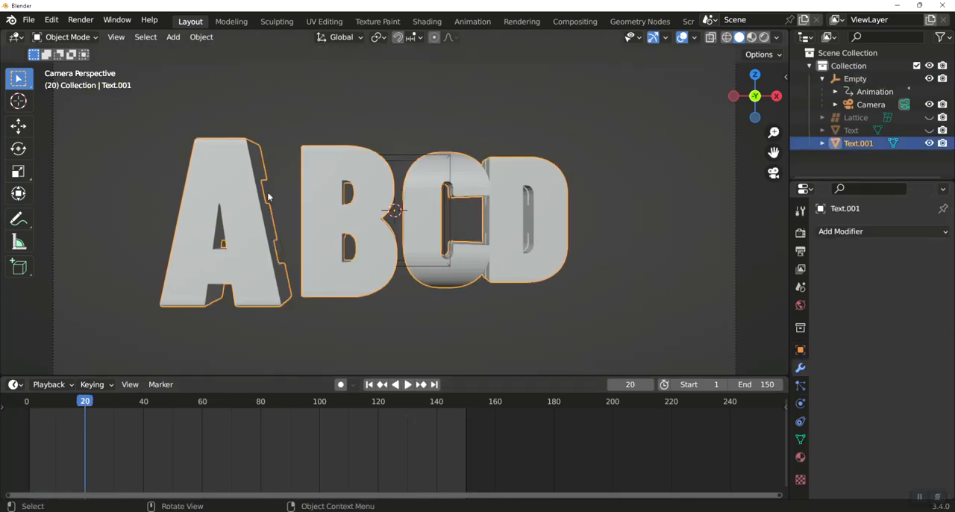
left_click(852, 232)
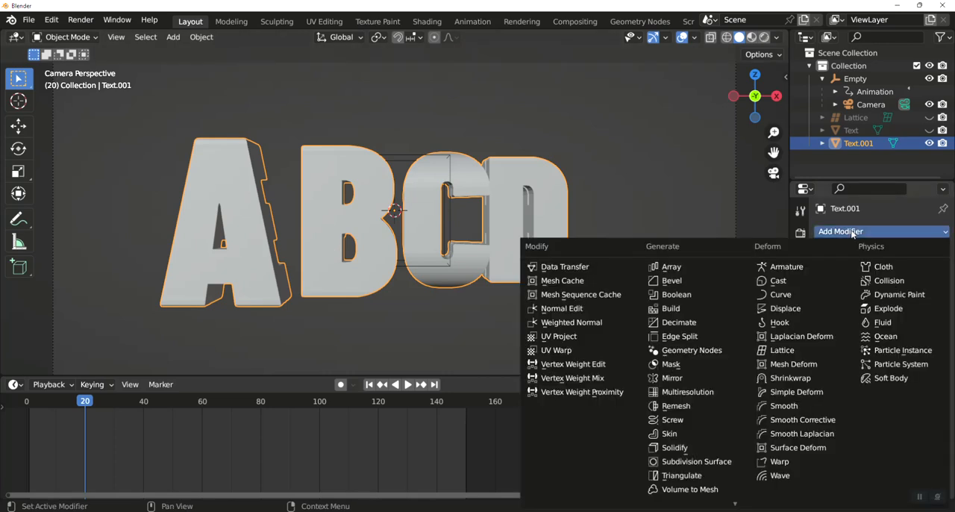
left_click(798, 392)
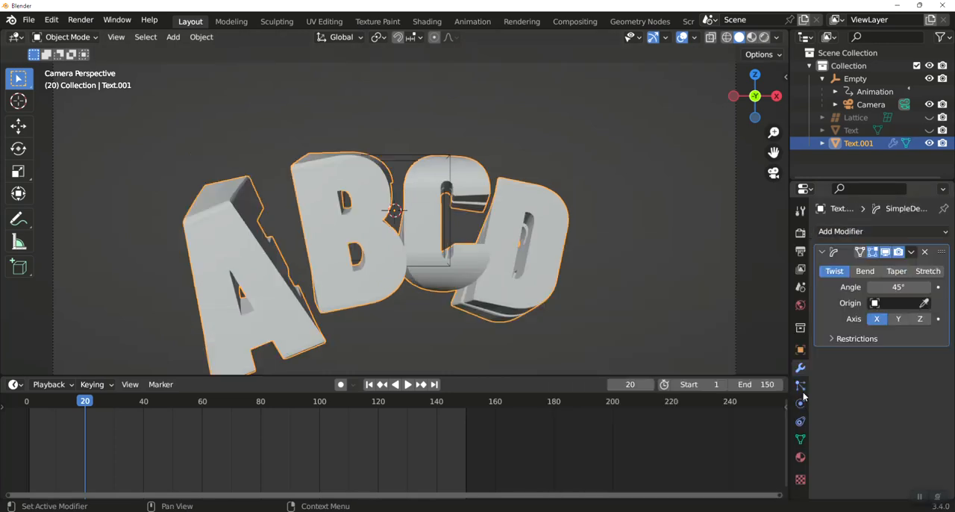
Set the deform to Taper on the Y axis with the Lattice as origin, and keyframe a factor of 0.345 at frame 20
left_click(898, 321)
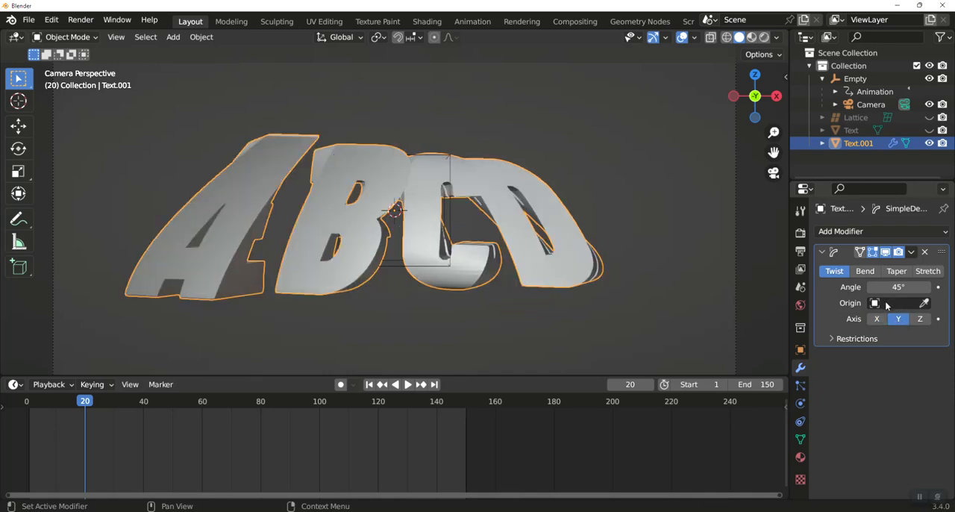
left_click(886, 303)
left_click(900, 272)
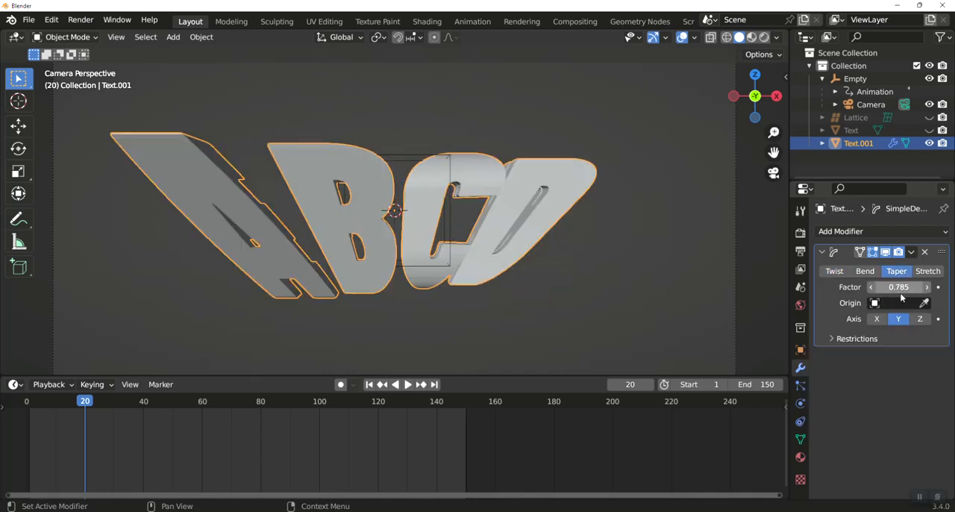
left_click(899, 302)
left_click(843, 348)
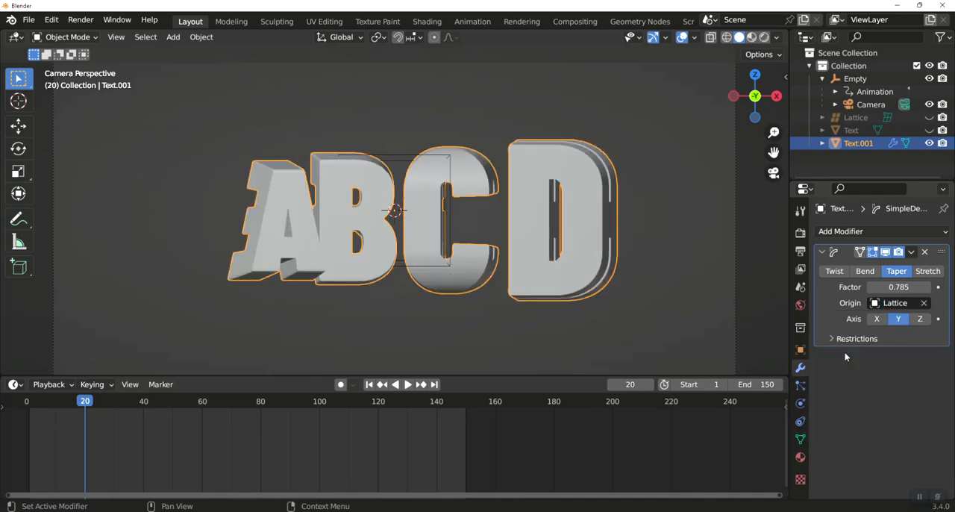
left_click_drag(899, 287, 826, 288)
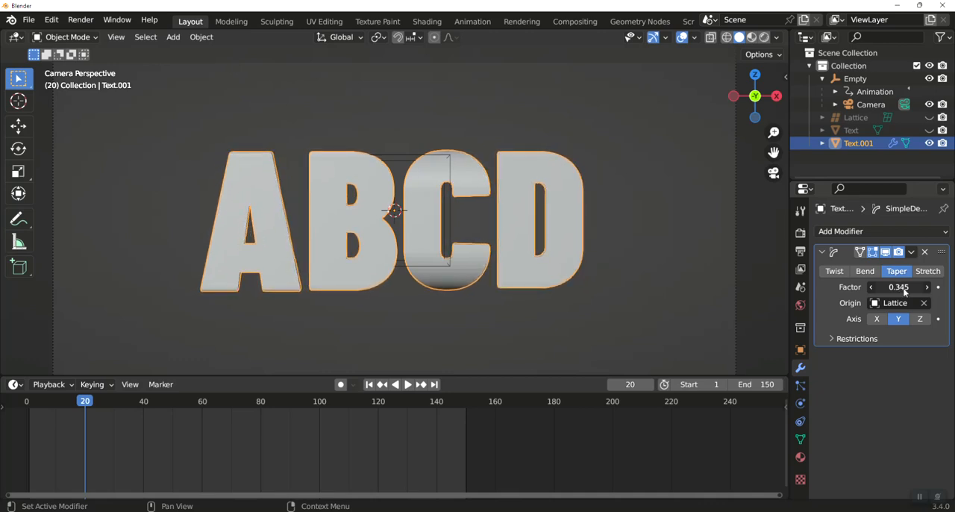
key("i")
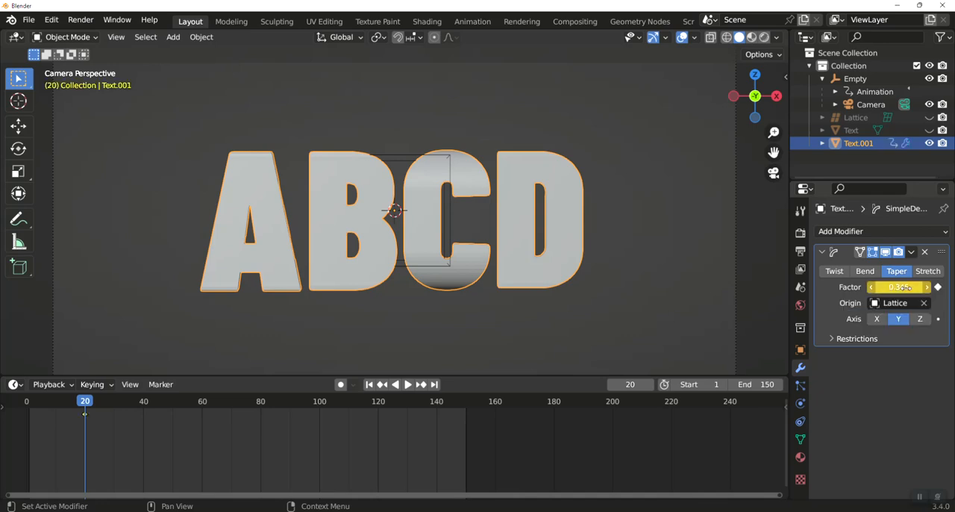
Set the taper factor to 0 at frame 130 and keyframe it
key("space")
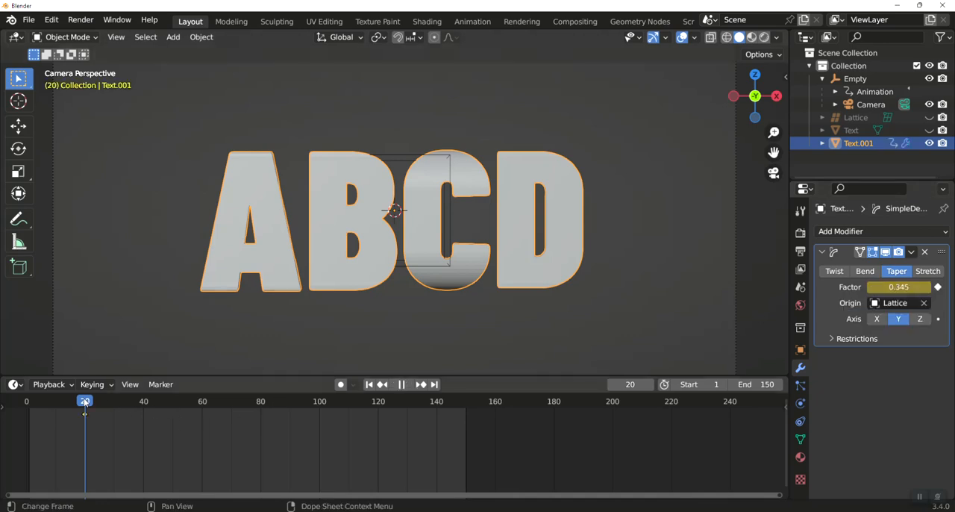
left_click_drag(304, 403, 407, 410)
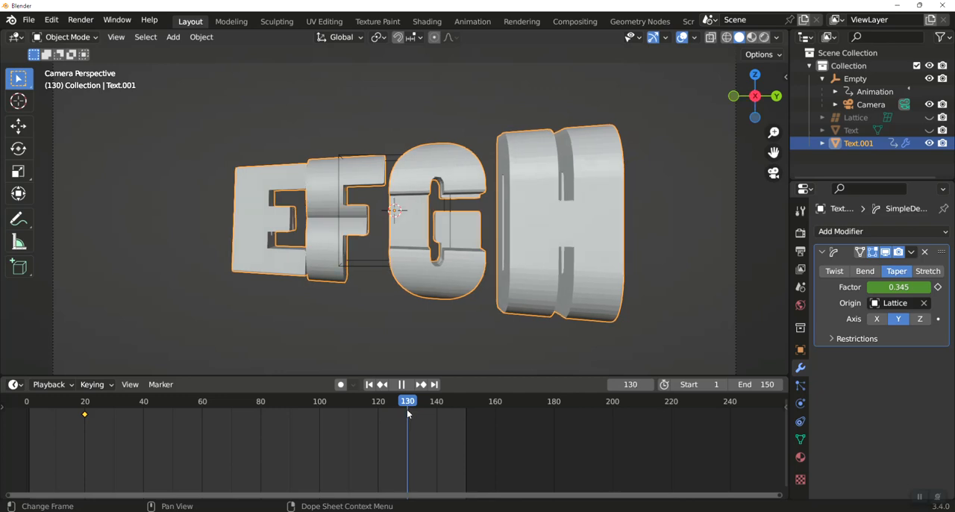
key("space")
left_click(899, 287)
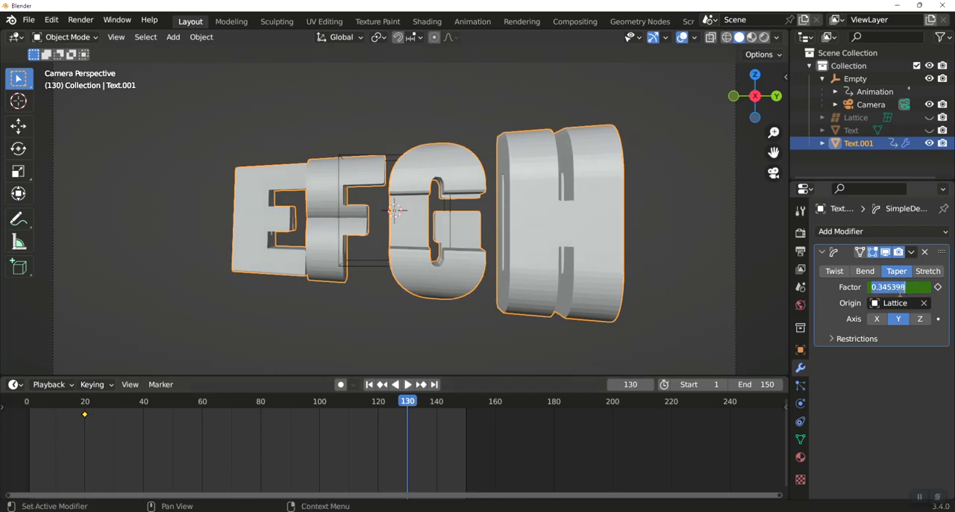
type("0")
key("Return")
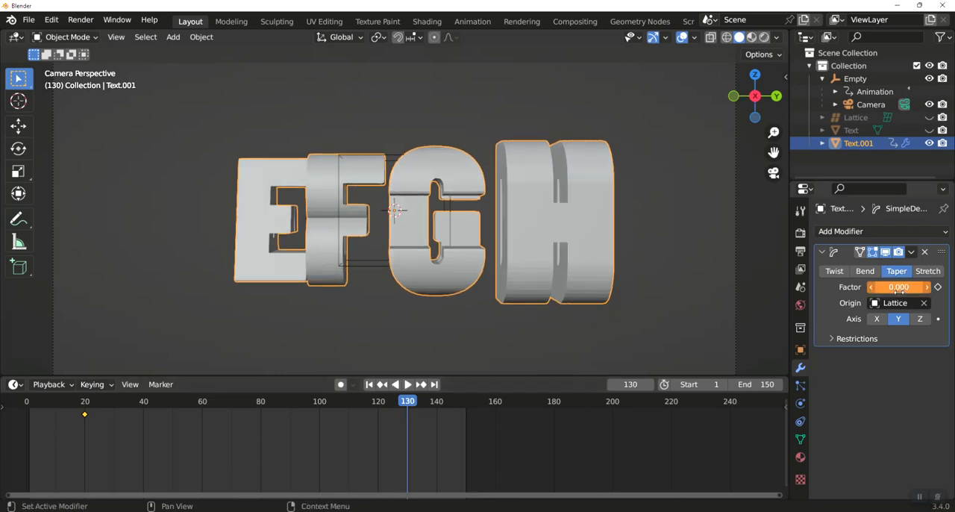
key("i")
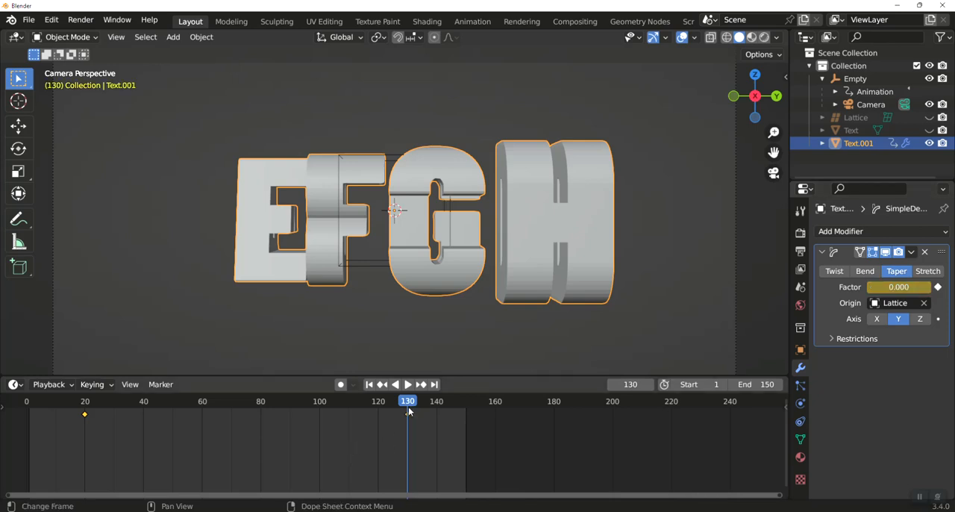
Play the animation from frame 1 to check the keyframed taper on the joined letters
key("space")
left_click_drag(409, 406, 30, 431)
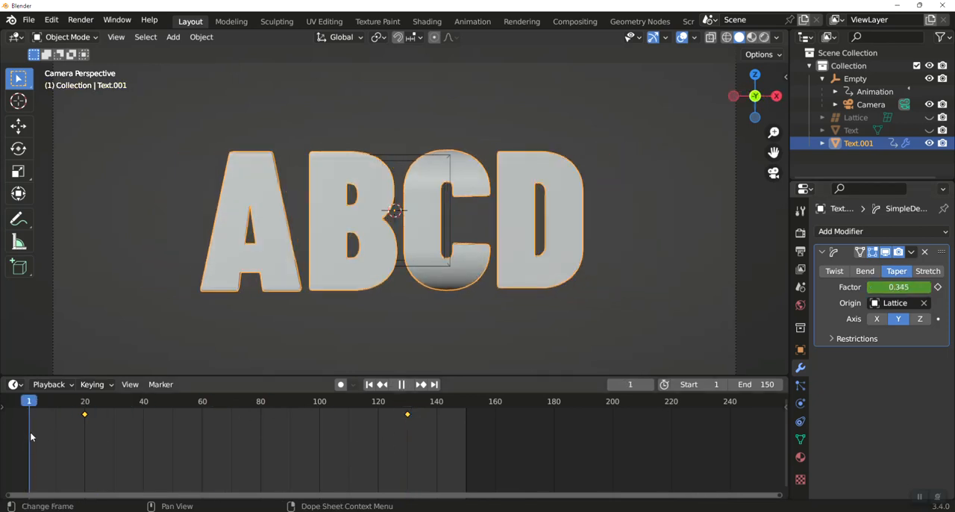
key("space")
key("space")
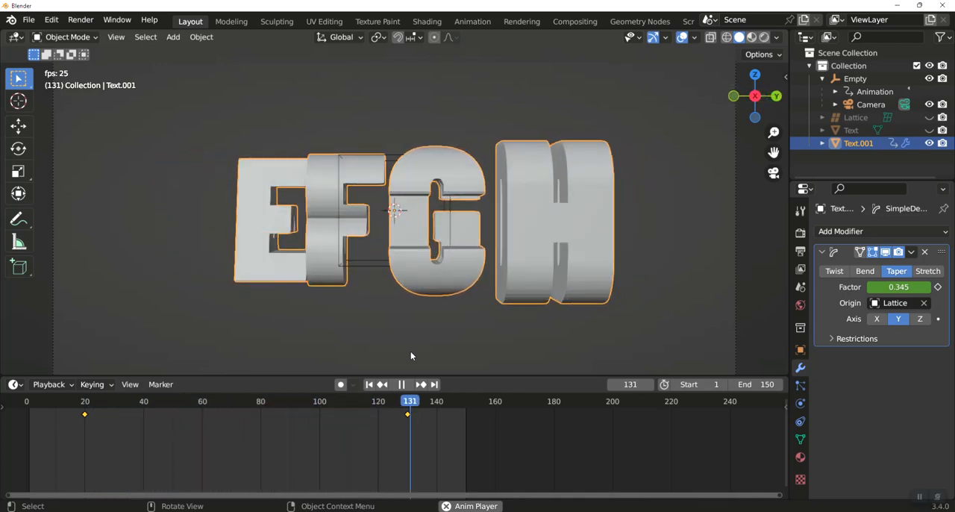
key("space")
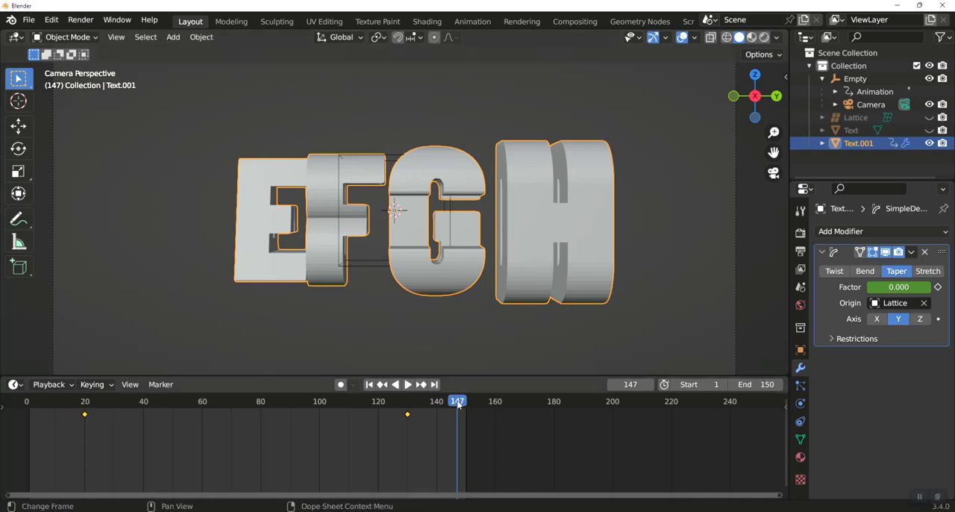
key("space")
Go to frame 130 and duplicate the Simple Deform taper modifier on the joined letters
left_click(432, 408)
left_click_drag(433, 408, 406, 404)
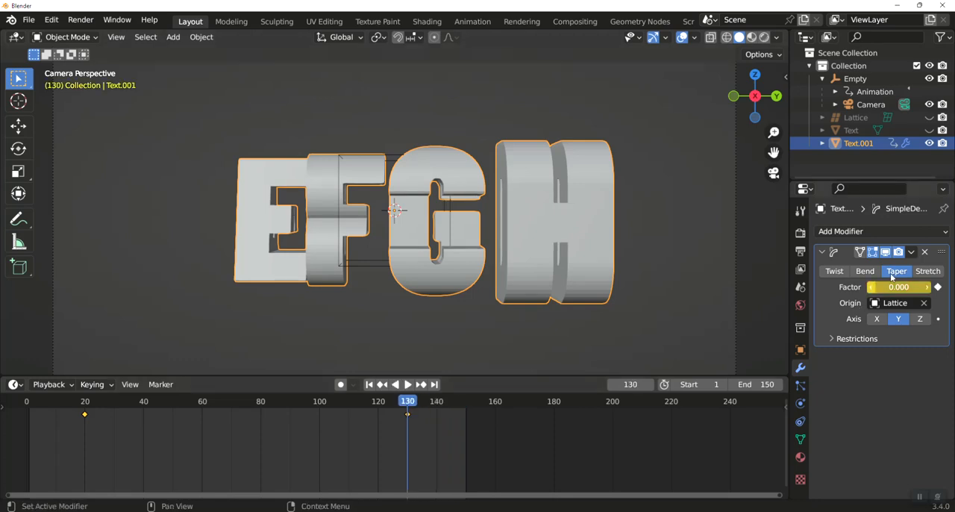
left_click(913, 254)
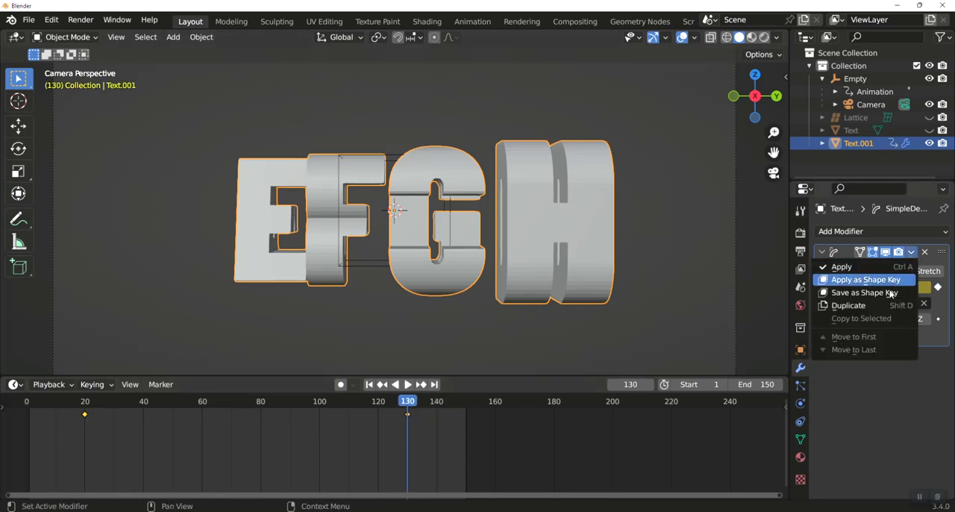
left_click(873, 311)
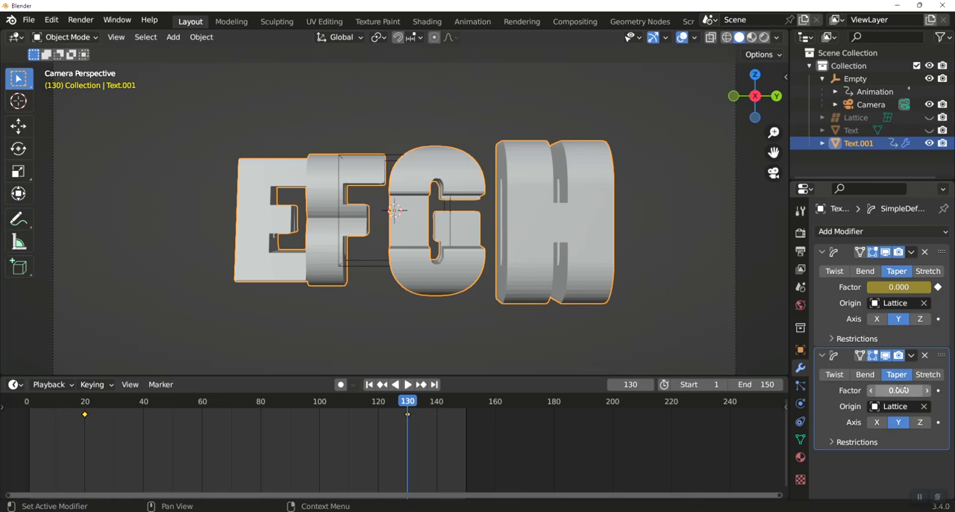
Set the duplicated taper to the X axis with a factor of -0.410, and keyframe the factor at frame 130
left_click(876, 423)
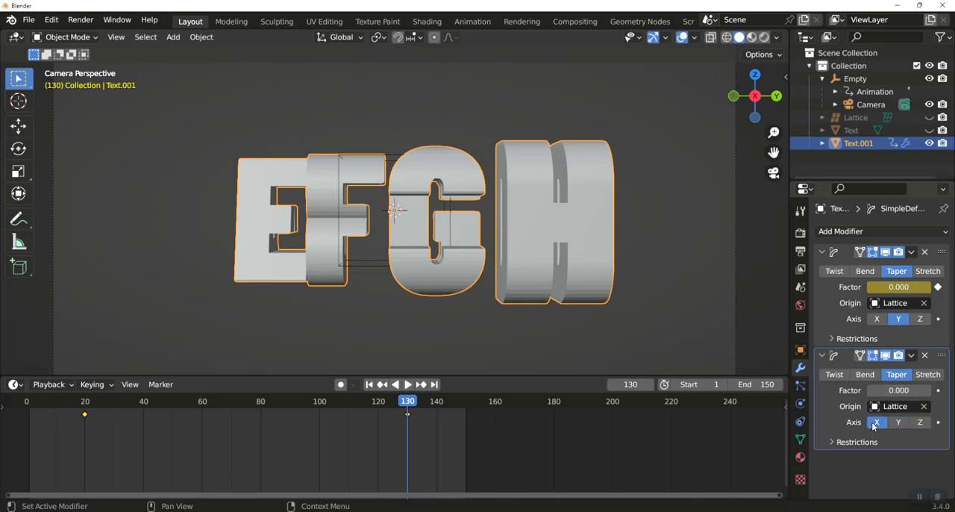
left_click_drag(903, 390, 825, 390)
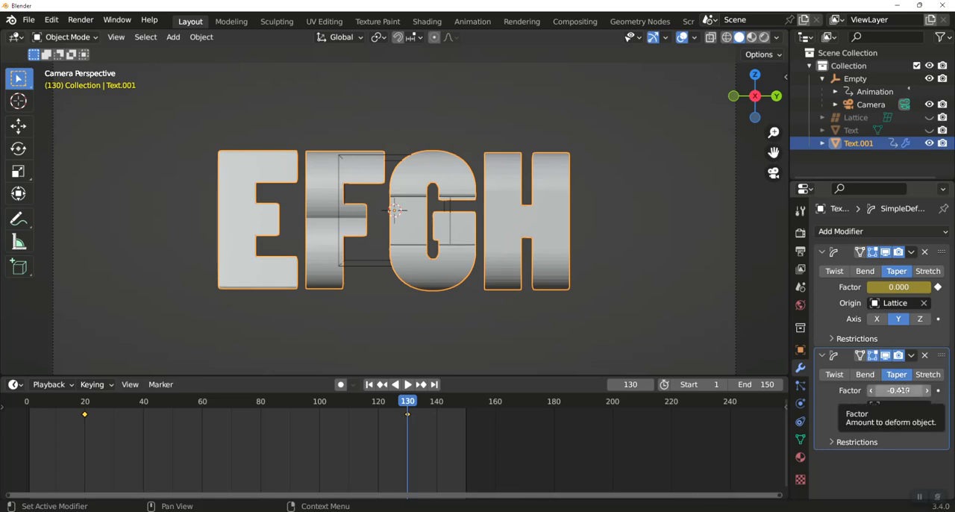
key("i")
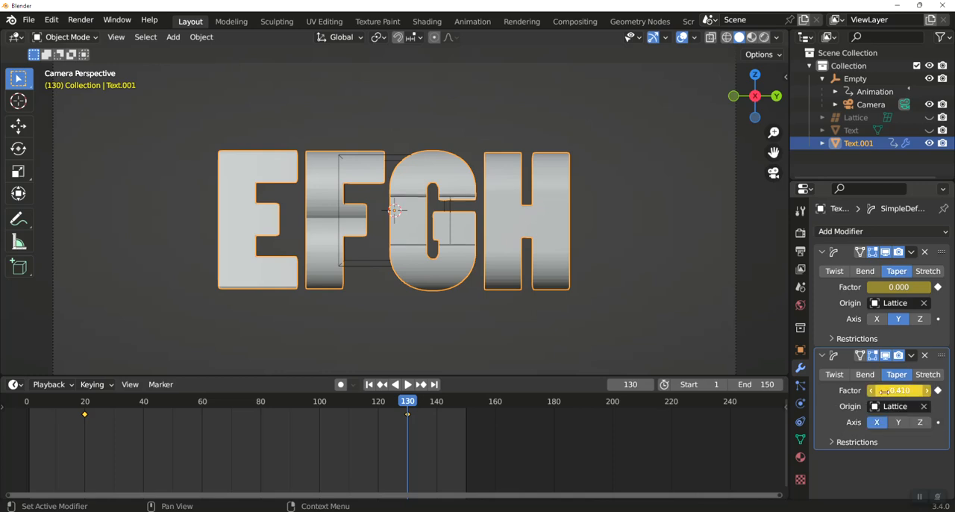
Set the duplicated modifier's taper factor to 0 at frame 20 and keyframe it
left_click_drag(414, 401, 85, 410)
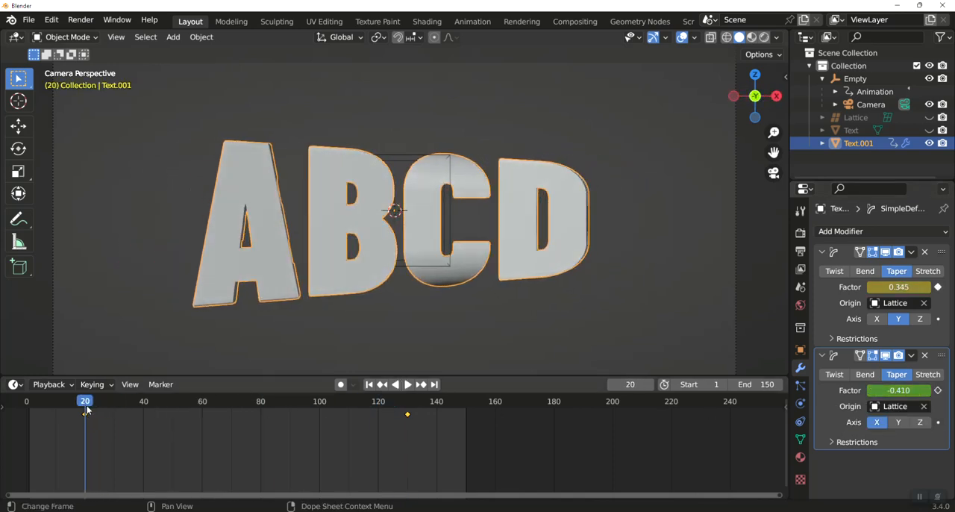
left_click(913, 390)
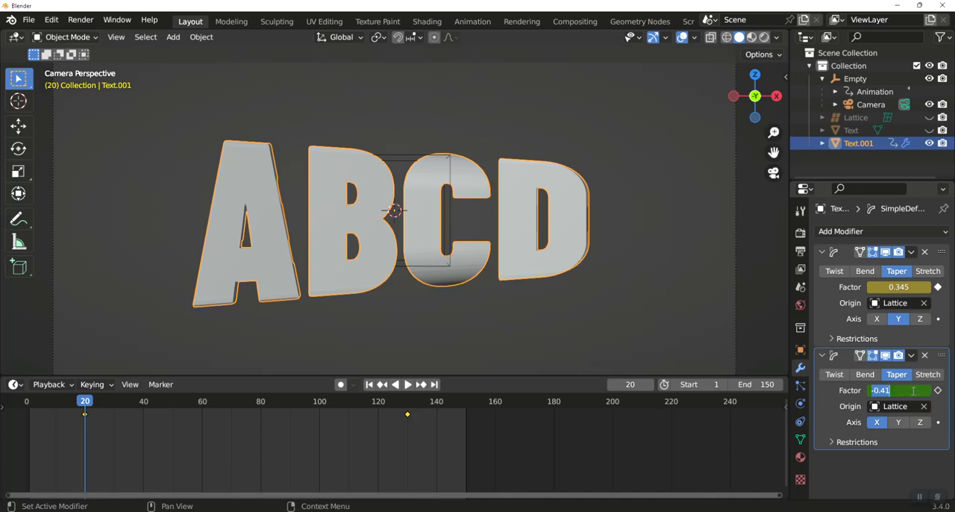
type("0")
key("Return")
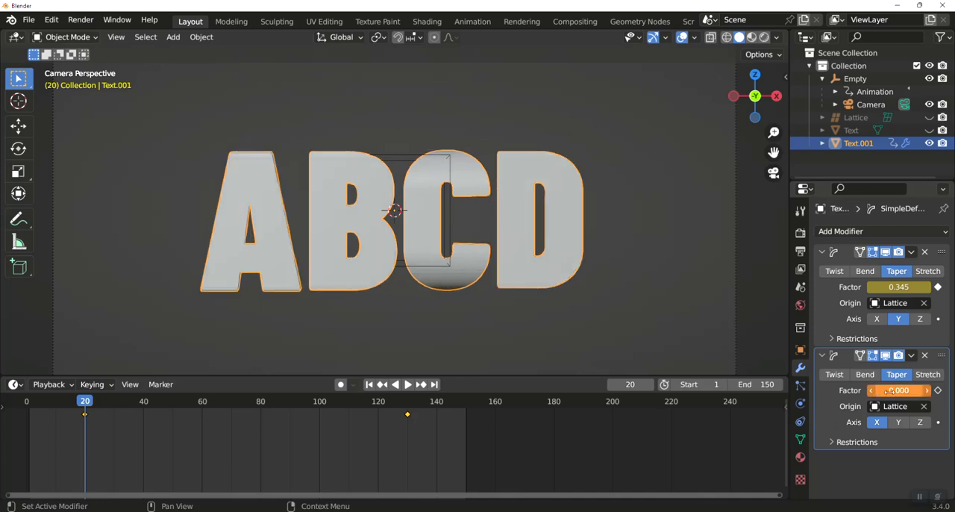
key("i")
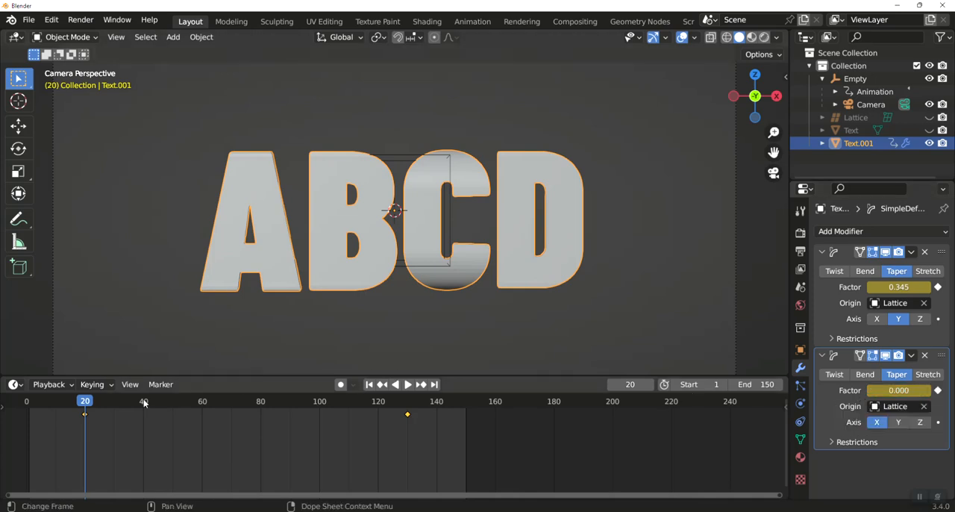
Return to frame 1 and play the animation to check both keyframed tapers
left_click_drag(84, 403, 30, 403)
key("space")
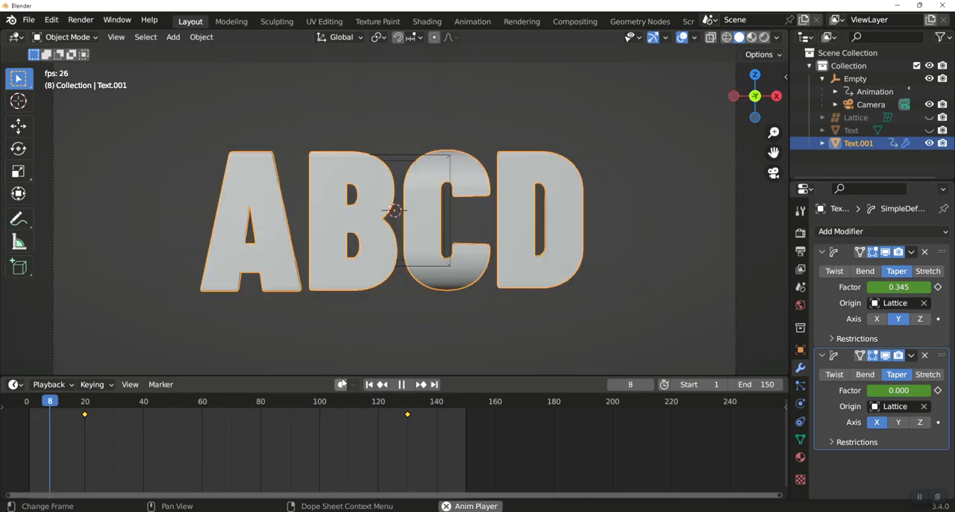
key("space")
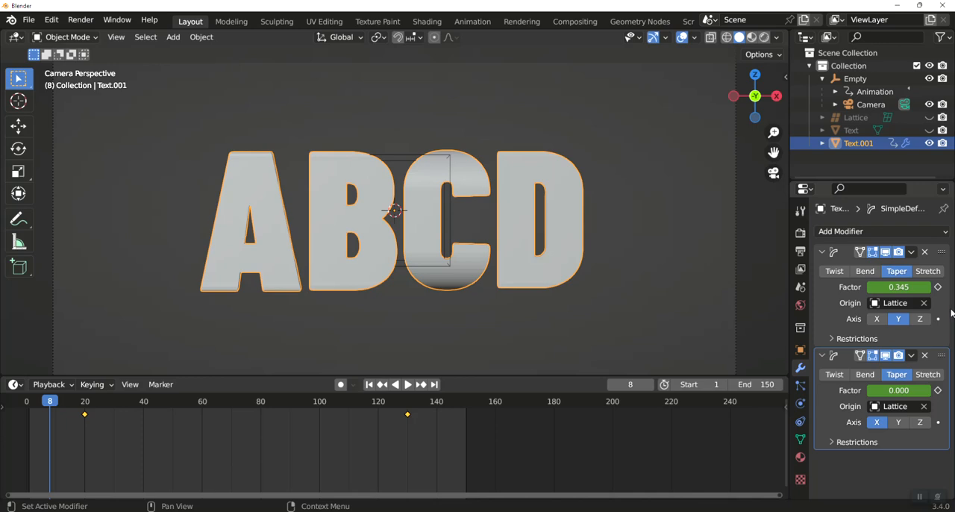